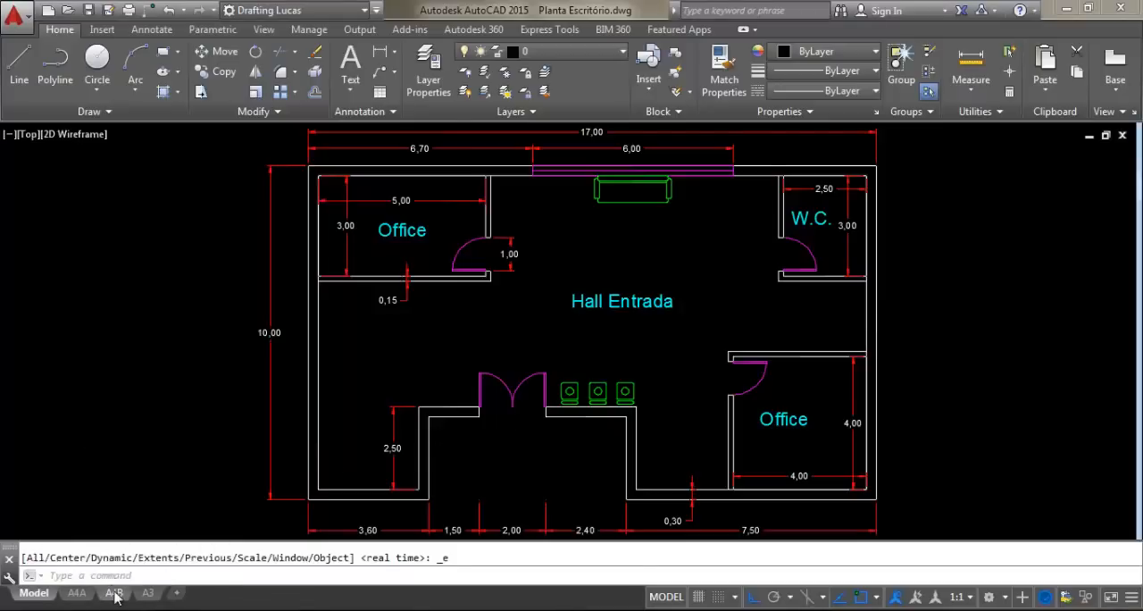
Look through the A4A, A4B and A3 layout sheets and return to the floor plan in model space
left_click(114, 593)
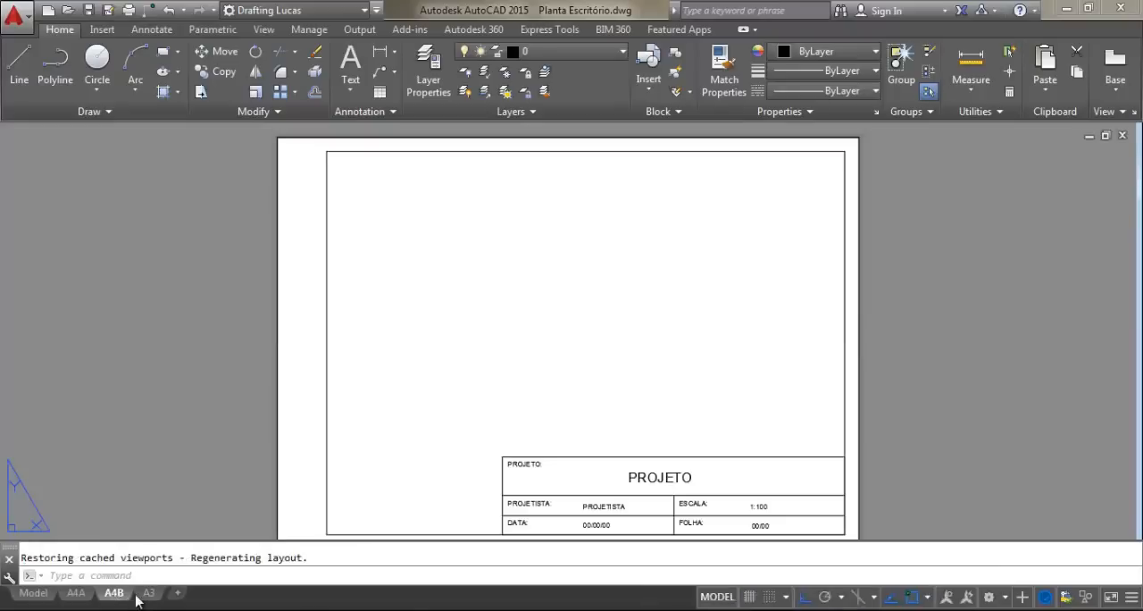
left_click(37, 594)
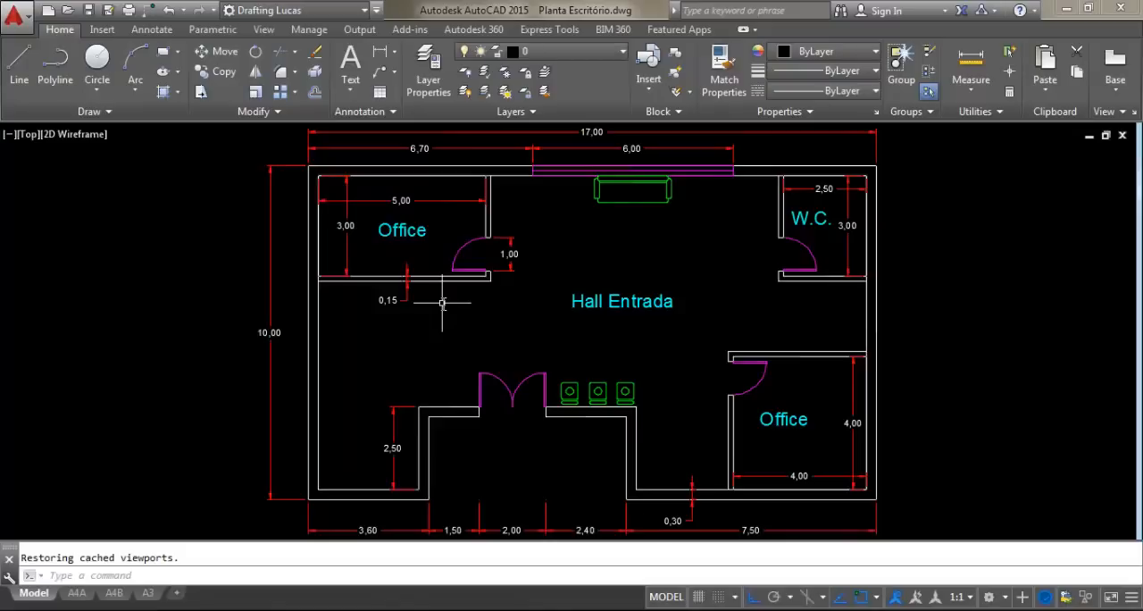
left_click(82, 601)
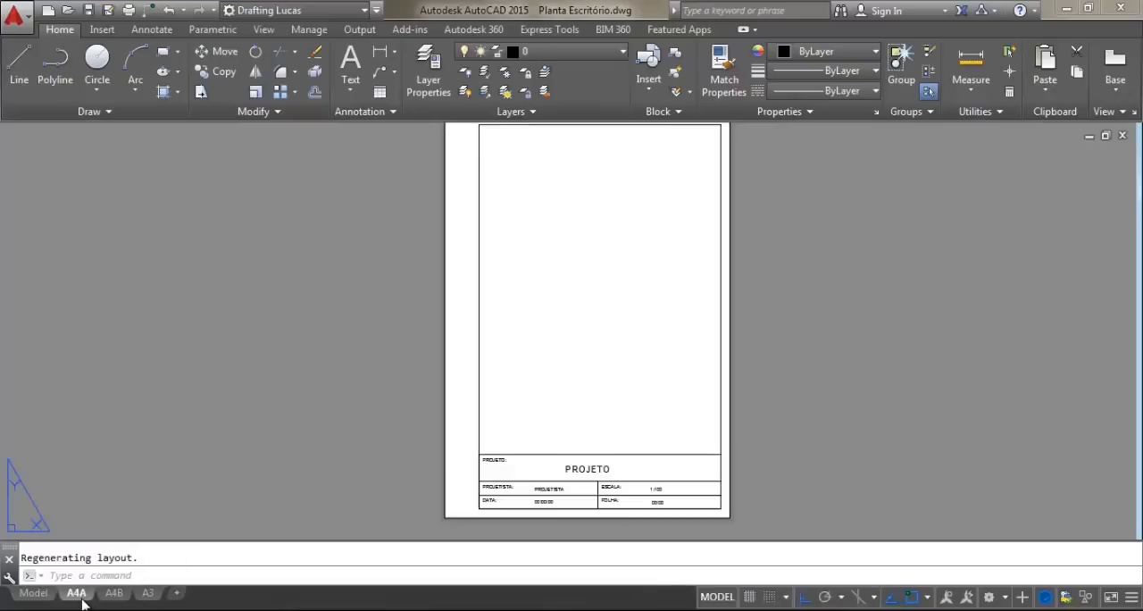
middle_click(531, 288)
middle_click(531, 287)
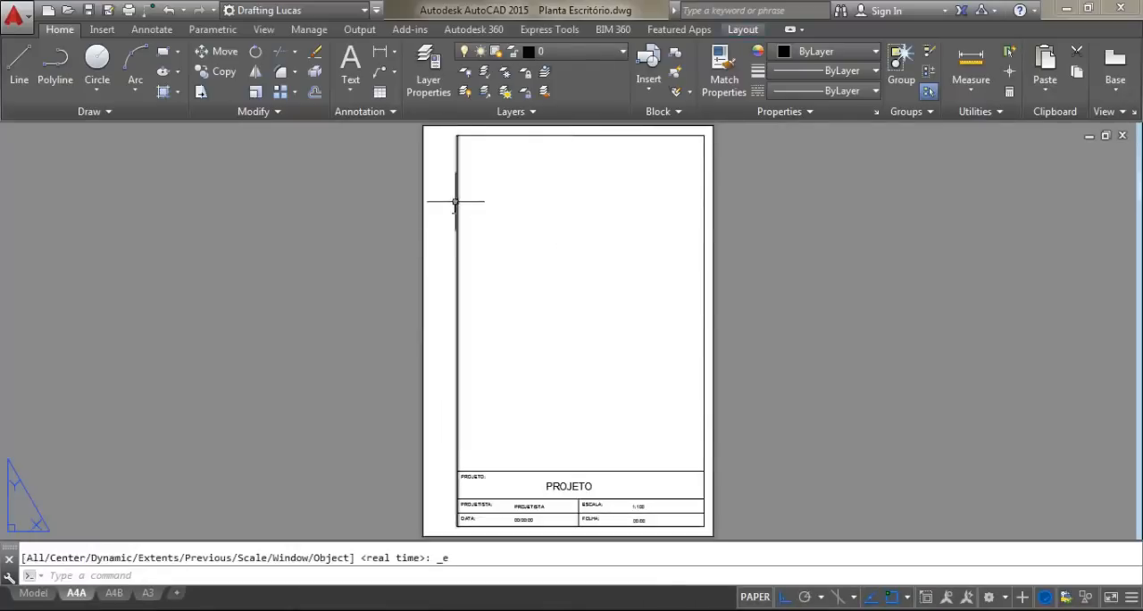
left_click(115, 594)
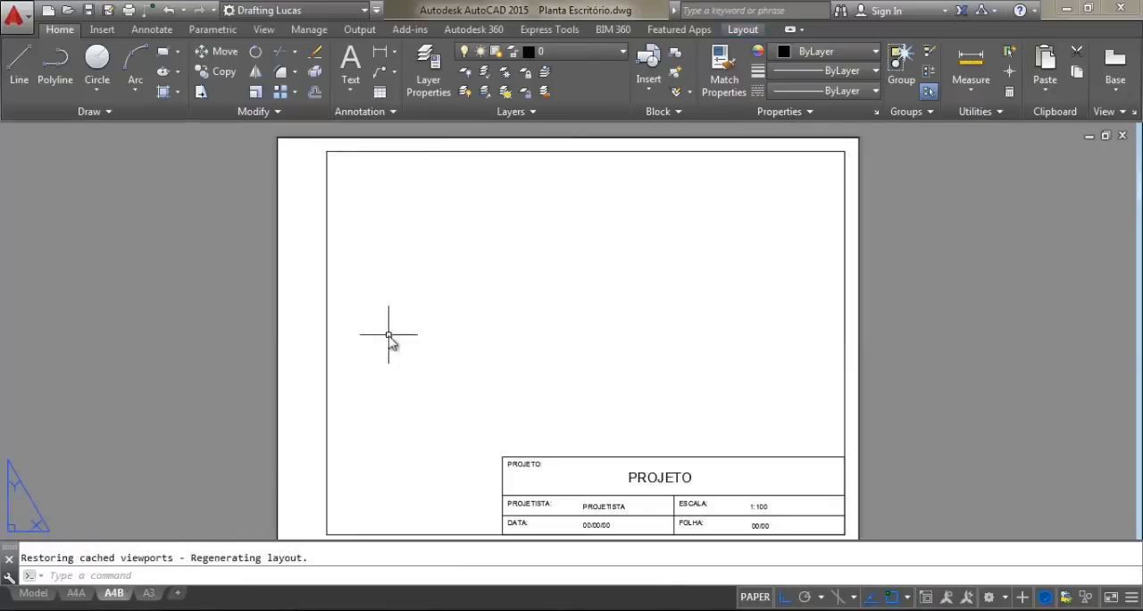
left_click(148, 593)
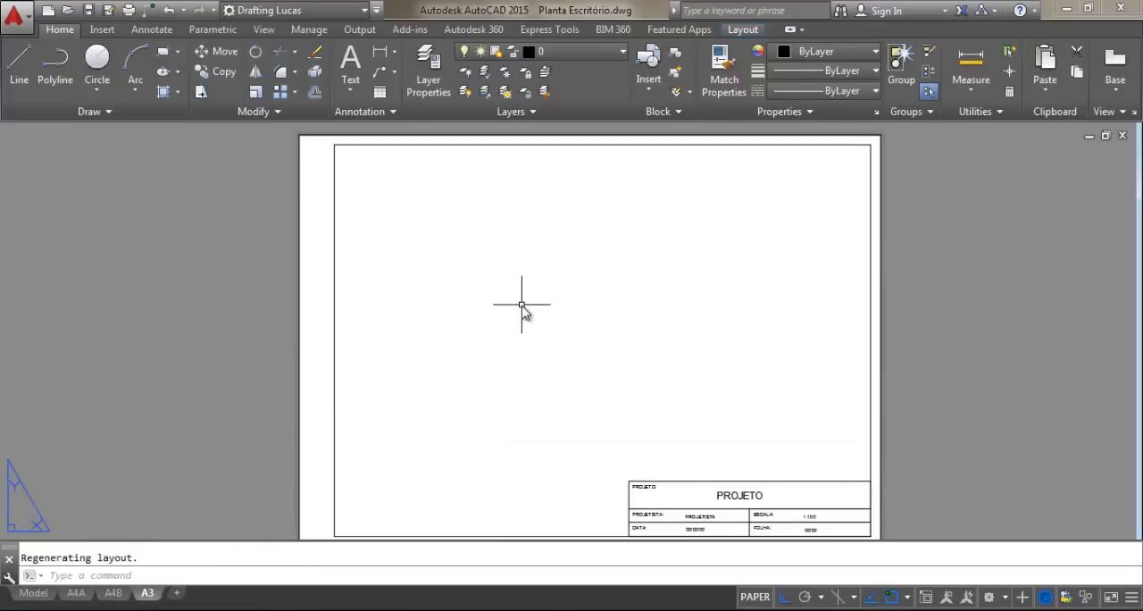
left_click(34, 593)
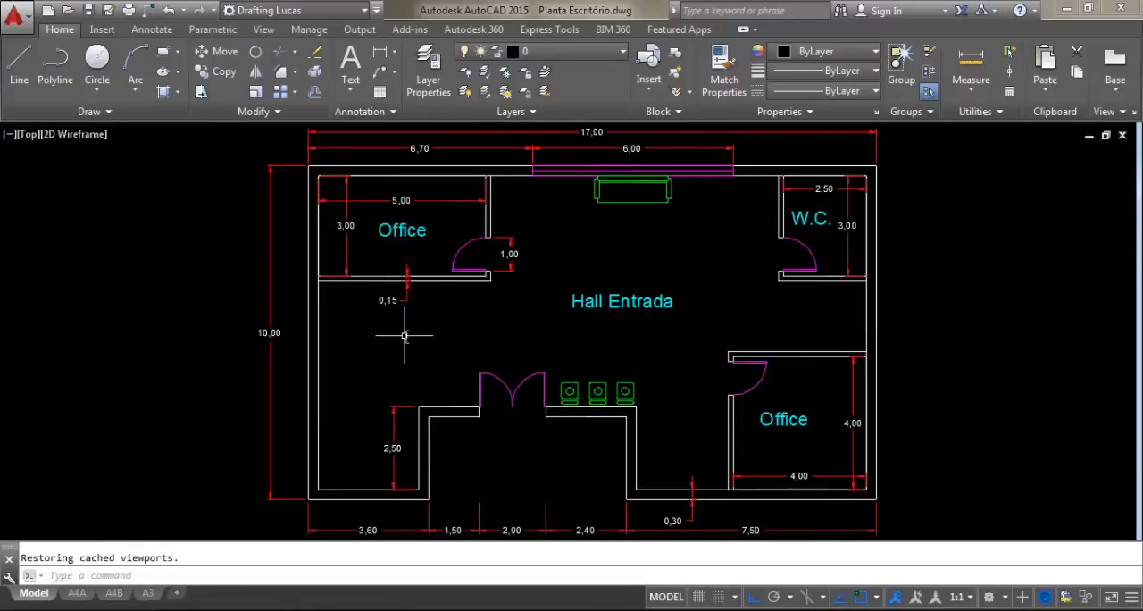
middle_click_drag(383, 364, 395, 365)
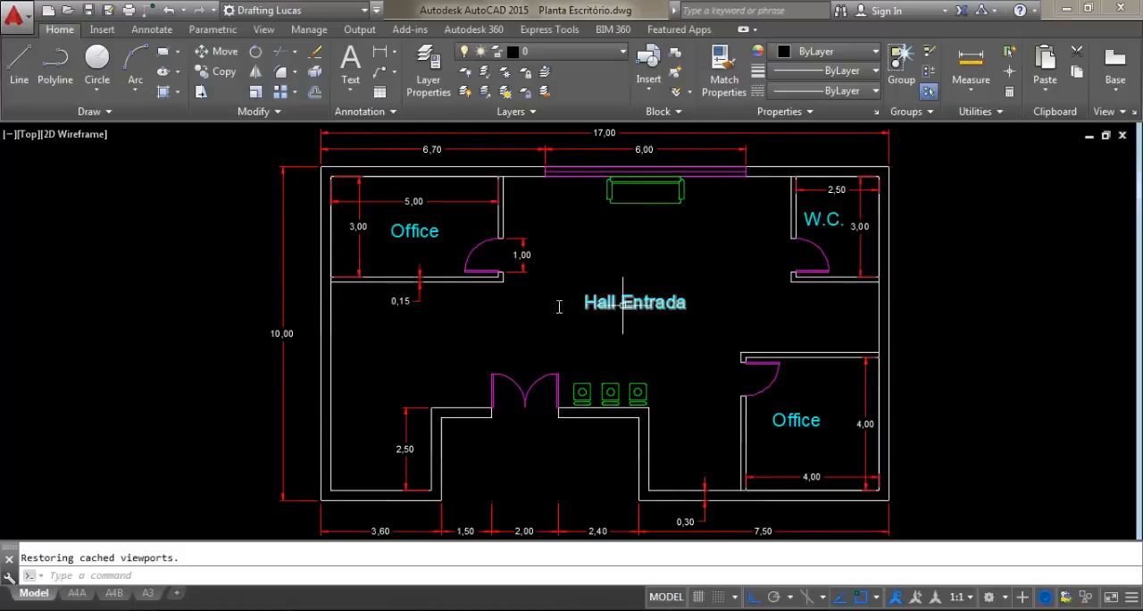
Switch to the A4B layout, comparing its empty sheet with the floor plan in model space
mouse_move(115, 595)
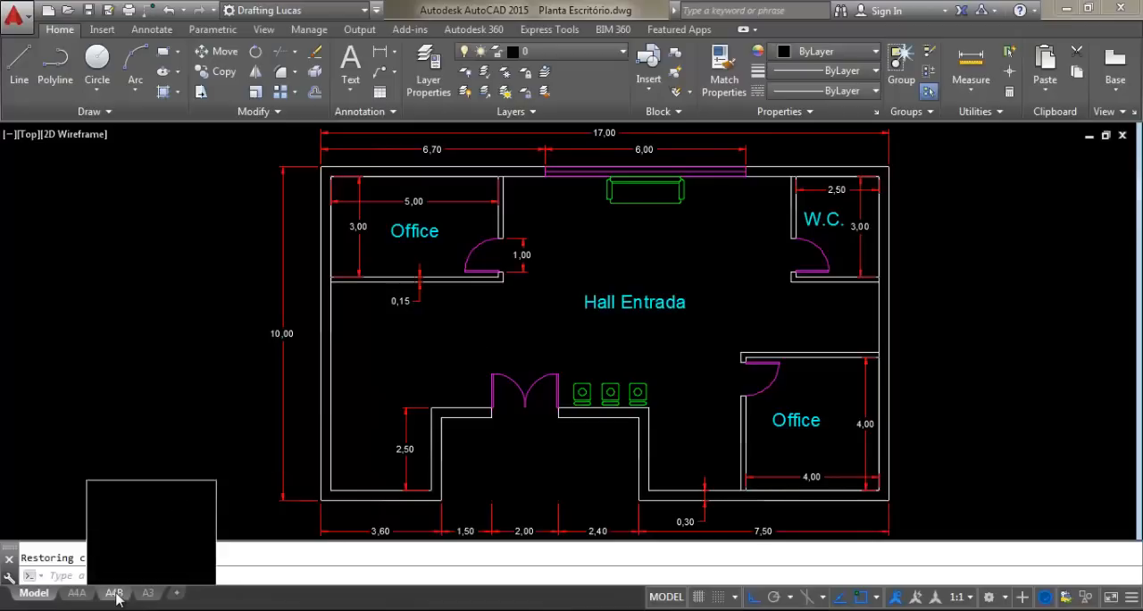
left_click(115, 594)
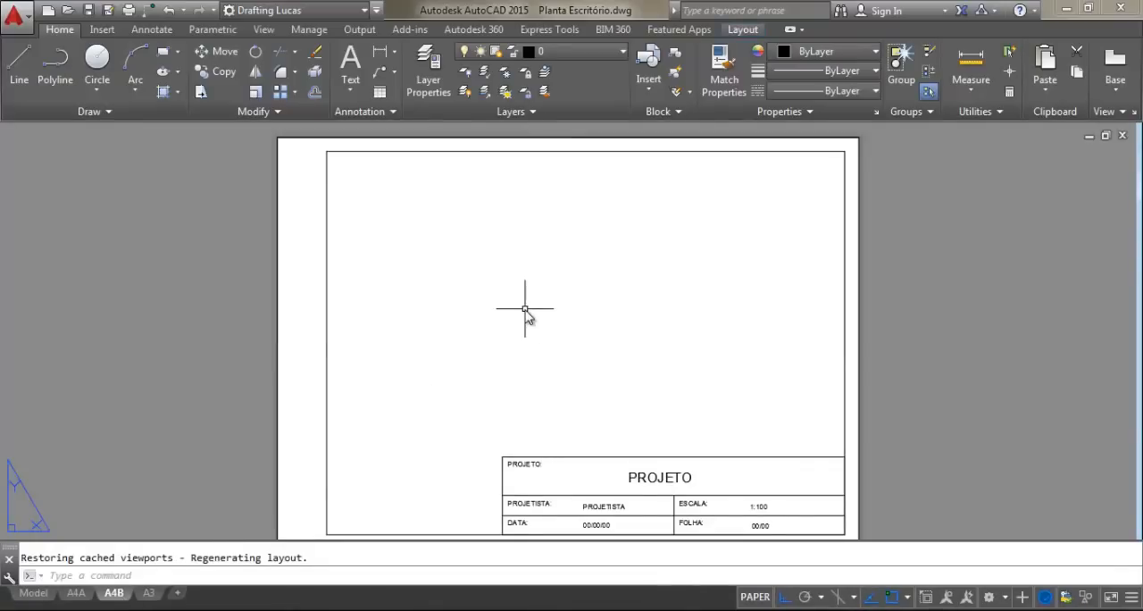
middle_click_drag(518, 319, 523, 311)
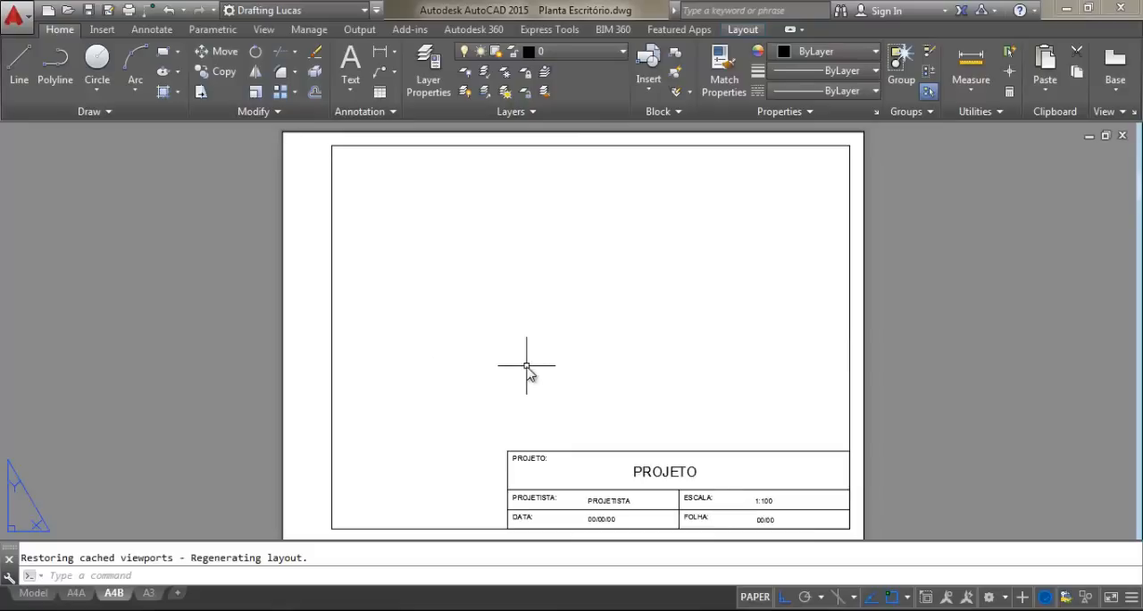
middle_click_drag(527, 367, 541, 364)
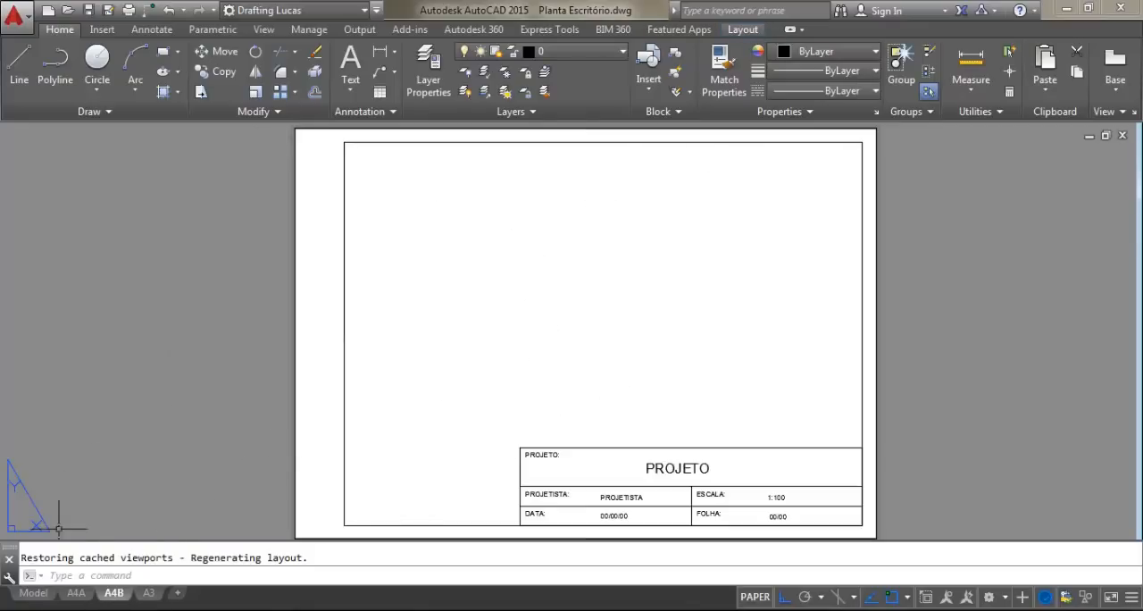
left_click(33, 594)
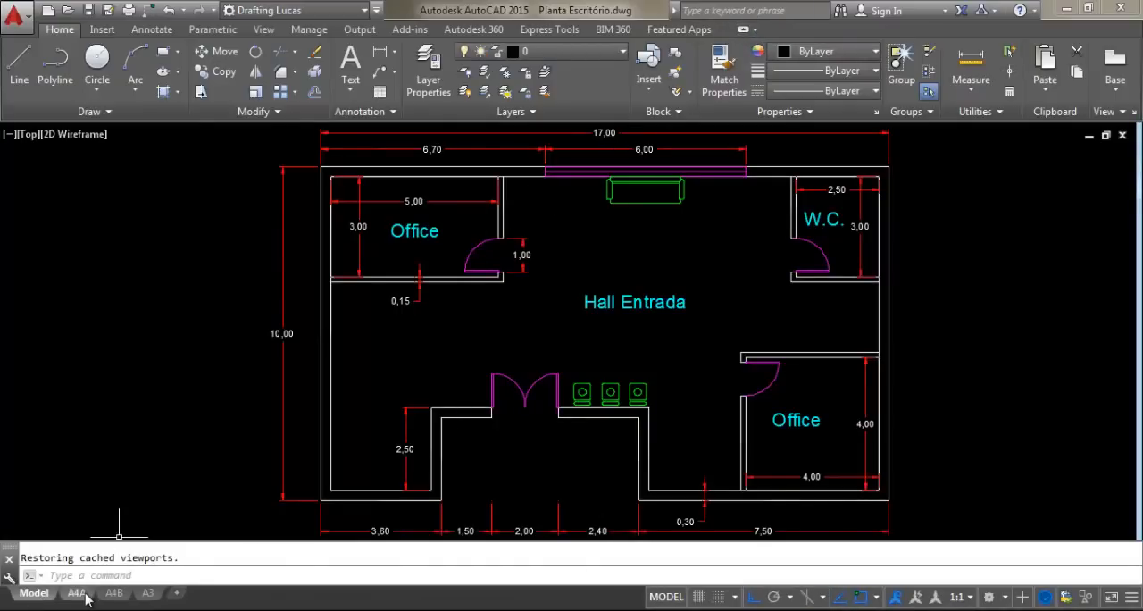
left_click(111, 601)
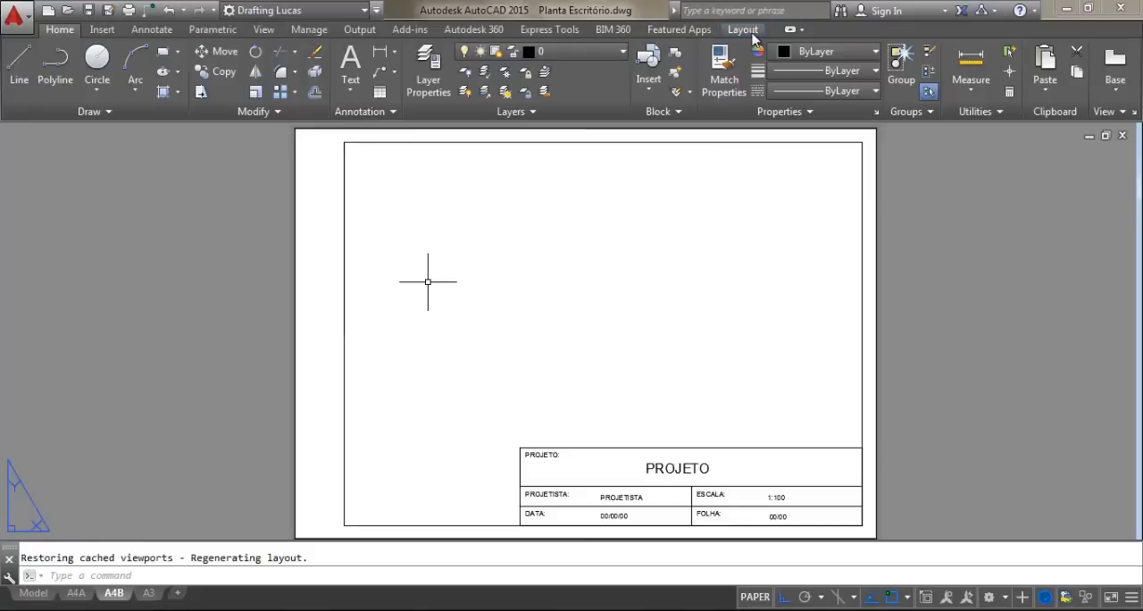
Create a rectangular viewport showing the floor plan inside the A4B sheet frame, above the title block
left_click(743, 29)
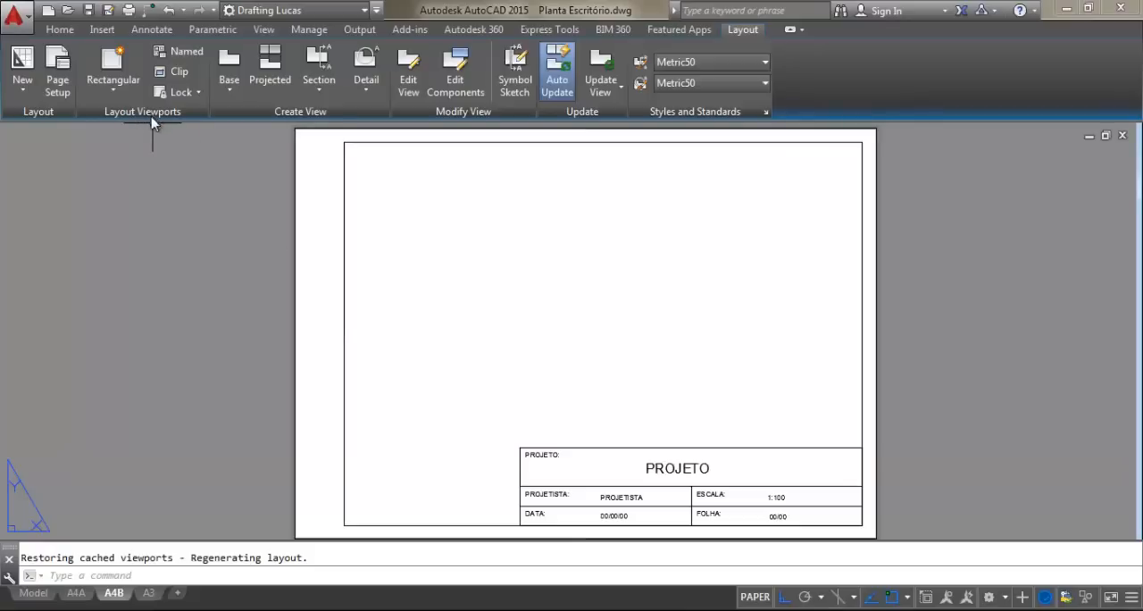
left_click(110, 93)
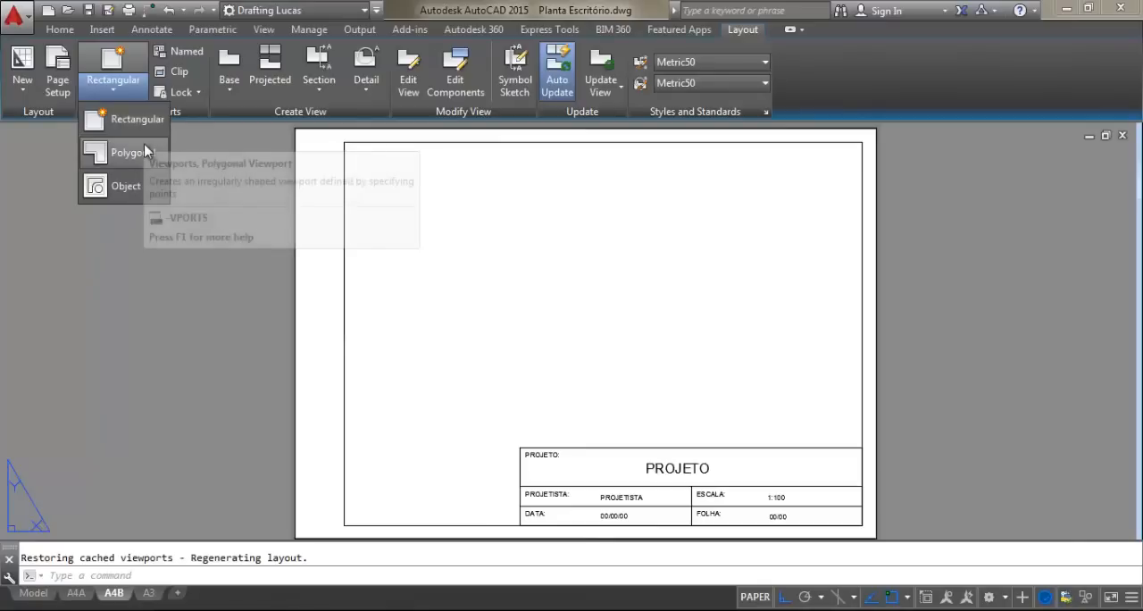
left_click(137, 121)
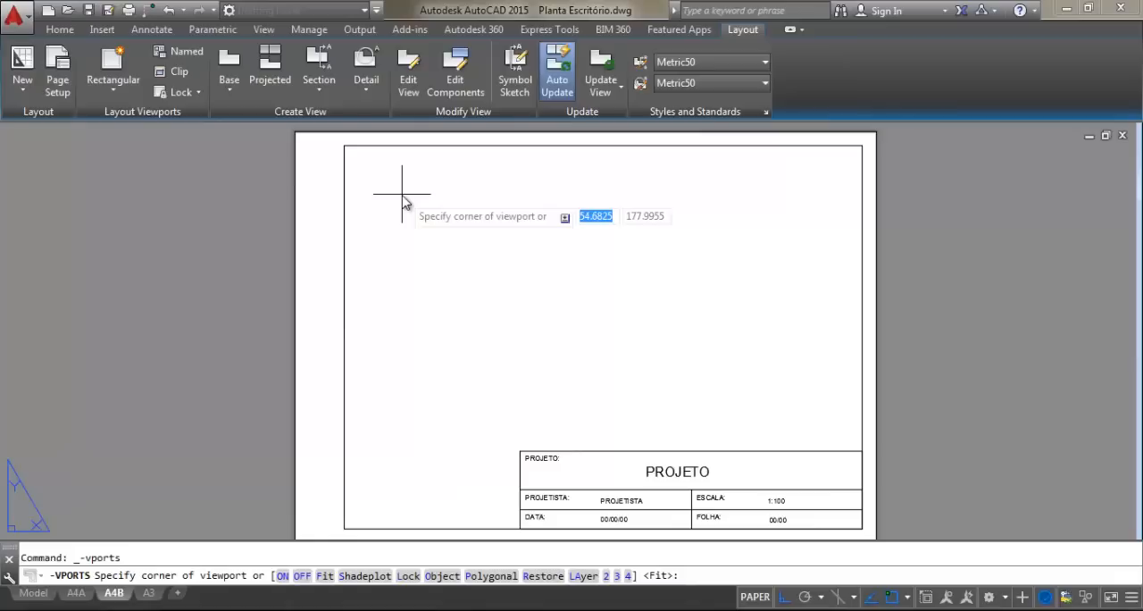
left_click(381, 174)
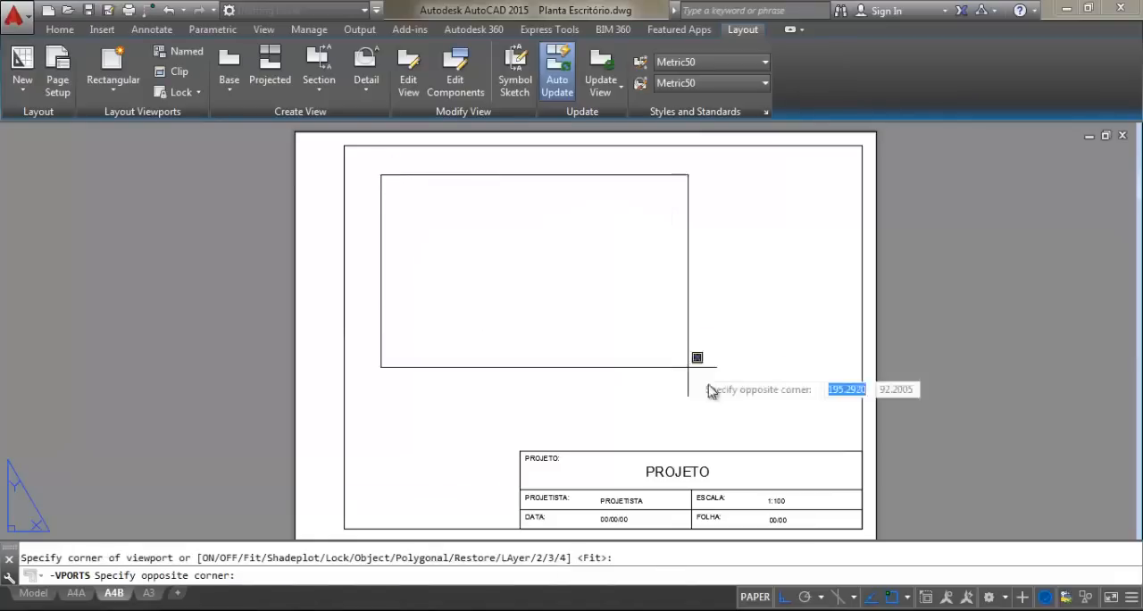
left_click(835, 426)
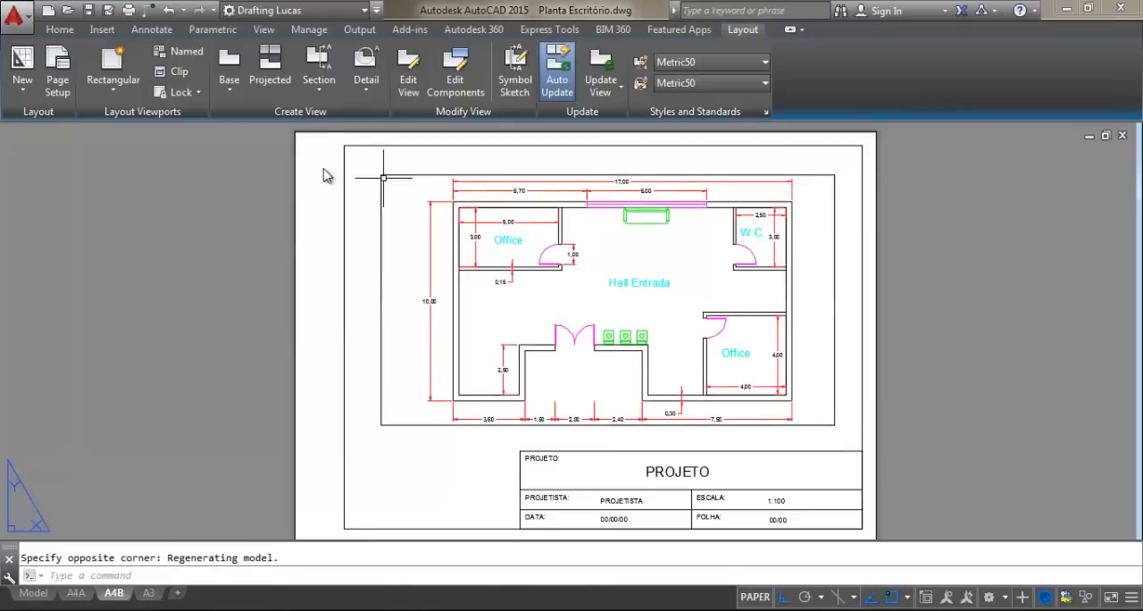
Adjust the floor plan's zoom inside the rectangular viewport and return to paper space
double_click(590, 297)
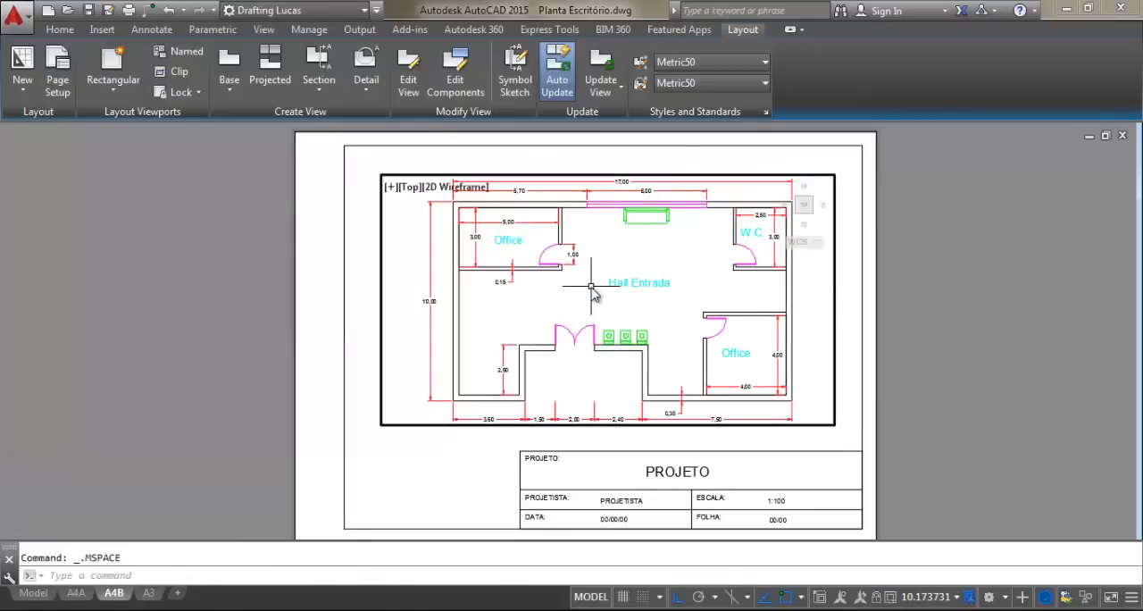
scroll(581, 277, "down", 2)
scroll(579, 264, "up", 2)
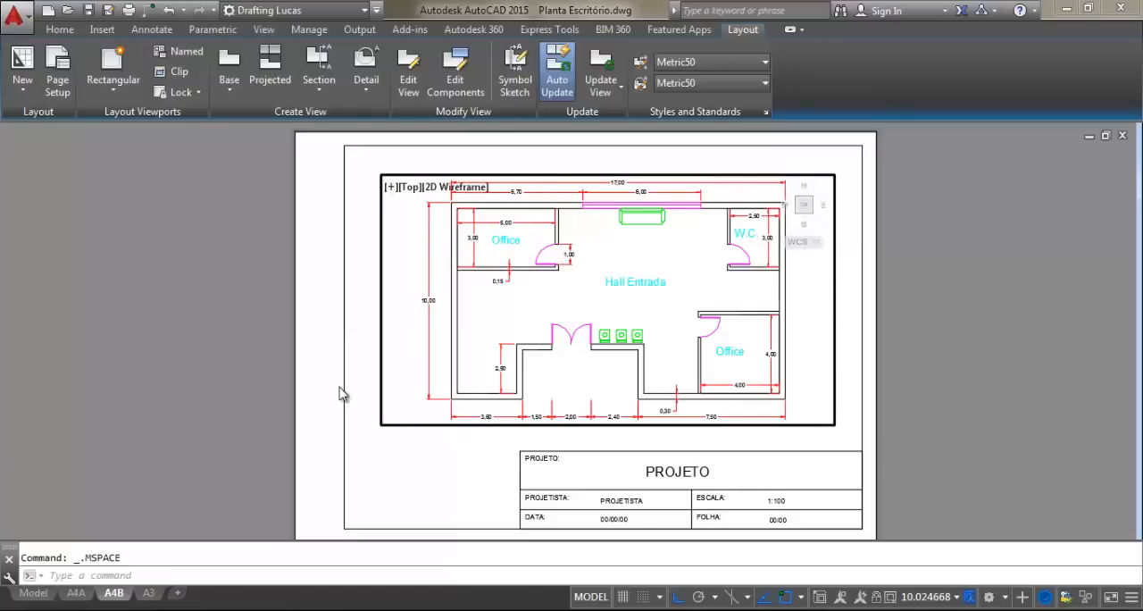
scroll(661, 299, "down", 5)
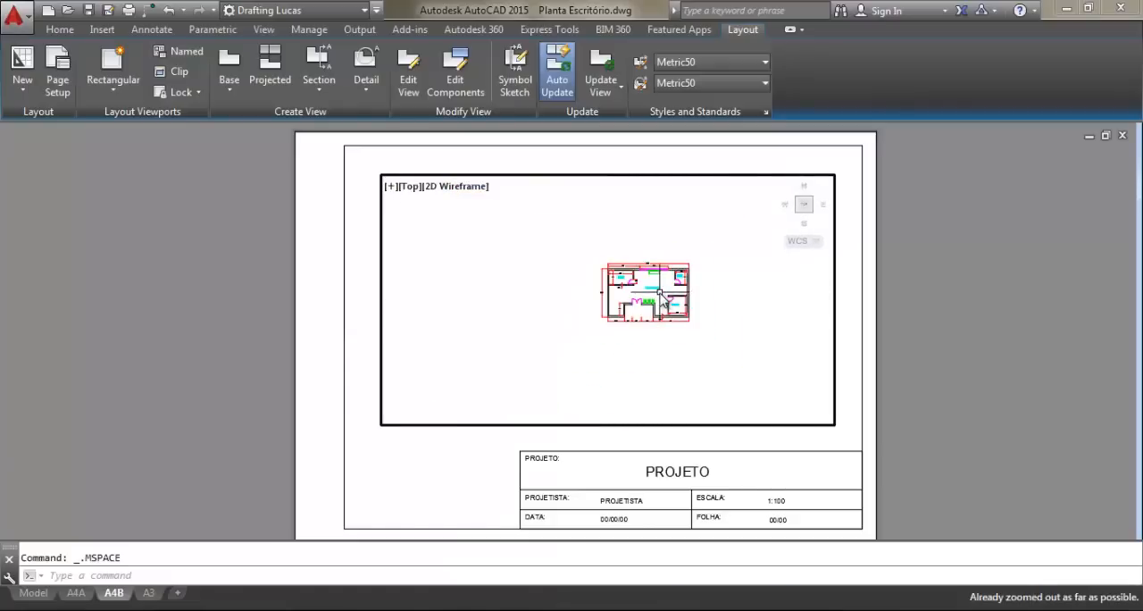
scroll(630, 296, "up", 4)
scroll(622, 291, "up", 6)
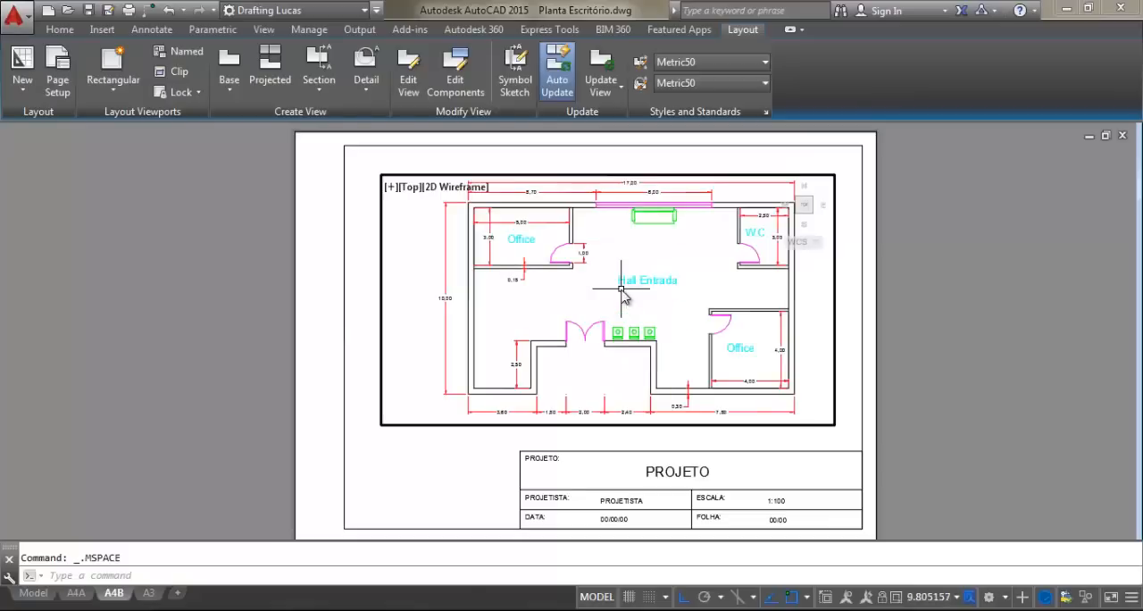
scroll(622, 291, "down", 5)
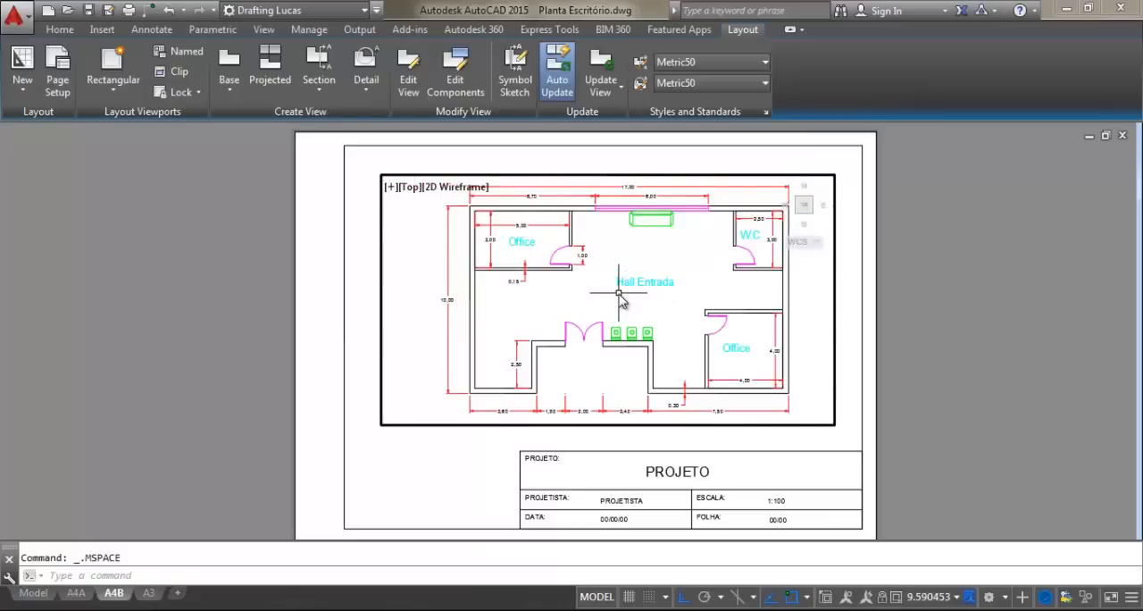
scroll(629, 302, "up", 2)
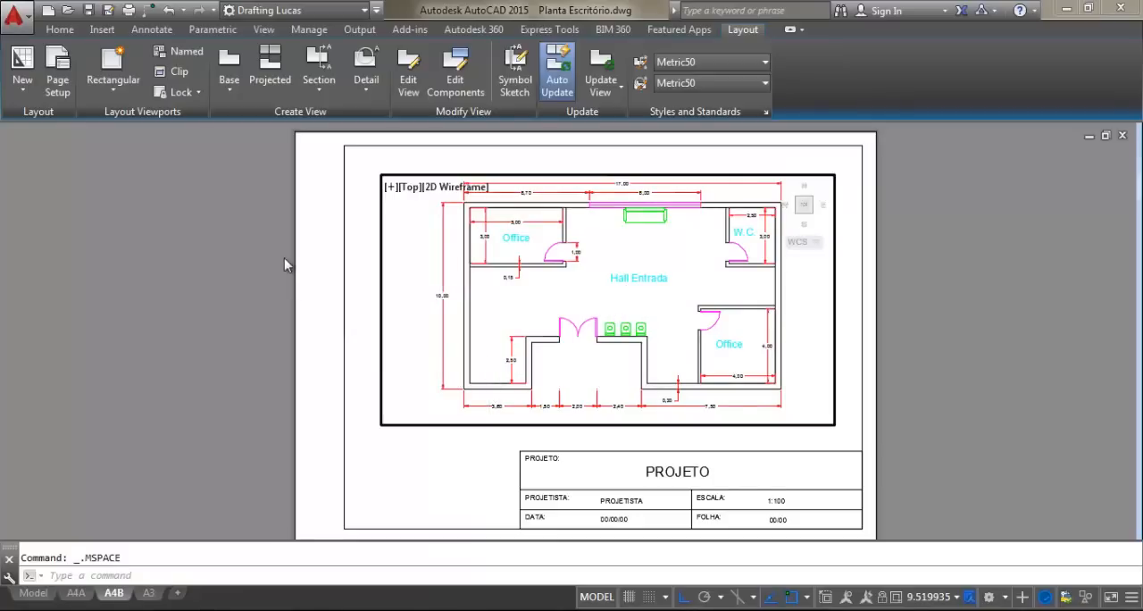
double_click(309, 254)
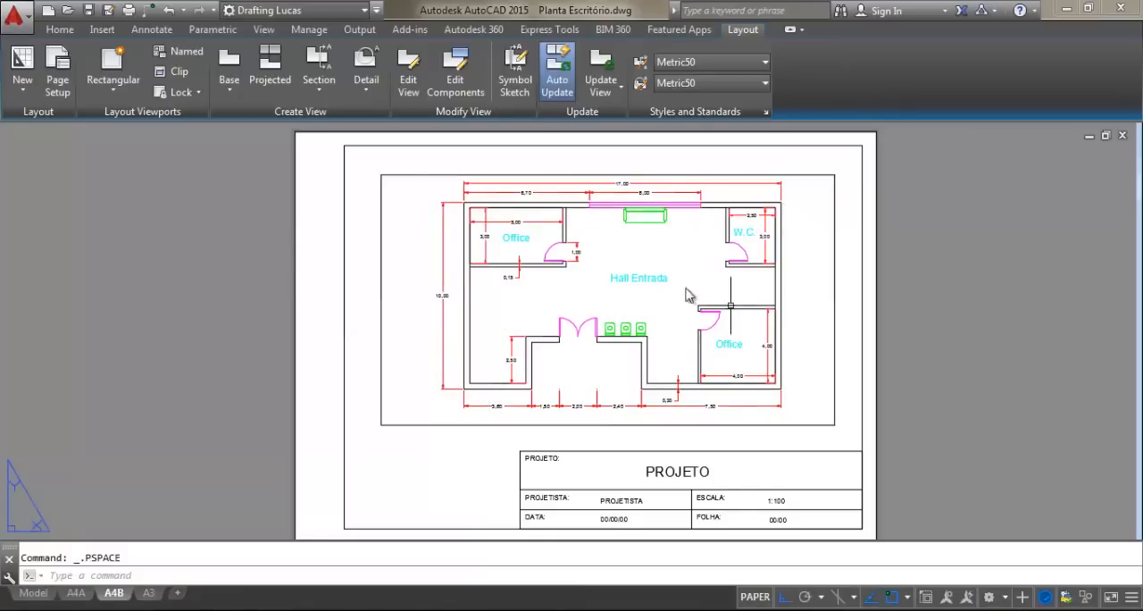
Delete the rectangular viewport from the A4B sheet
middle_click_drag(688, 287, 681, 284)
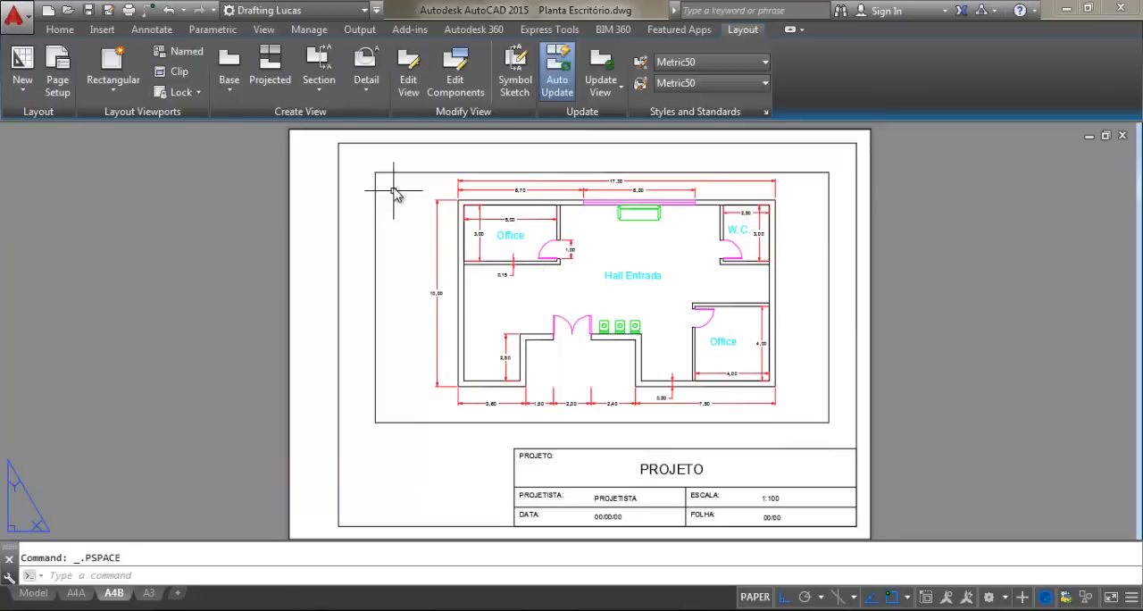
left_click(399, 162)
left_click(392, 179)
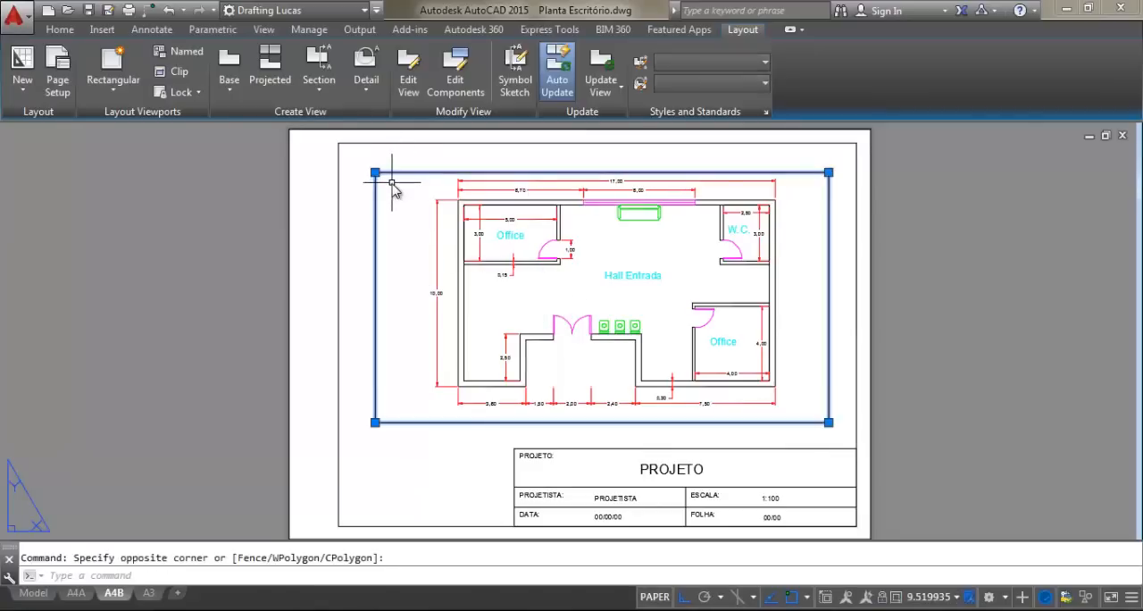
key("Delete")
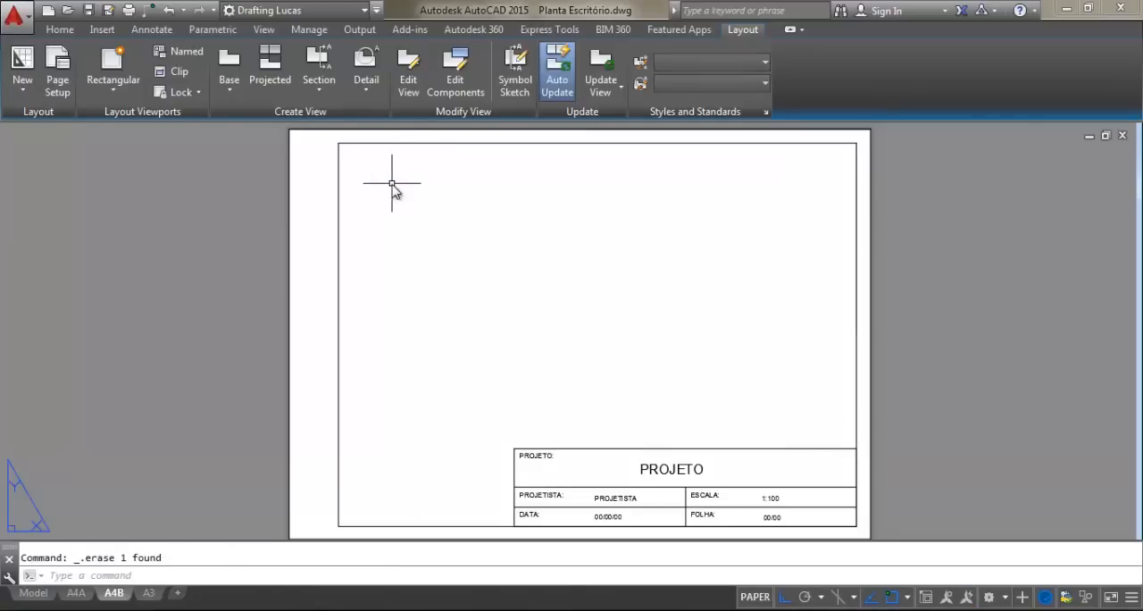
Create a polygonal viewport on the A4B sheet that follows the sheet frame and steps around the title block
left_click(112, 95)
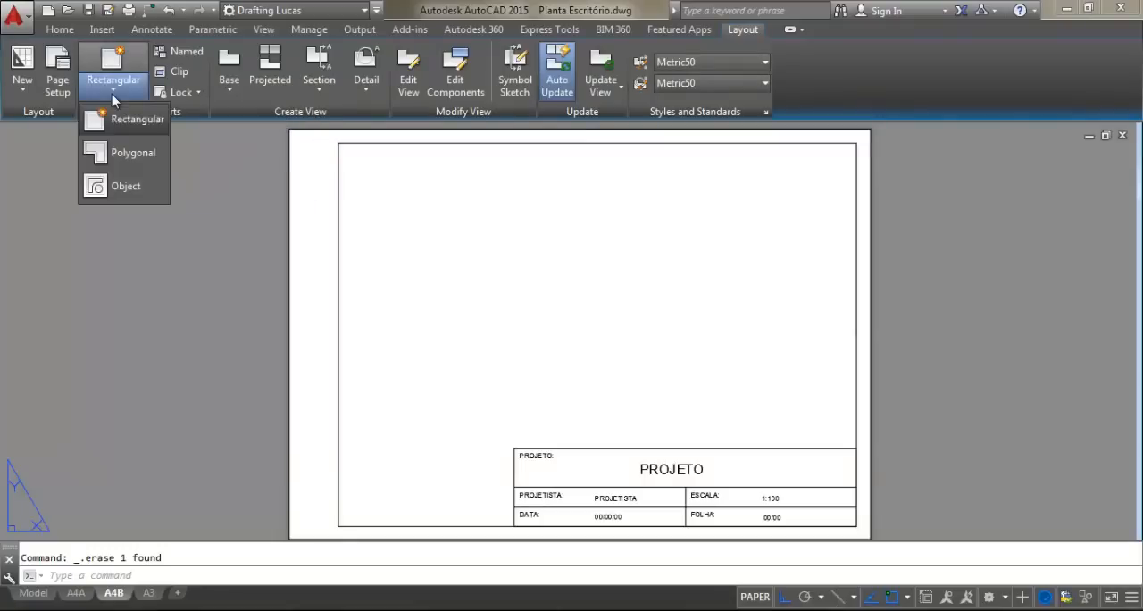
left_click(134, 156)
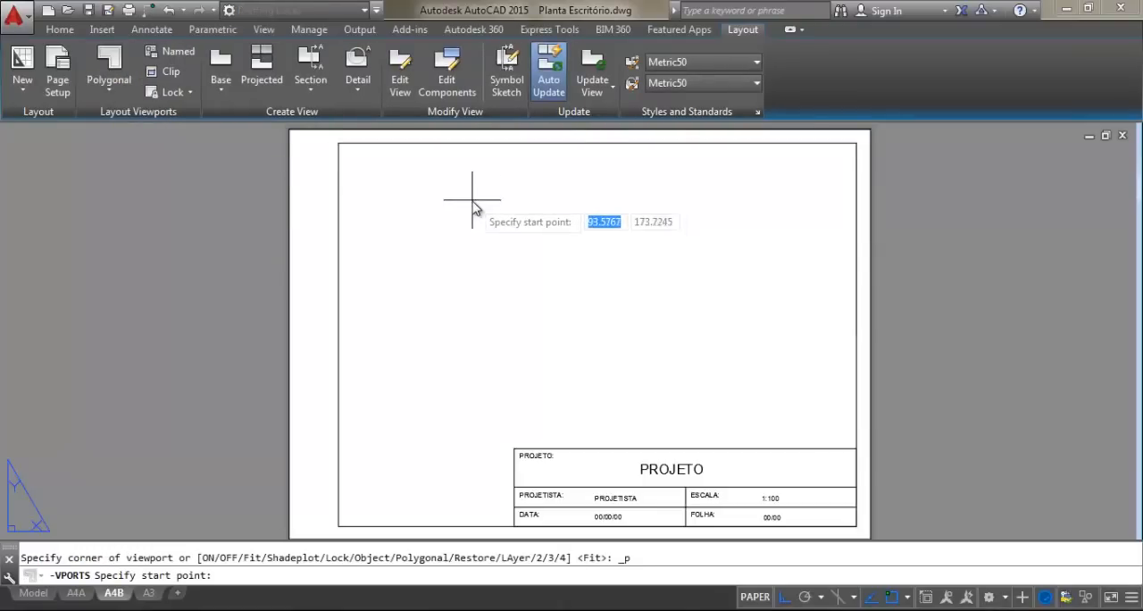
left_click(338, 143)
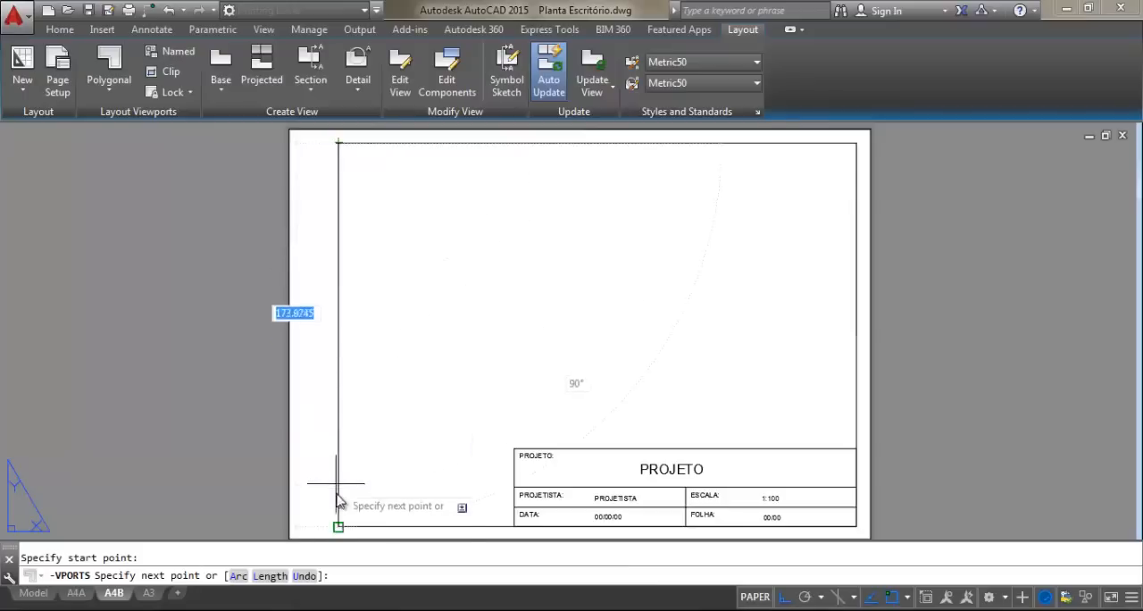
left_click(338, 524)
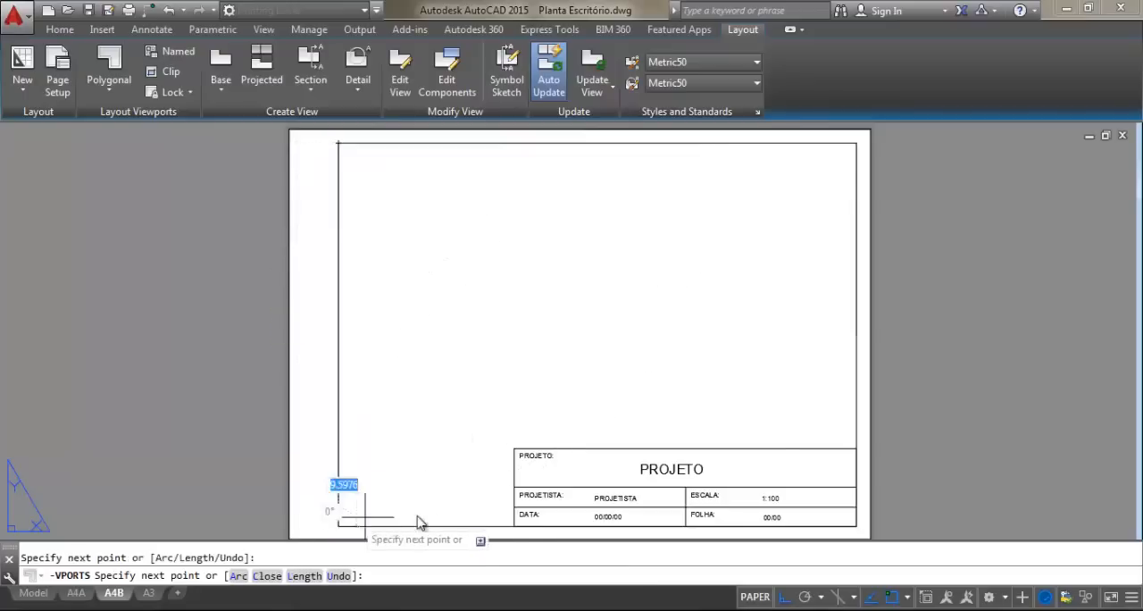
left_click(514, 525)
left_click(515, 448)
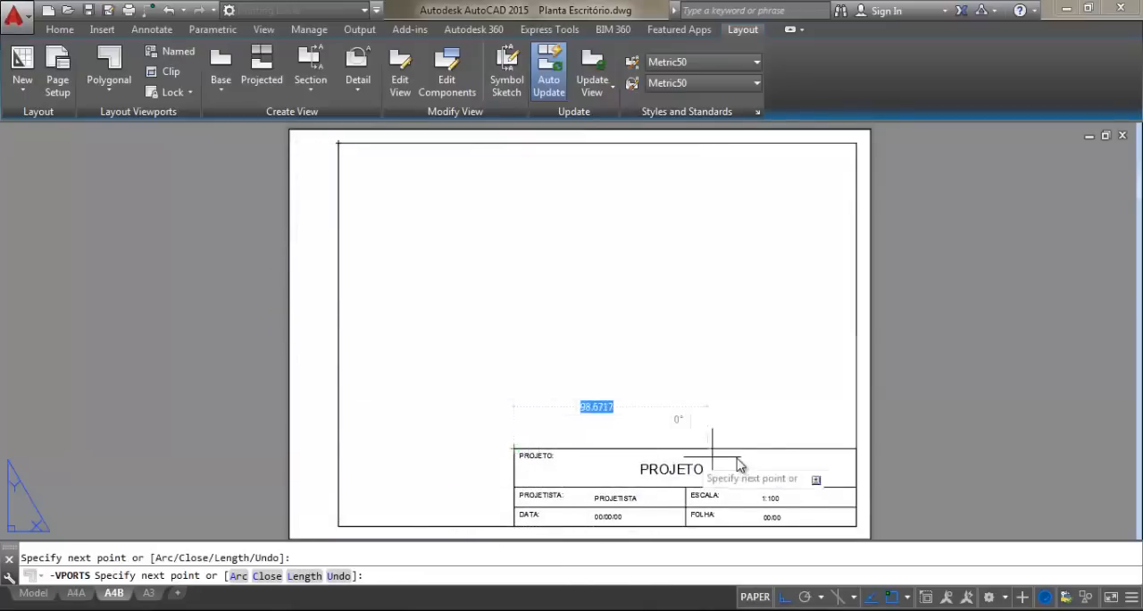
left_click(857, 448)
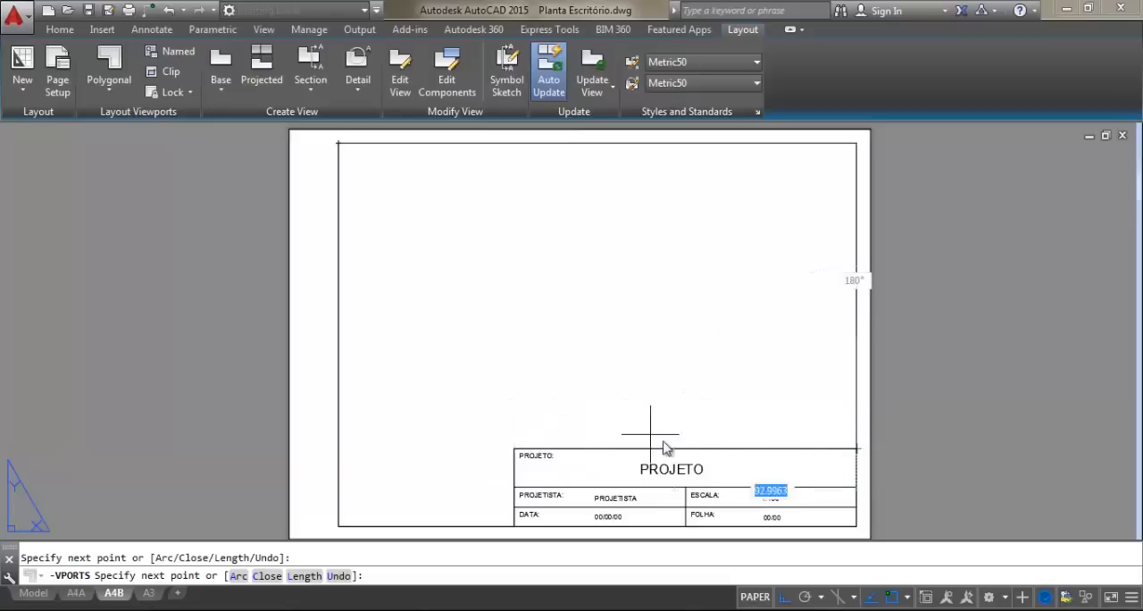
left_click(858, 142)
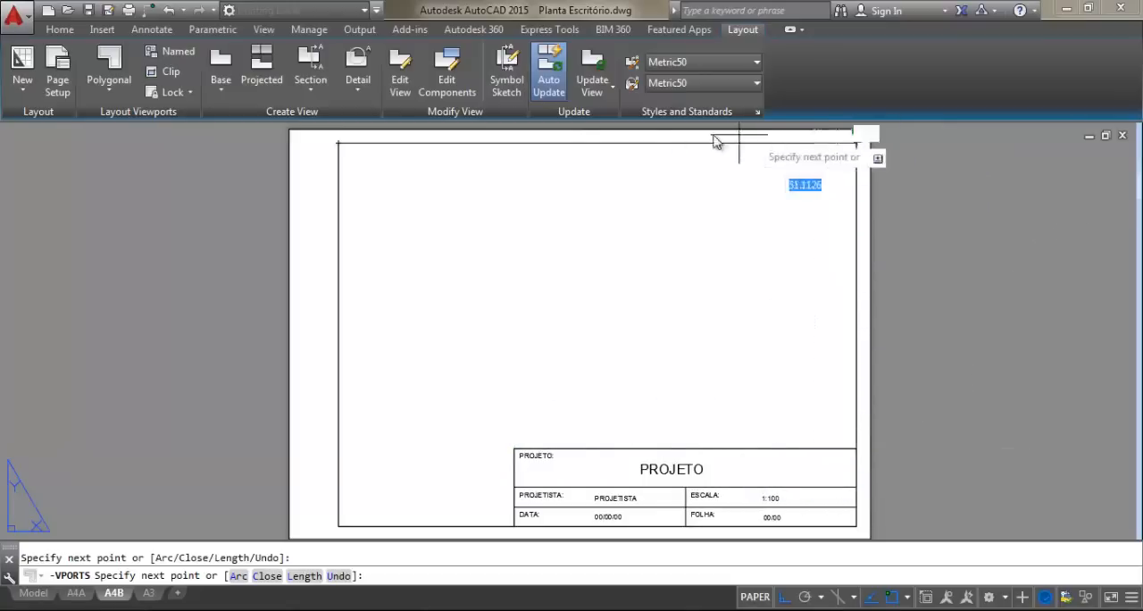
left_click(339, 143)
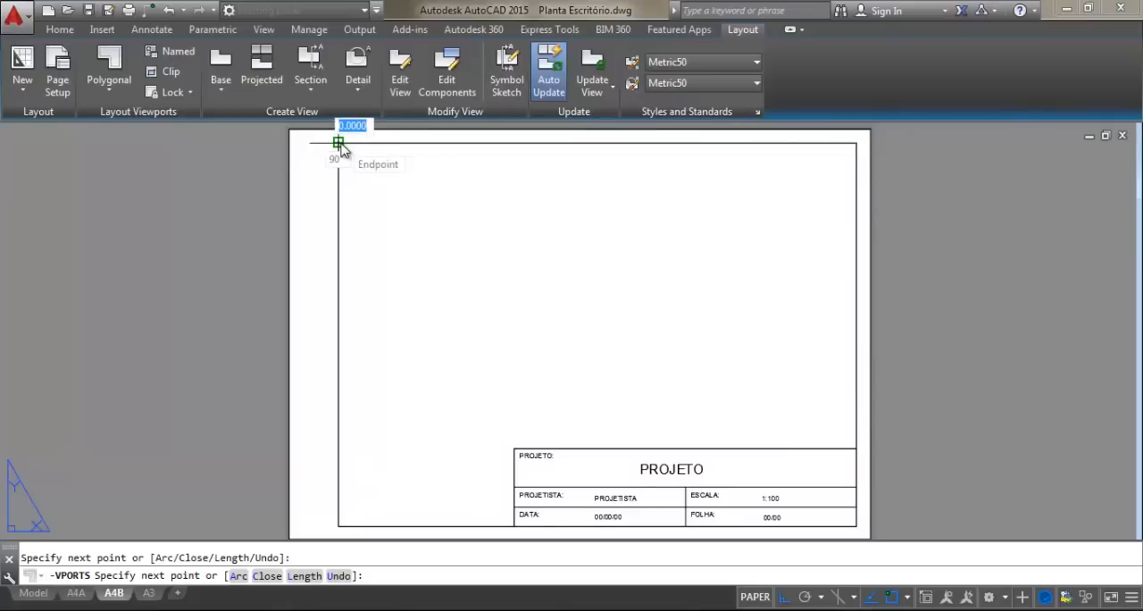
key("Return")
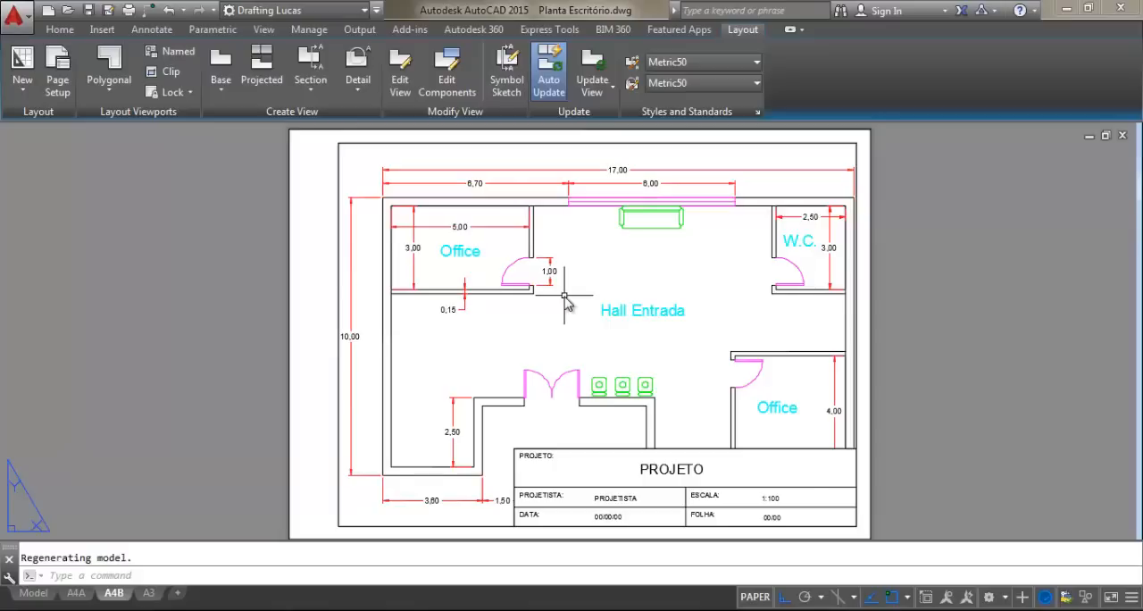
key("Escape")
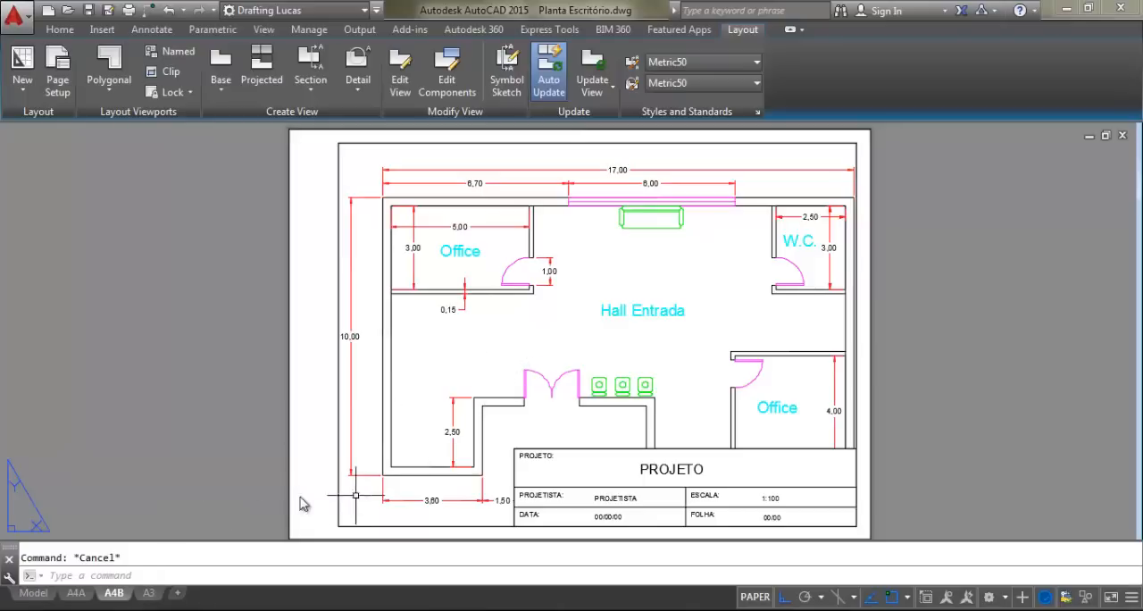
View the full floor plan in model space, zoomed to its extents, and return to the A4B layout
left_click(36, 593)
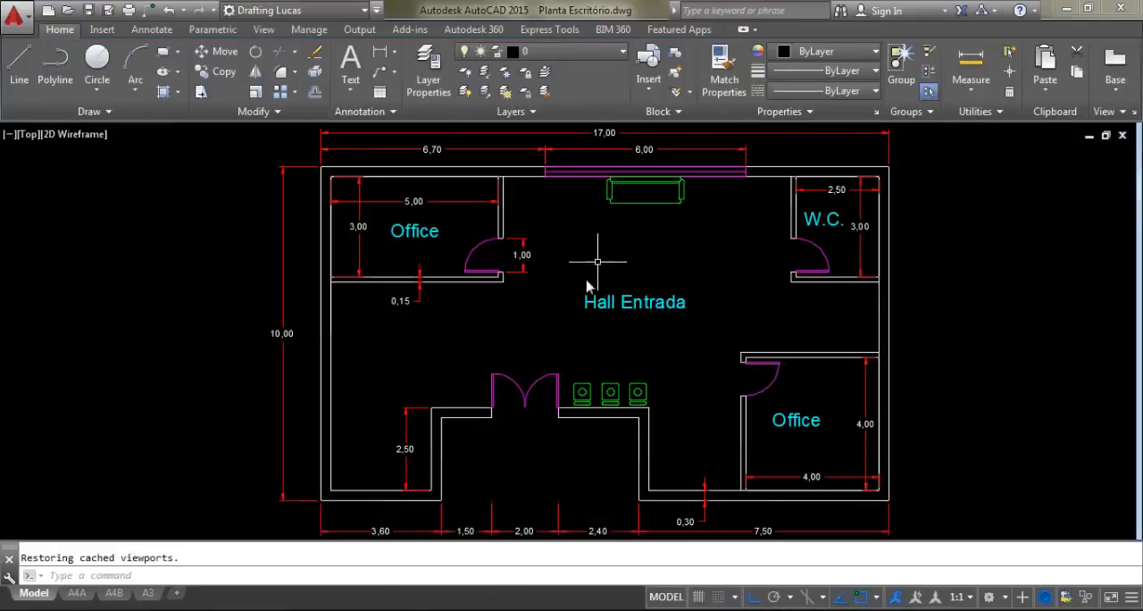
scroll(223, 460, "down", 2)
scroll(158, 537, "up", 2)
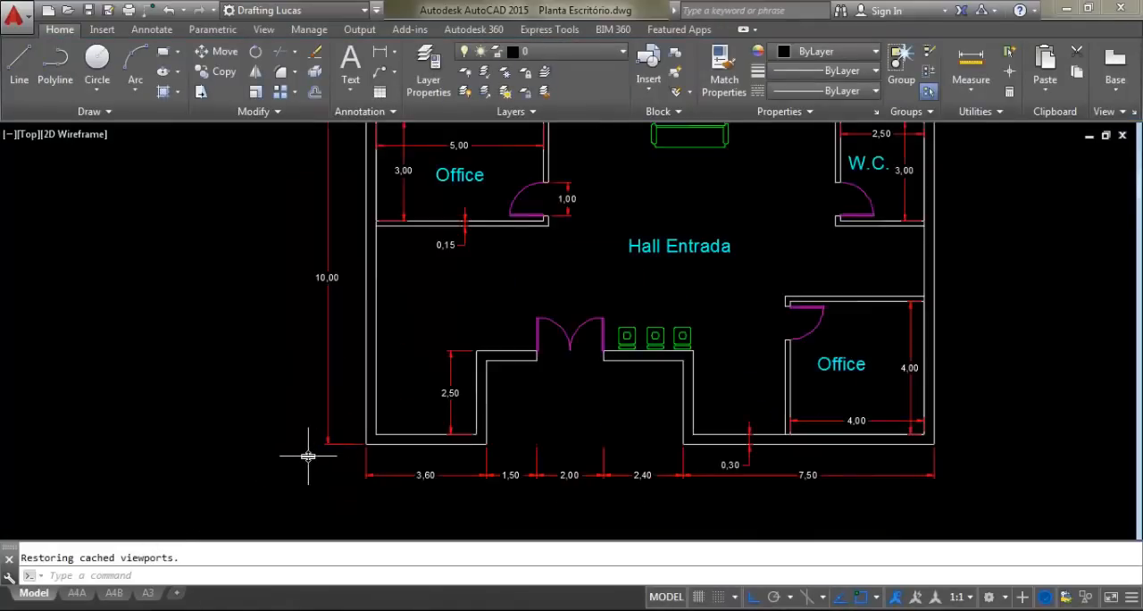
middle_click(480, 362)
middle_click(480, 362)
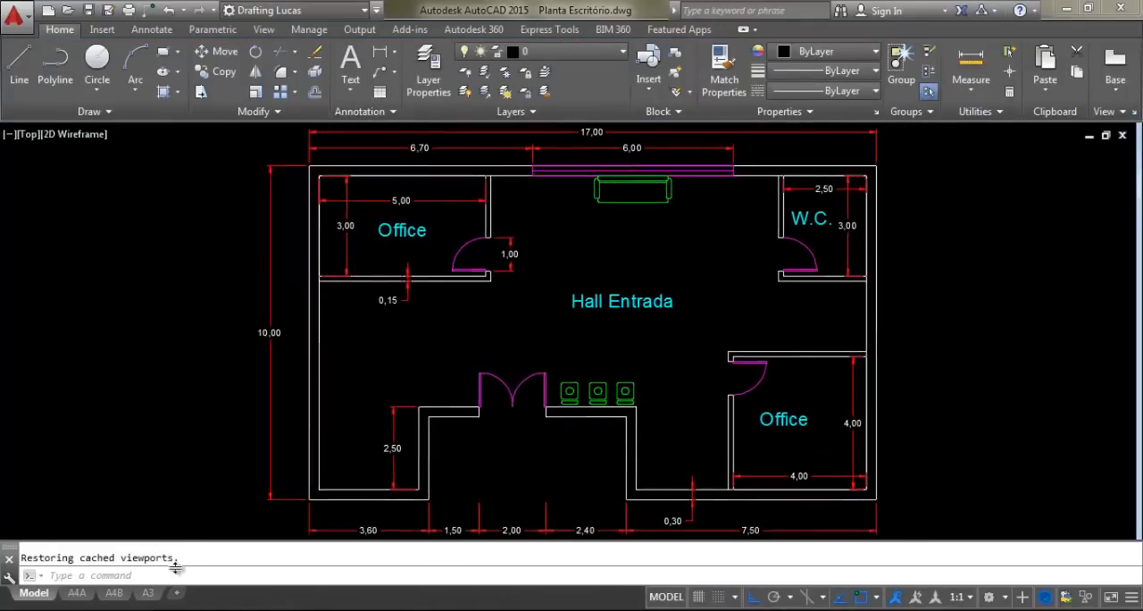
left_click(113, 593)
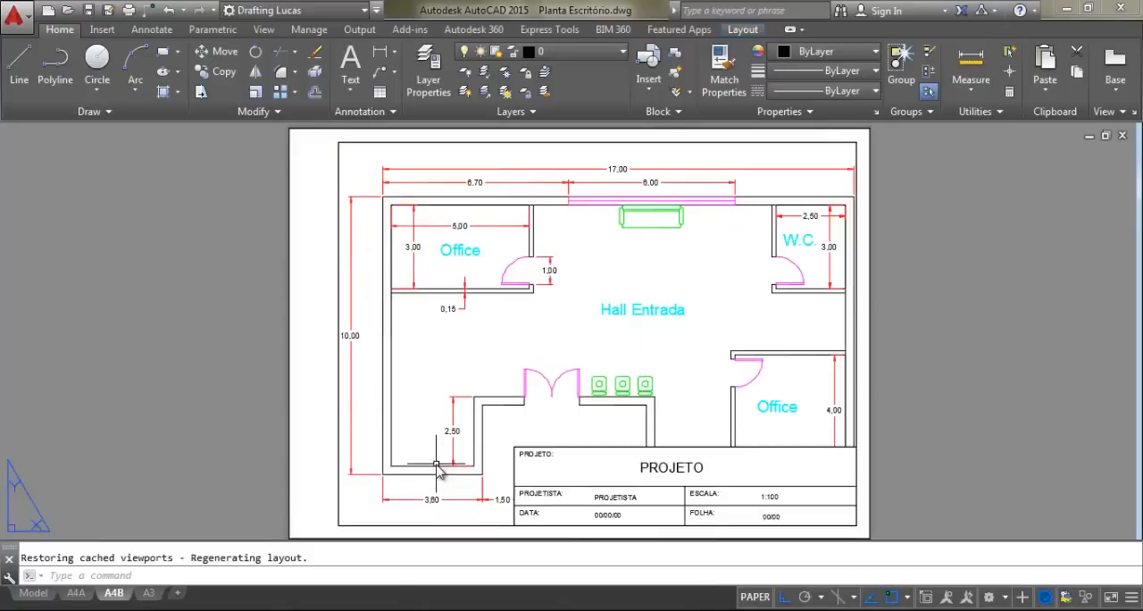
Shrink and reposition the floor plan inside the polygonal viewport so it sits clear above the title block, and return to paper space
double_click(438, 456)
middle_click_drag(426, 479, 422, 446)
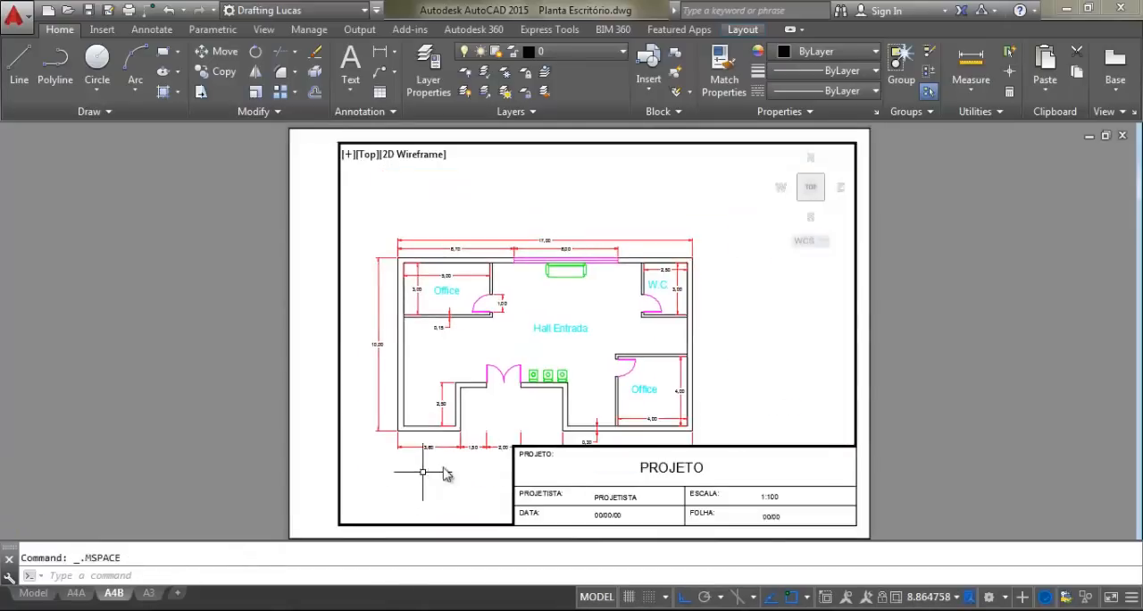
scroll(510, 375, "up", 1)
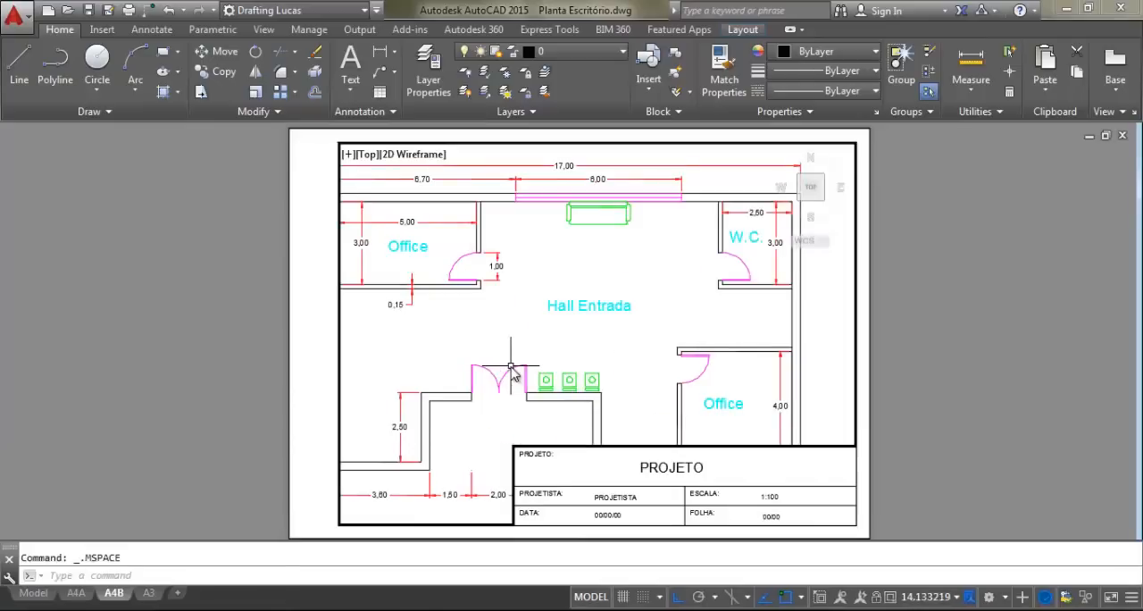
scroll(523, 369, "down", 1)
middle_click_drag(521, 369, 576, 303)
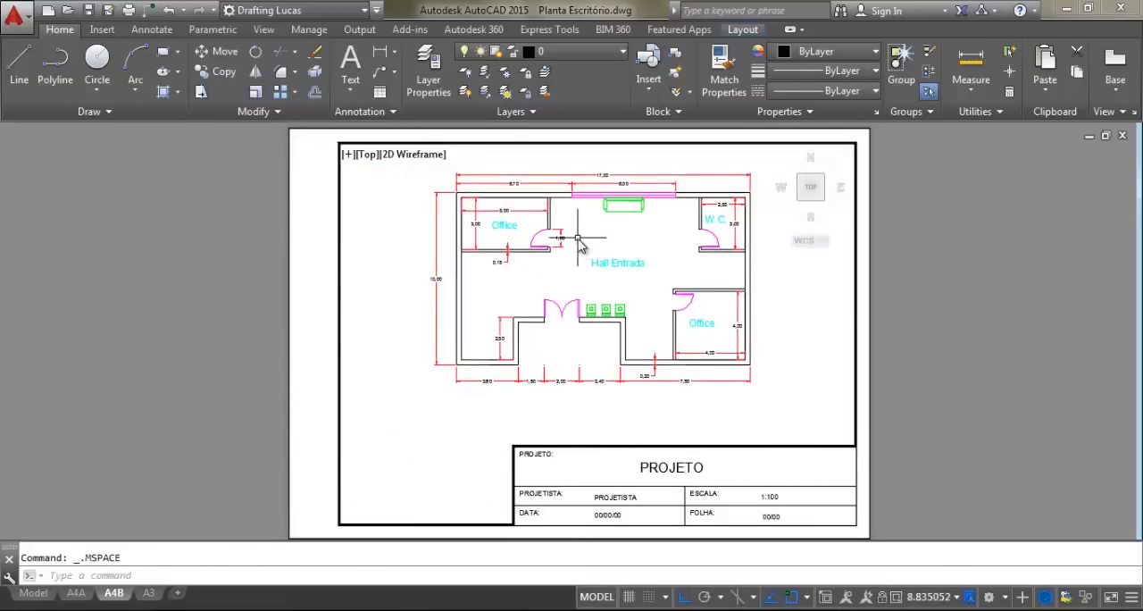
double_click(909, 265)
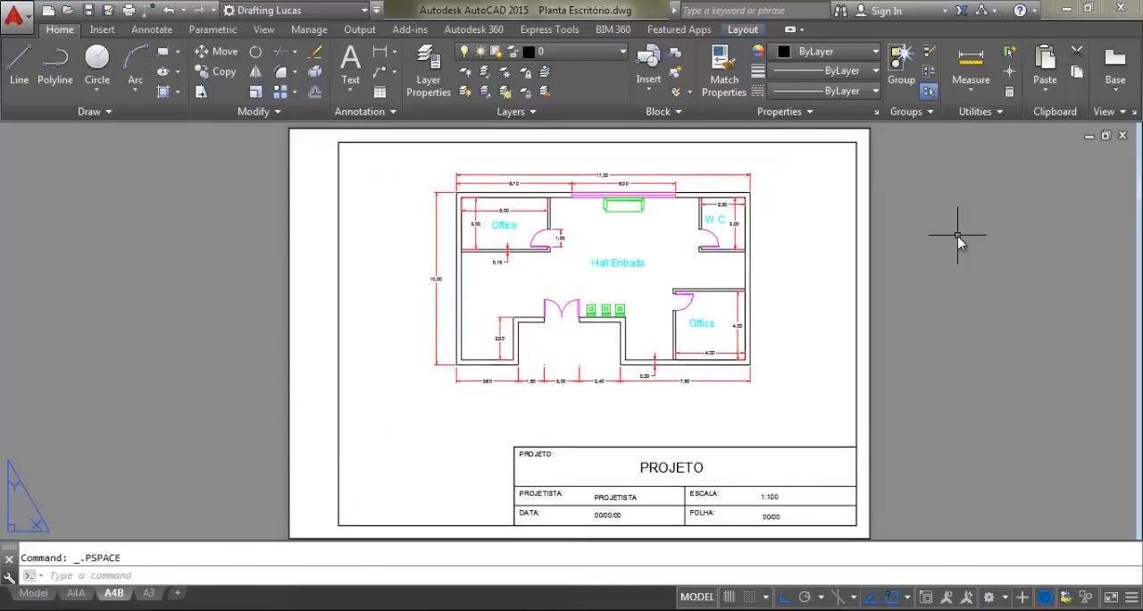
Replace the polygonal viewport with a rectangular one spanning the sheet frame down to the title block's upper edge
left_click(719, 143)
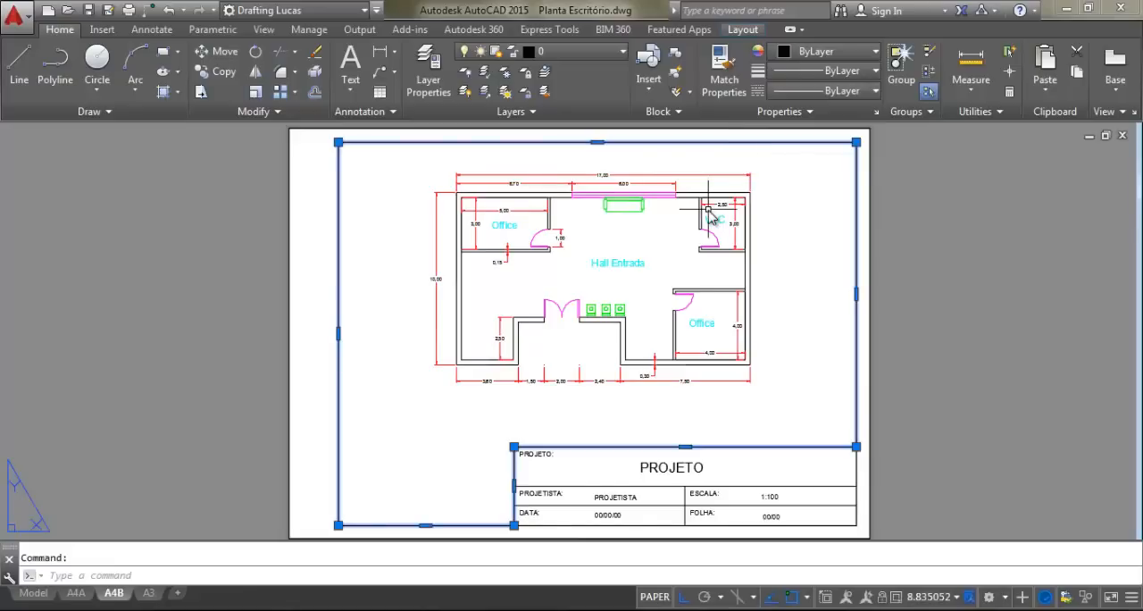
key("Delete")
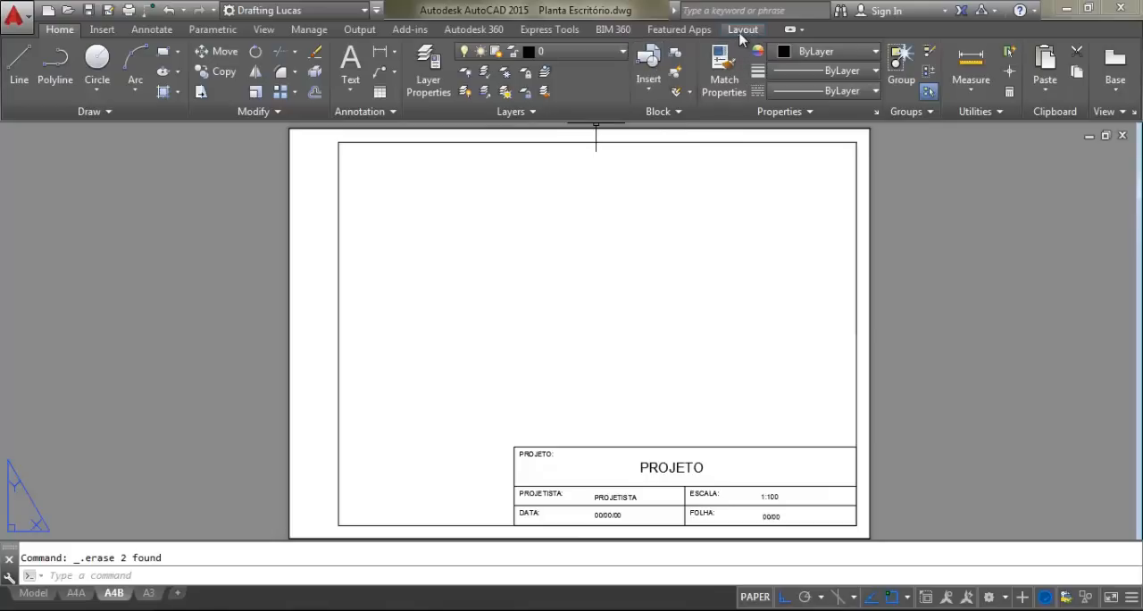
left_click(741, 32)
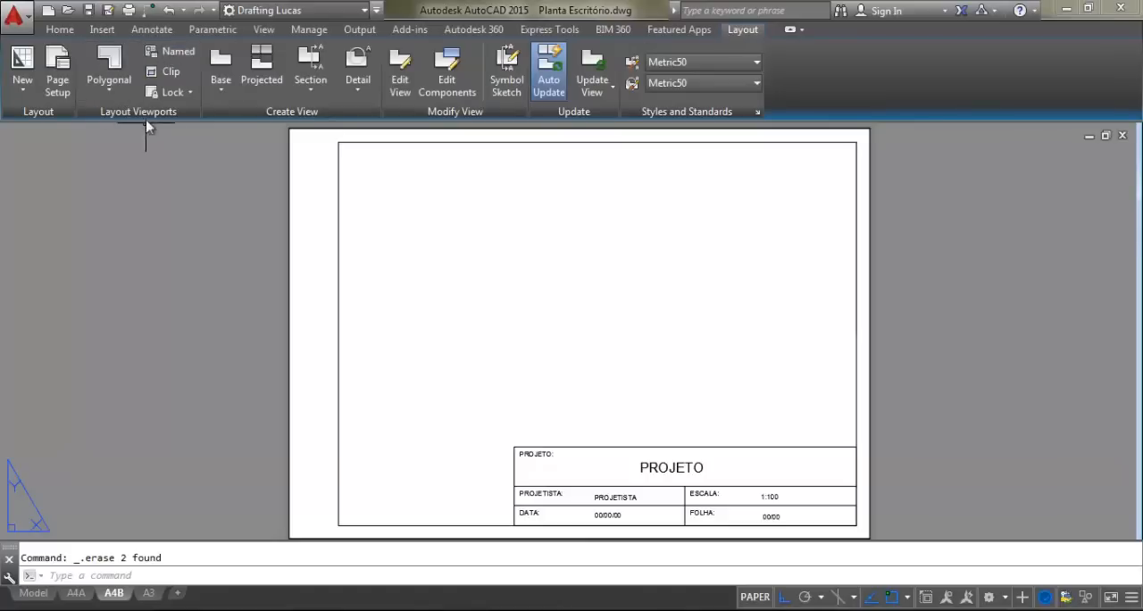
left_click(111, 94)
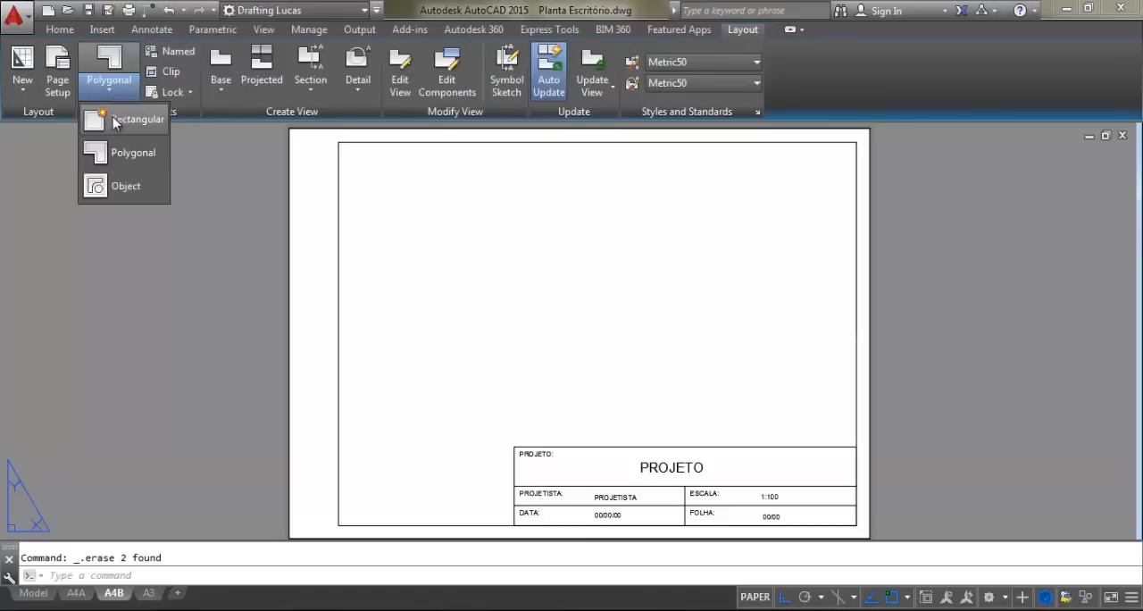
left_click(117, 127)
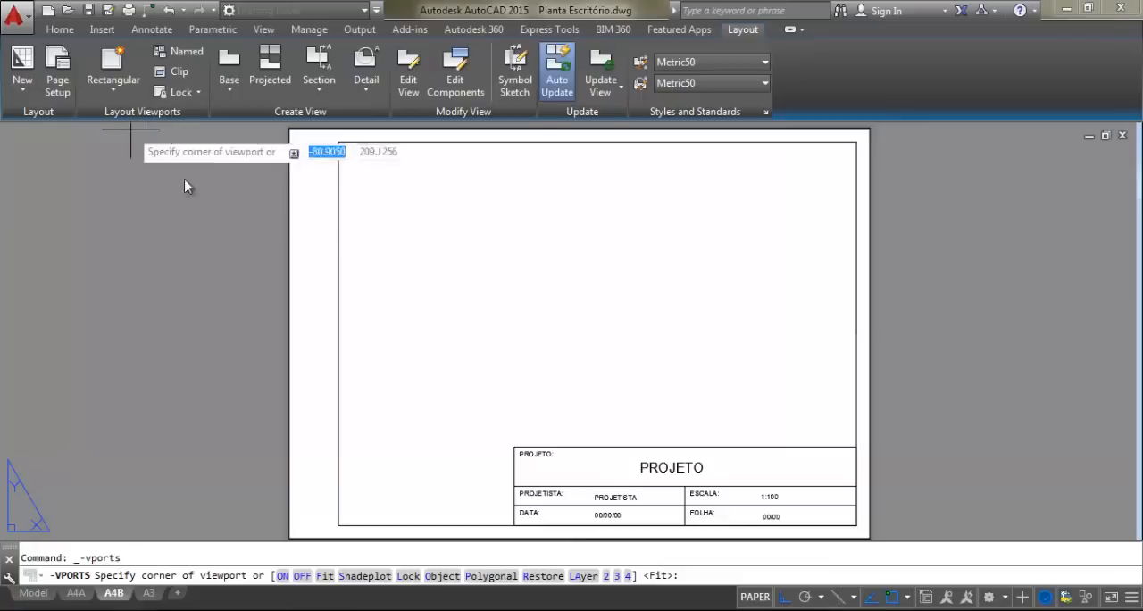
left_click(339, 141)
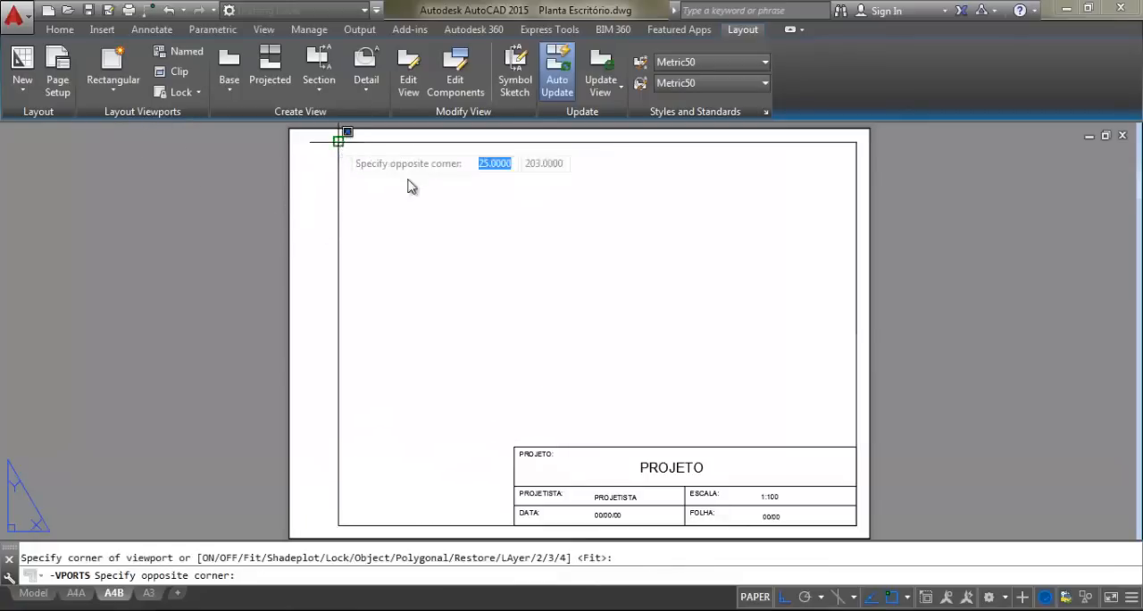
left_click(856, 447)
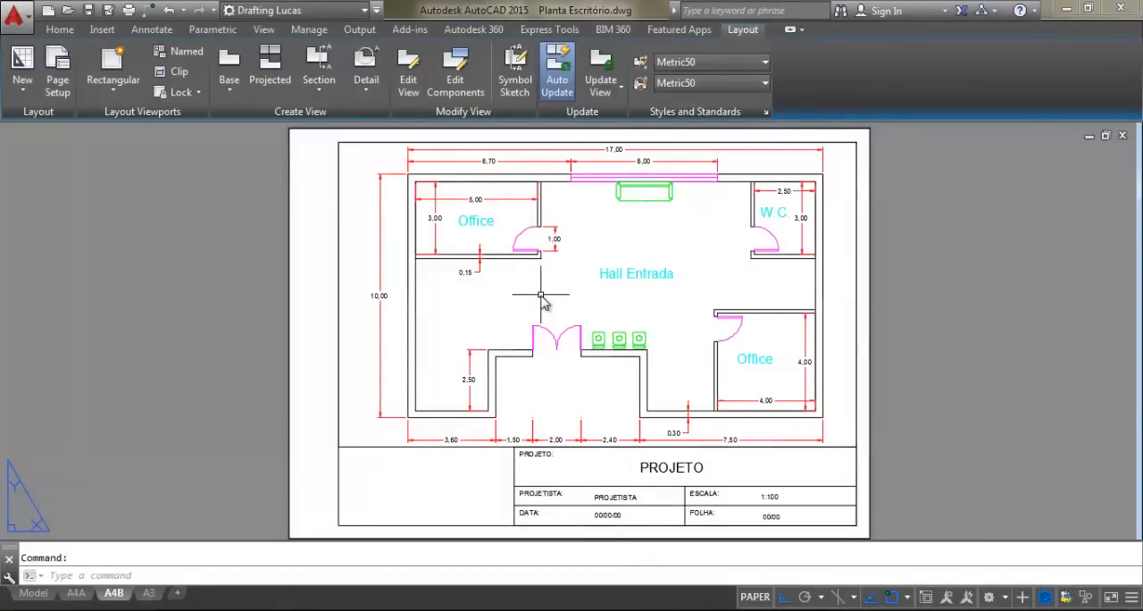
Adjust the floor plan's zoom and position inside the rectangular viewport and return to paper space
double_click(543, 303)
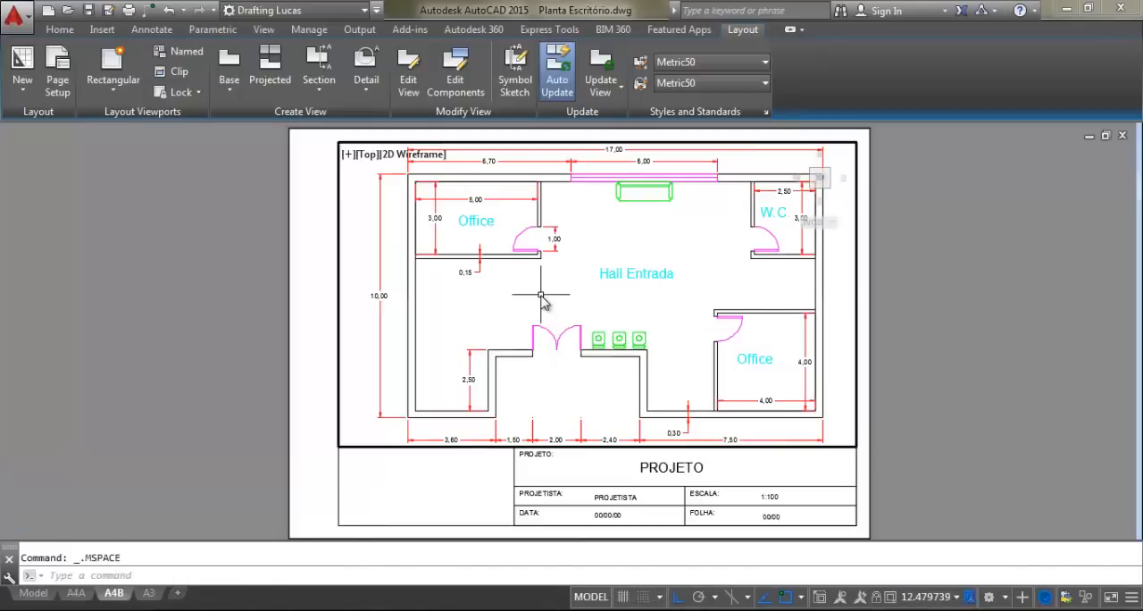
scroll(572, 268, "down", 3)
scroll(579, 269, "up", 3)
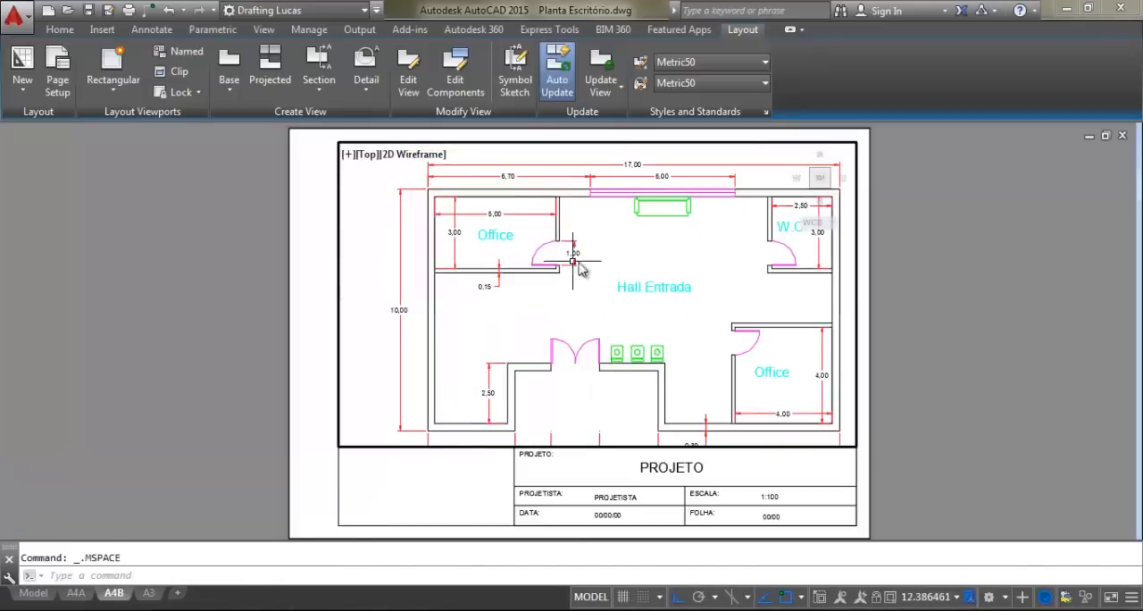
scroll(579, 269, "down", 4)
scroll(643, 284, "up", 2)
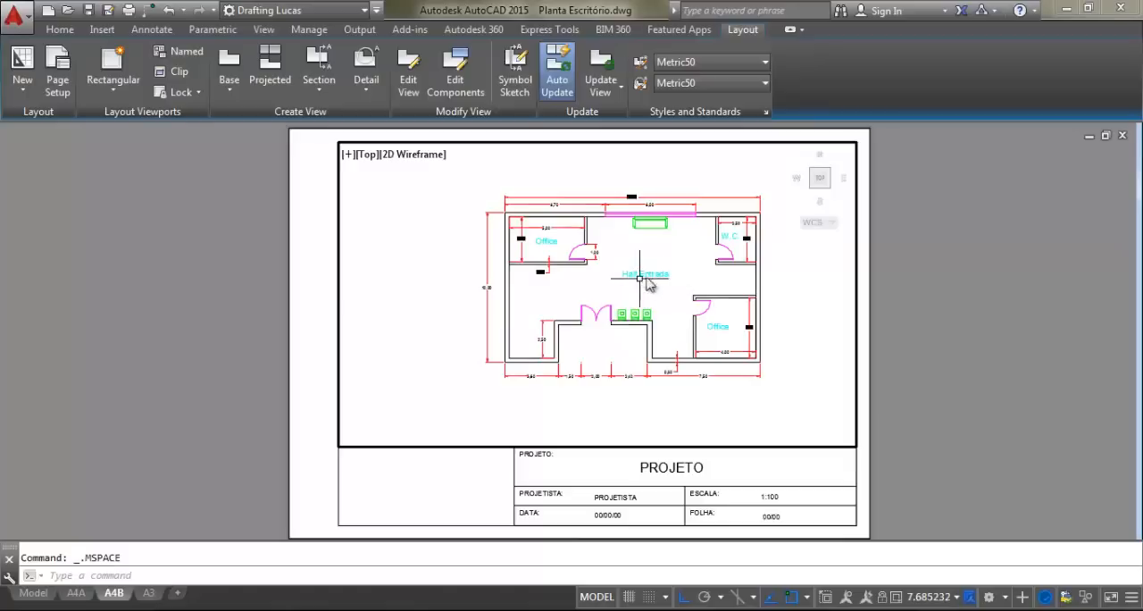
scroll(649, 284, "up", 3)
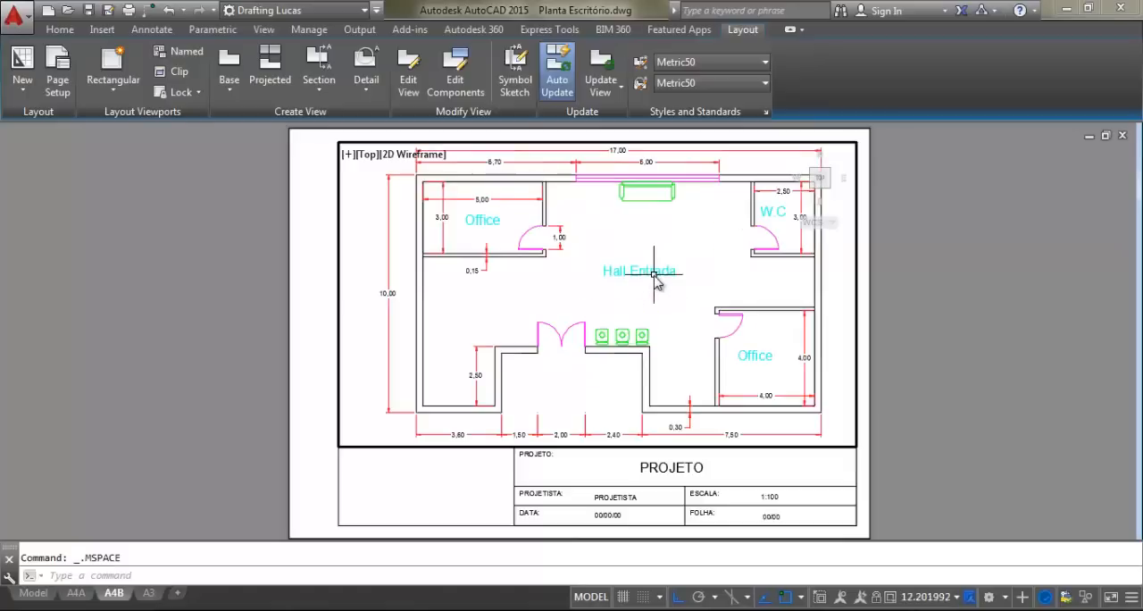
double_click(924, 287)
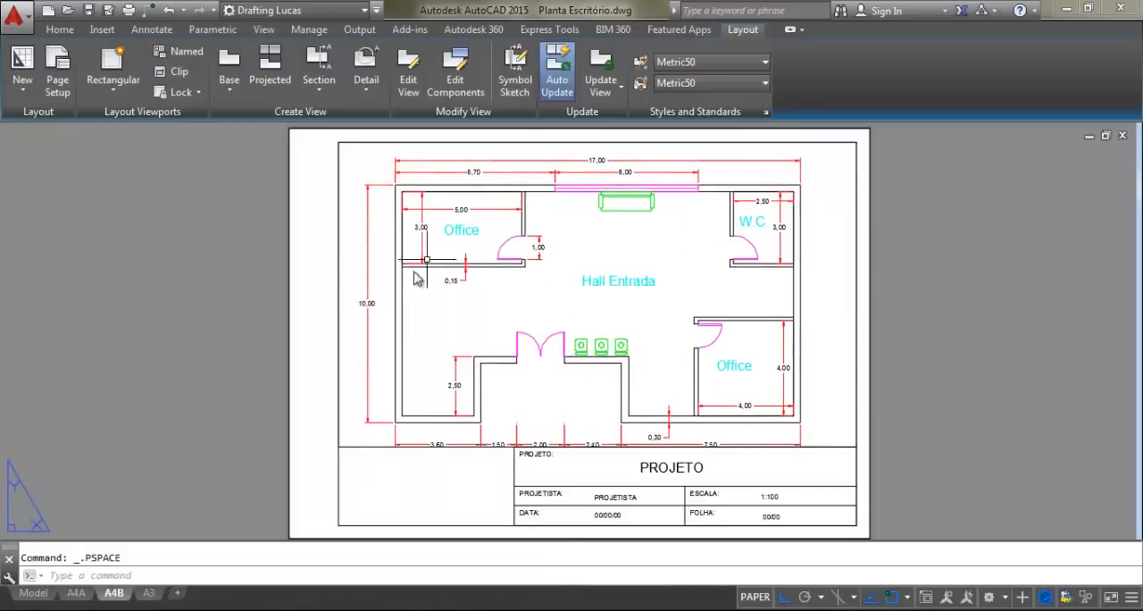
Centre the floor plan inside the rectangular viewport and set the viewport scale to 1:100
mouse_move(592, 305)
middle_mouse_down()
mouse_move(602, 324)
mouse_move(570, 290)
mouse_move(607, 309)
middle_mouse_up()
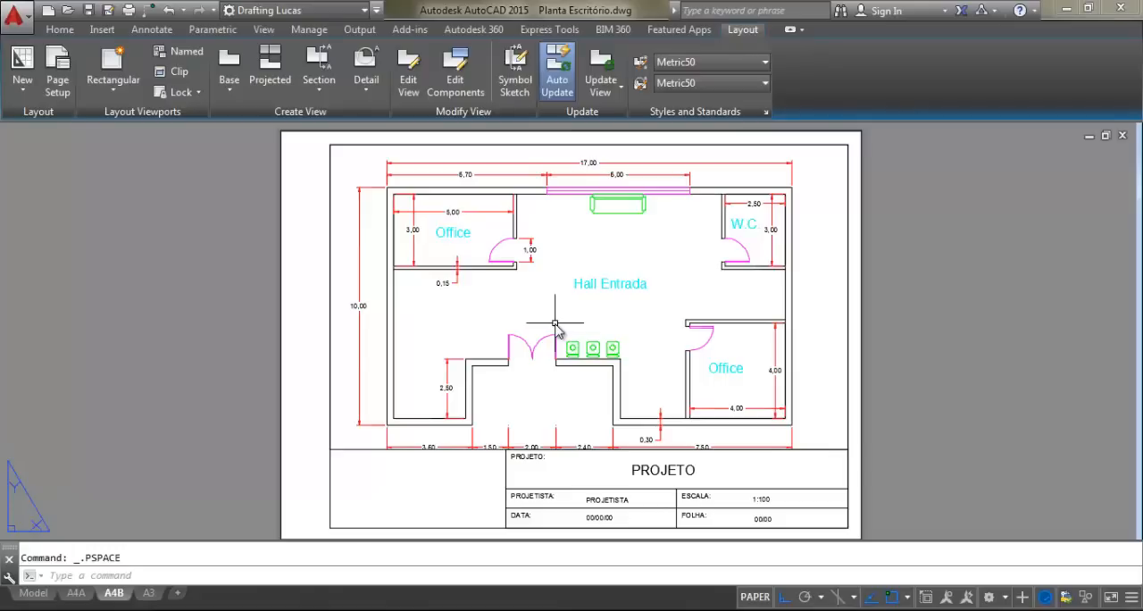
double_click(553, 257)
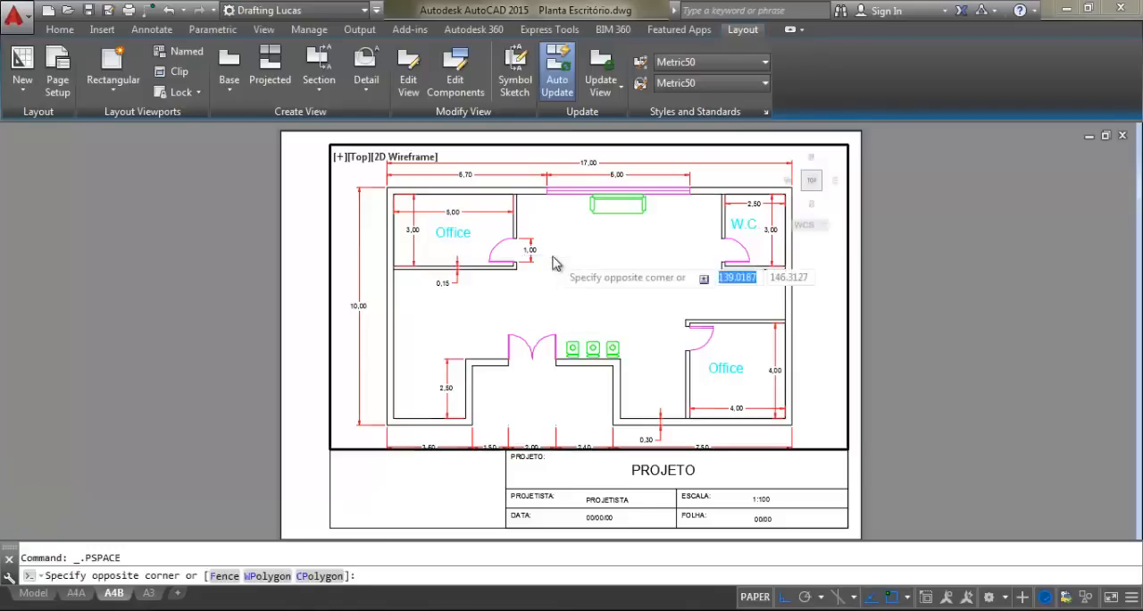
middle_click_drag(570, 308, 597, 304)
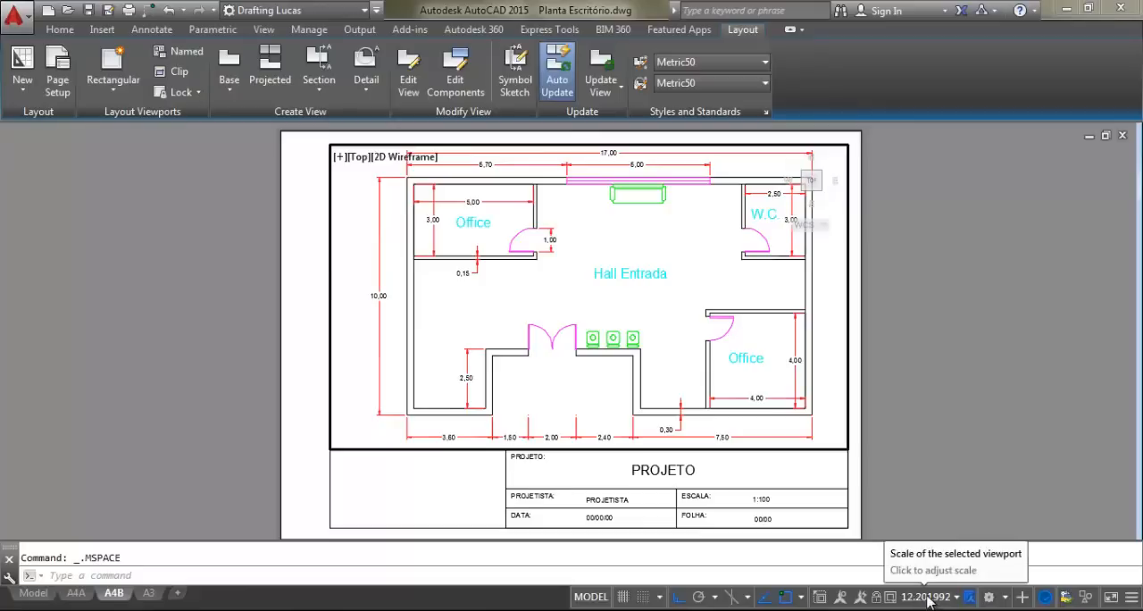
left_click(957, 597)
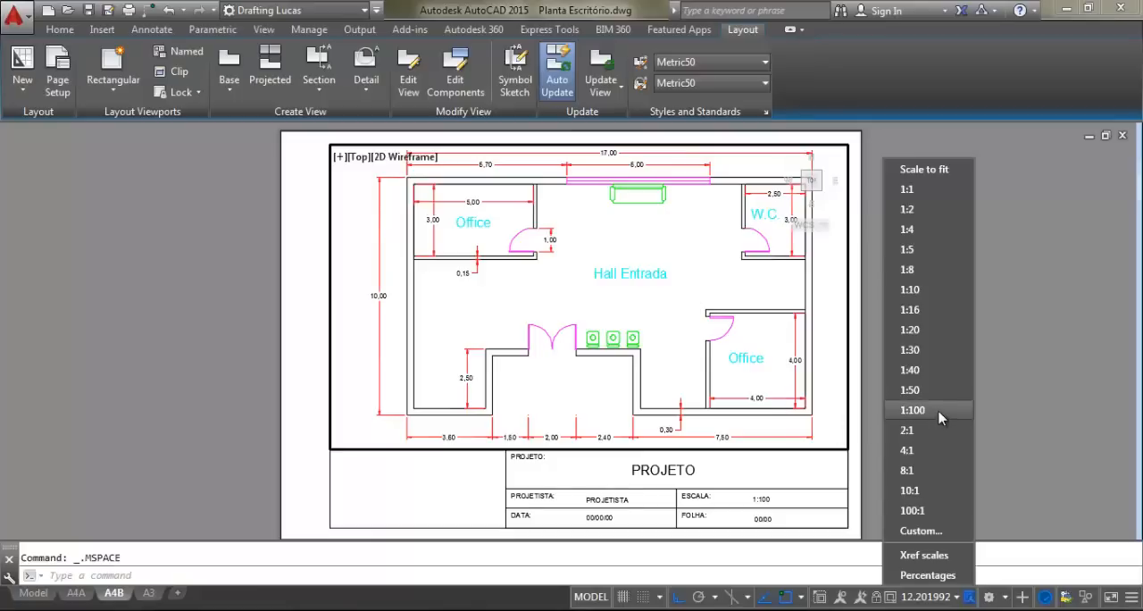
left_click(913, 410)
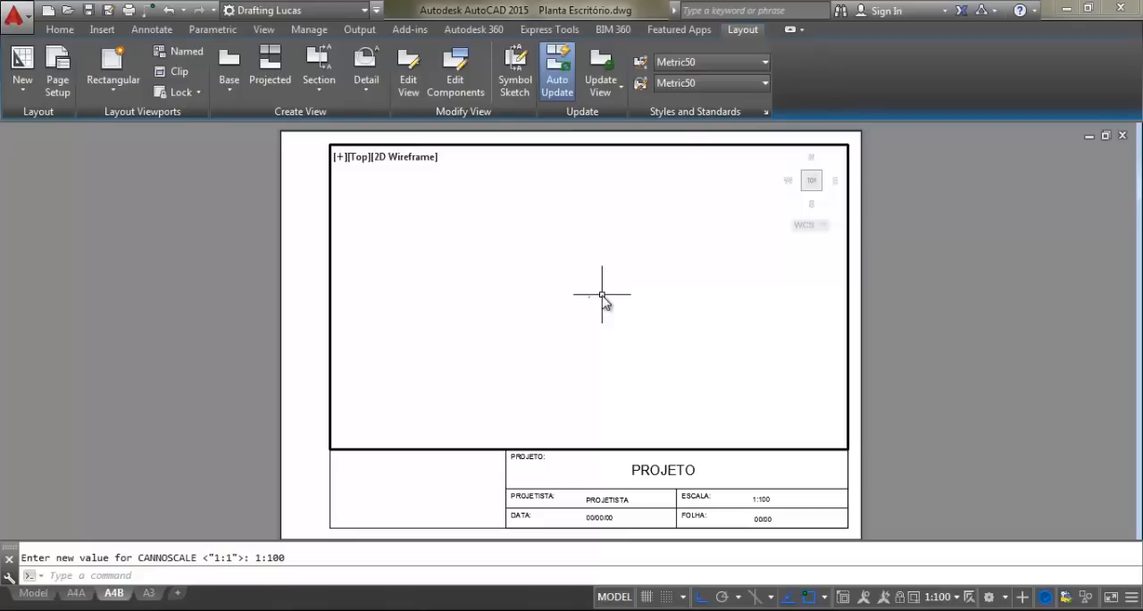
Zoom the floor plan back up inside the rectangular viewport and centre it above the title block
scroll(591, 297, "up", 5)
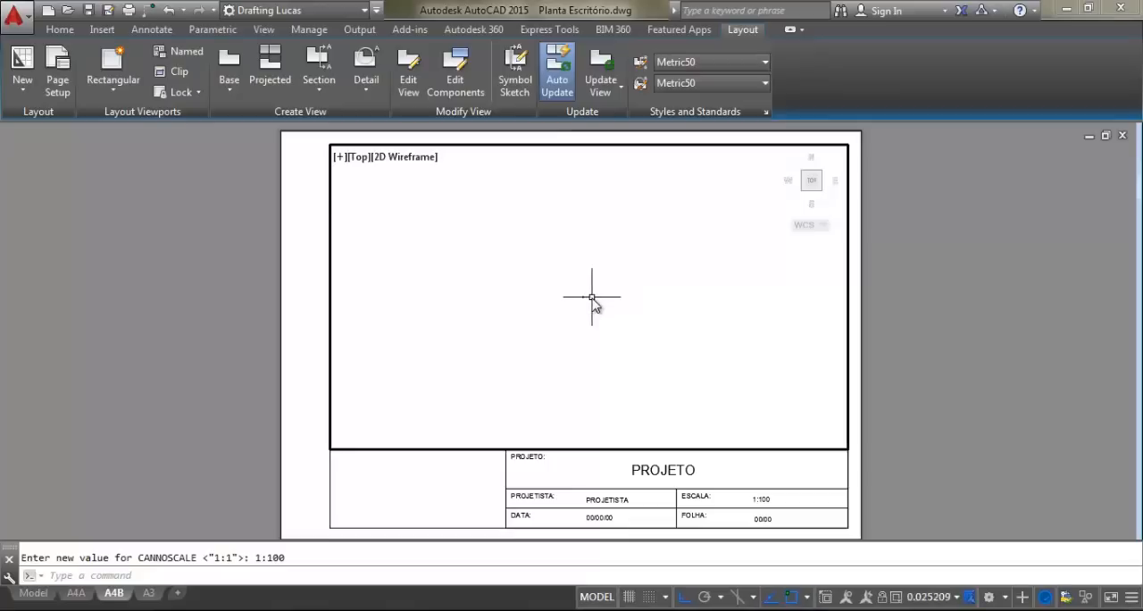
scroll(582, 297, "up", 10)
scroll(591, 294, "up", 3)
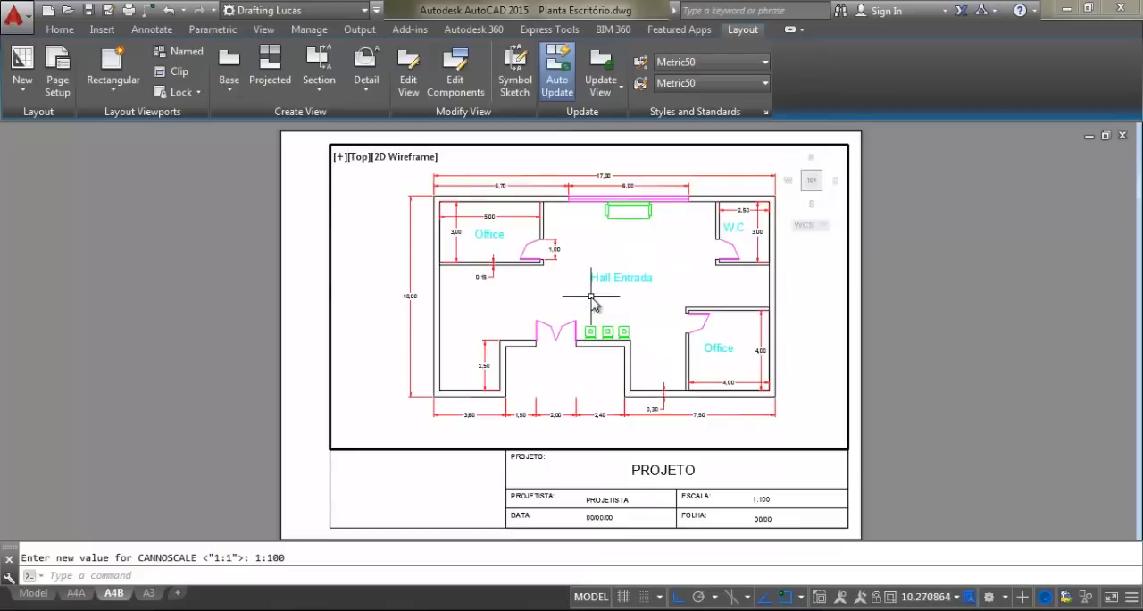
middle_click_drag(612, 296, 613, 300)
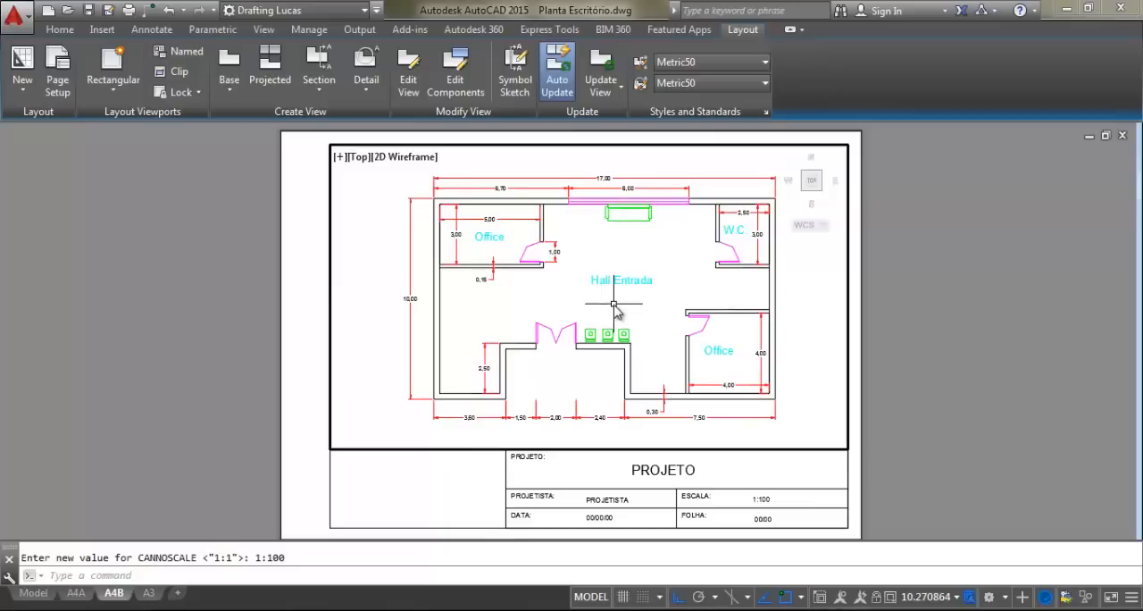
left_click(957, 597)
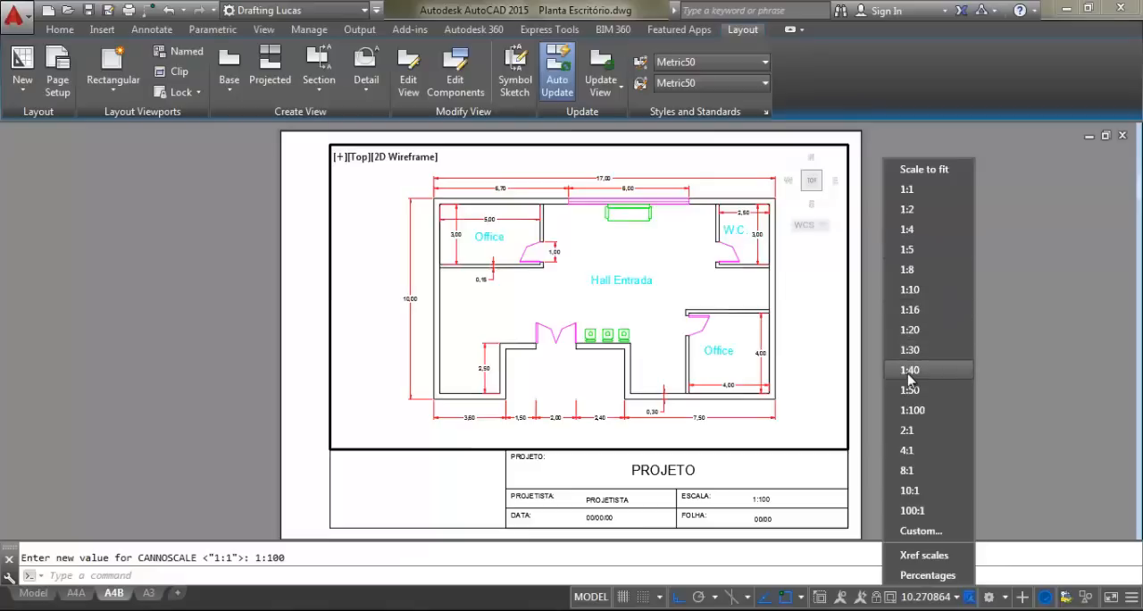
left_click(656, 278)
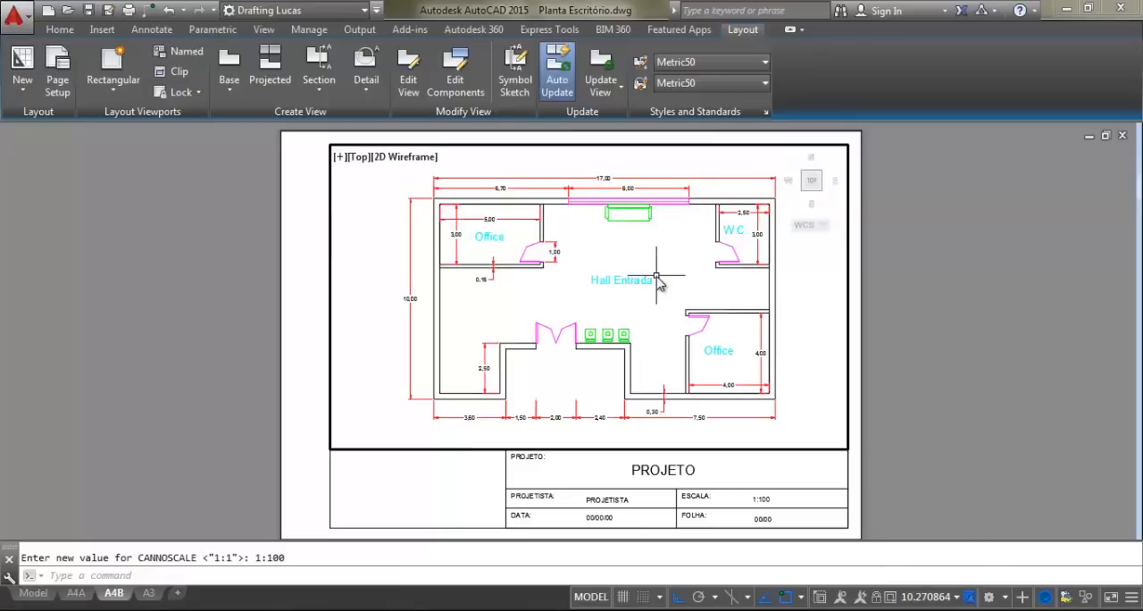
left_click(959, 601)
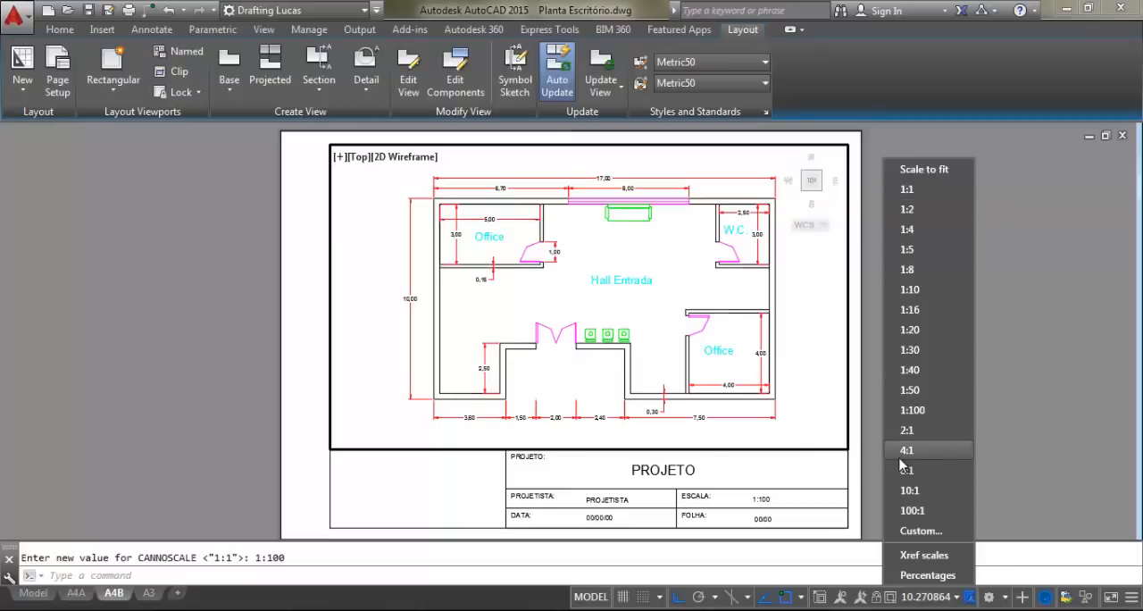
key("Escape")
key("Escape")
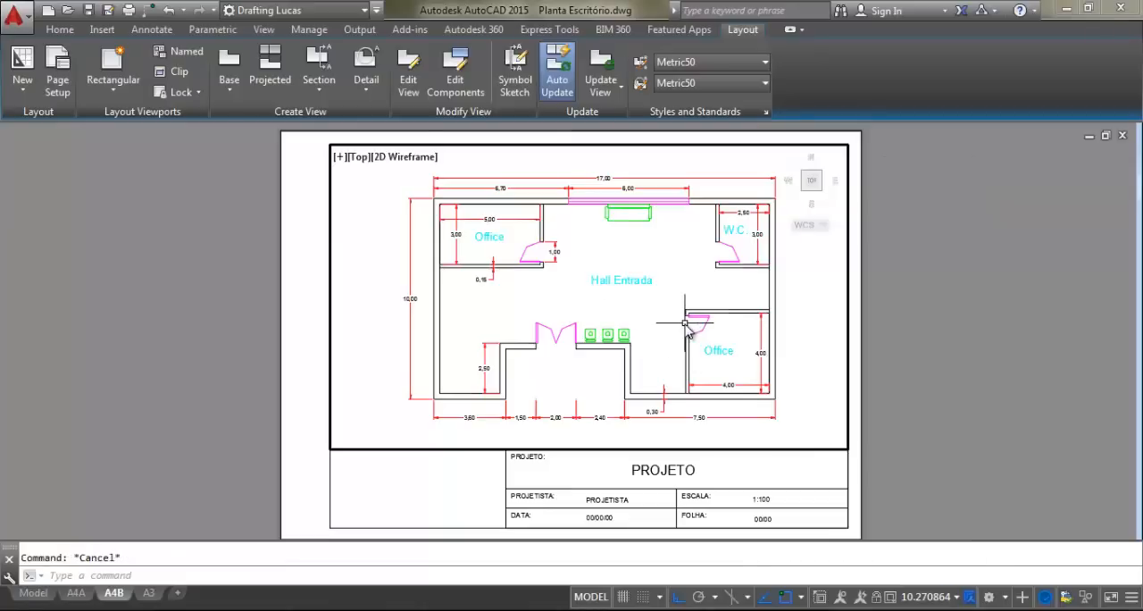
Begin adding a custom drawing scale named 1:100 ARQ with 1000 paper units
left_click(956, 599)
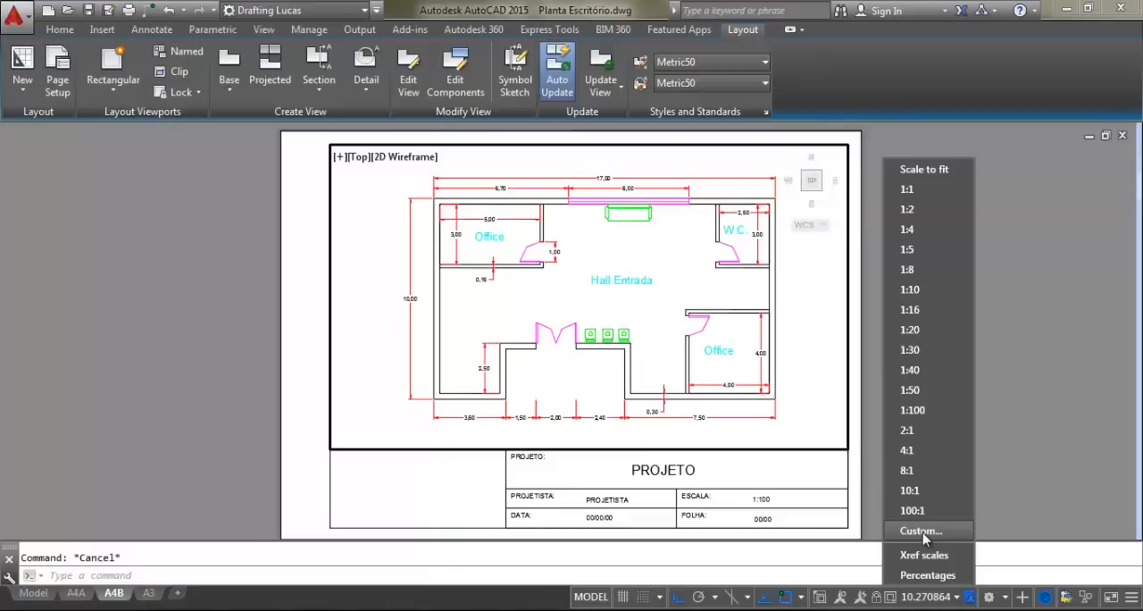
left_click(924, 534)
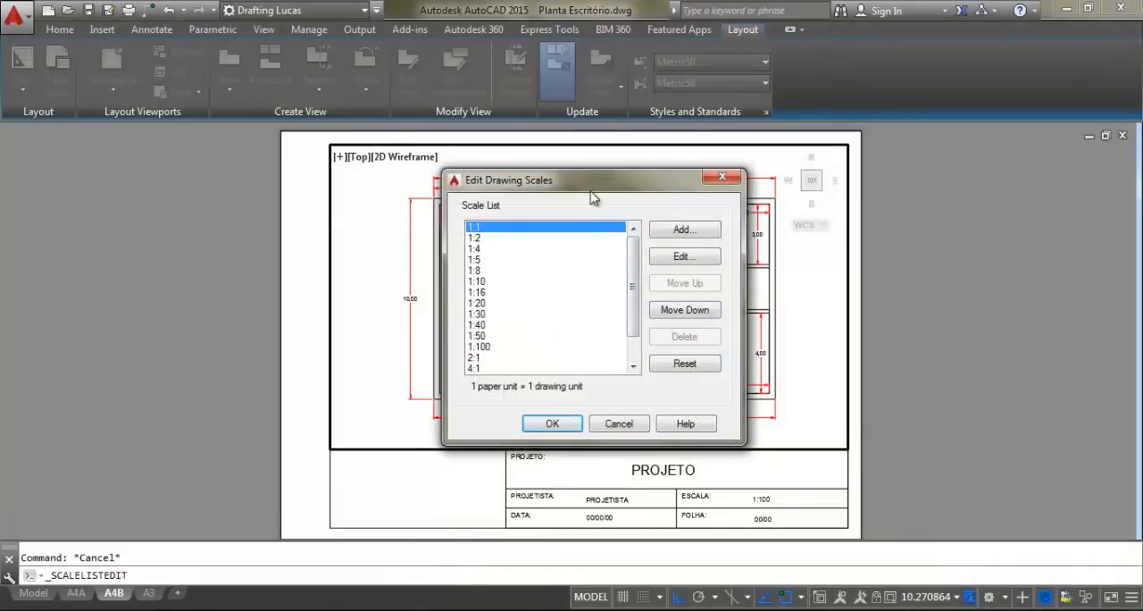
left_click(682, 232)
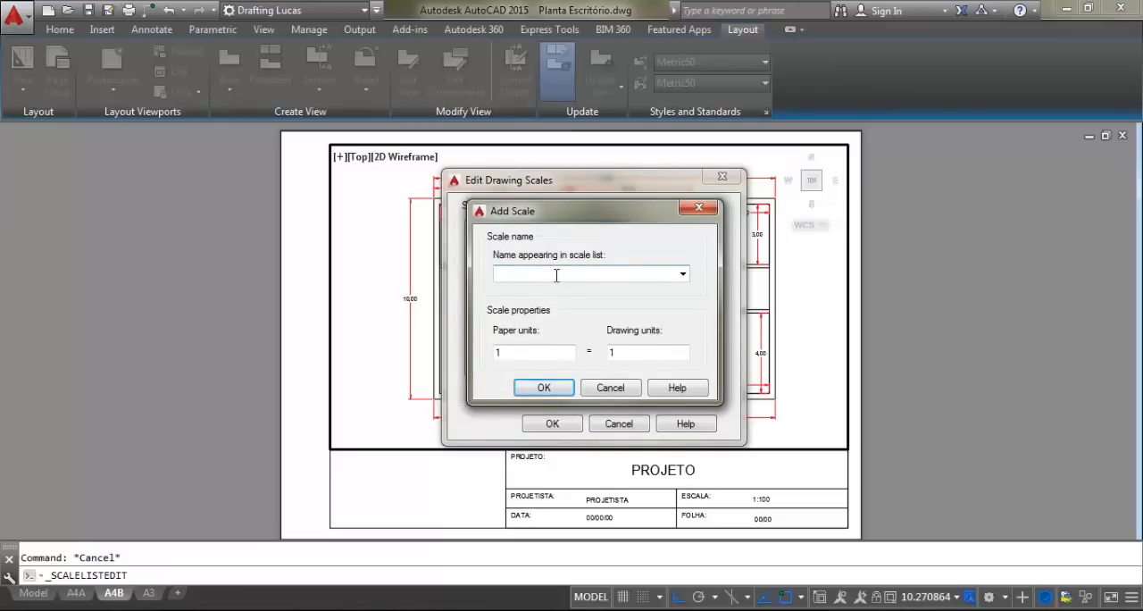
type("1:100 ARQ")
left_click(505, 353)
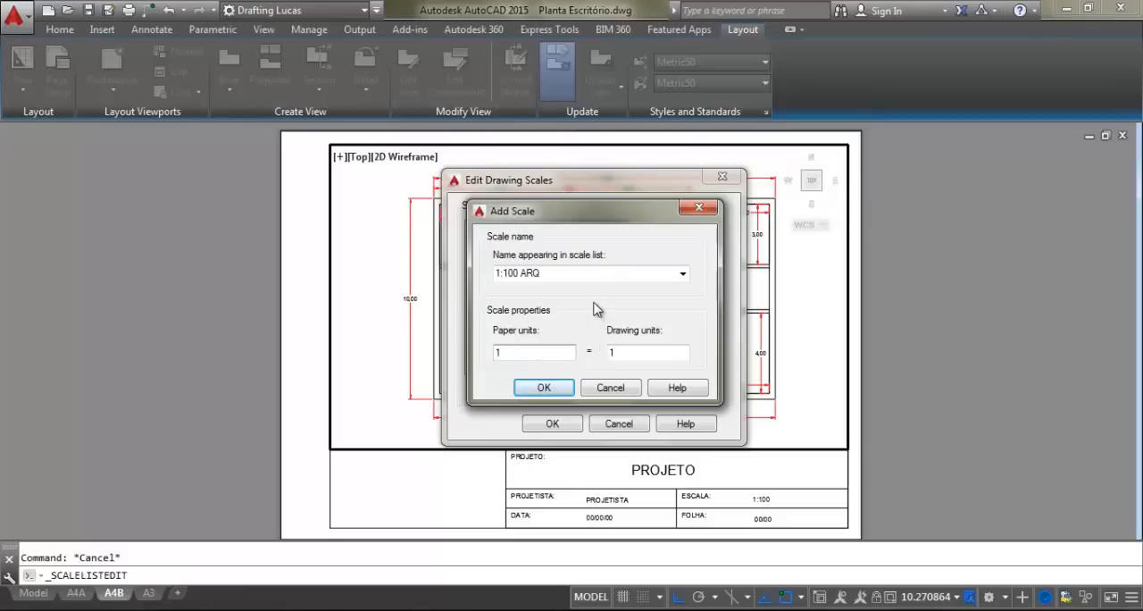
type("000")
double_click(642, 351)
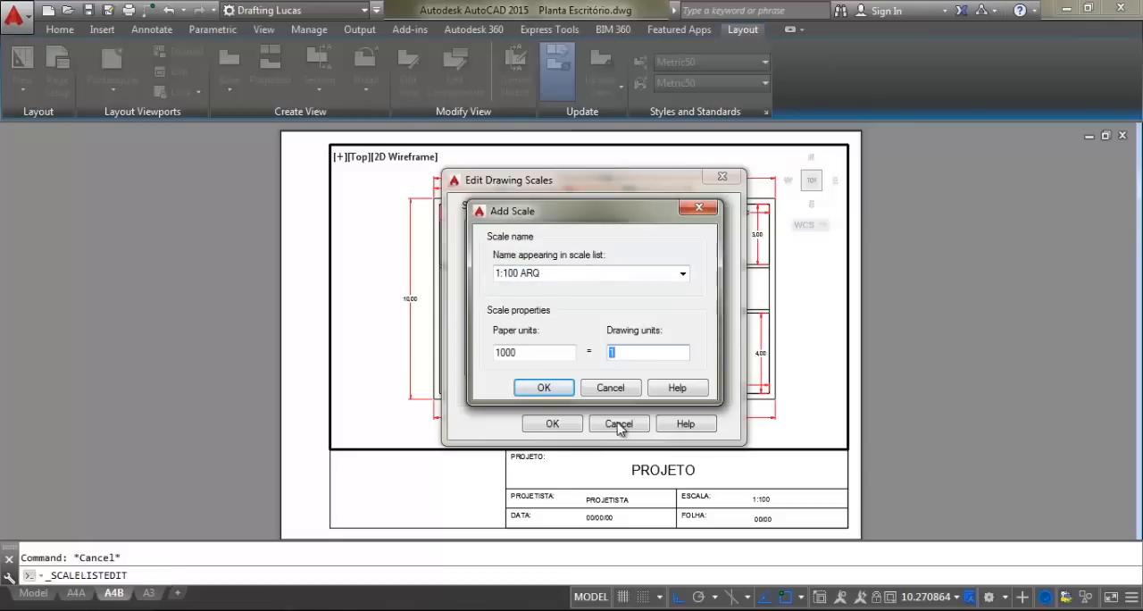
Set the new scale's drawing units to 100, trying 50 and 200 along the way, and add it to the scale list
type("100")
key("BackSpace")
key("BackSpace")
key("BackSpace")
type("50")
key("BackSpace")
key("BackSpace")
type("200")
key("BackSpace")
key("BackSpace")
key("BackSpace")
type("100")
left_click(547, 390)
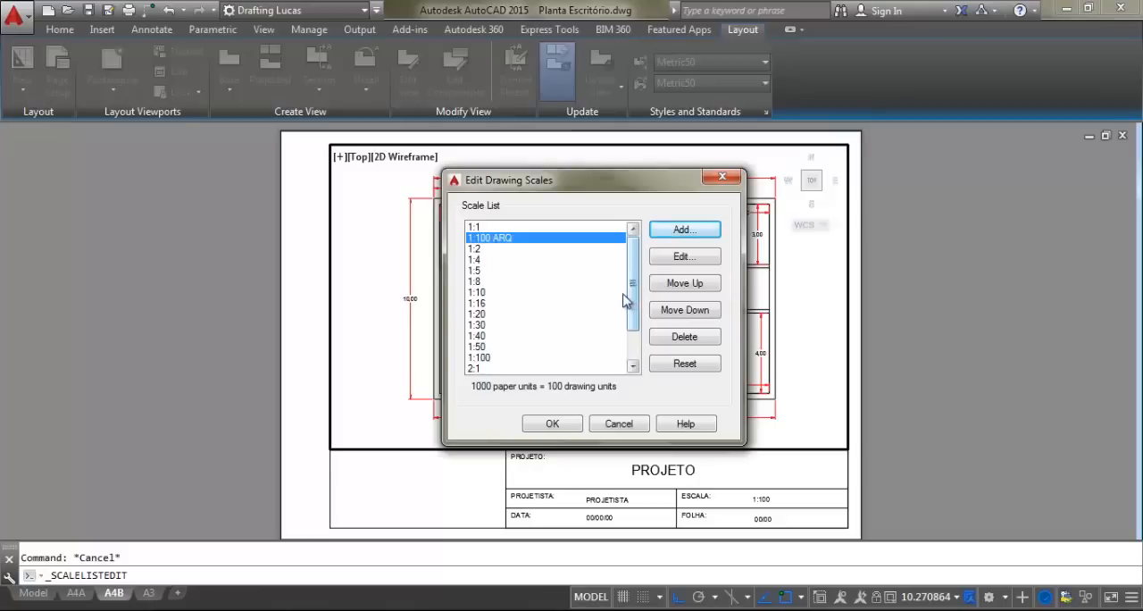
Compare the standard 1:100 scale's definition with that of 1:100 ARQ and save the edited scale list
left_click(483, 359)
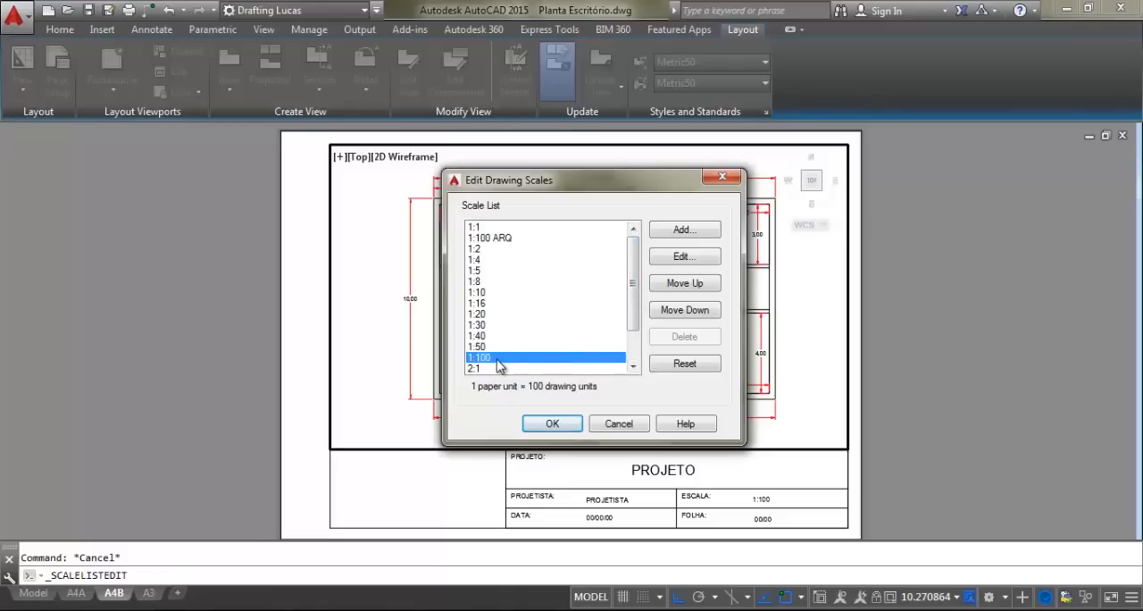
left_click(681, 257)
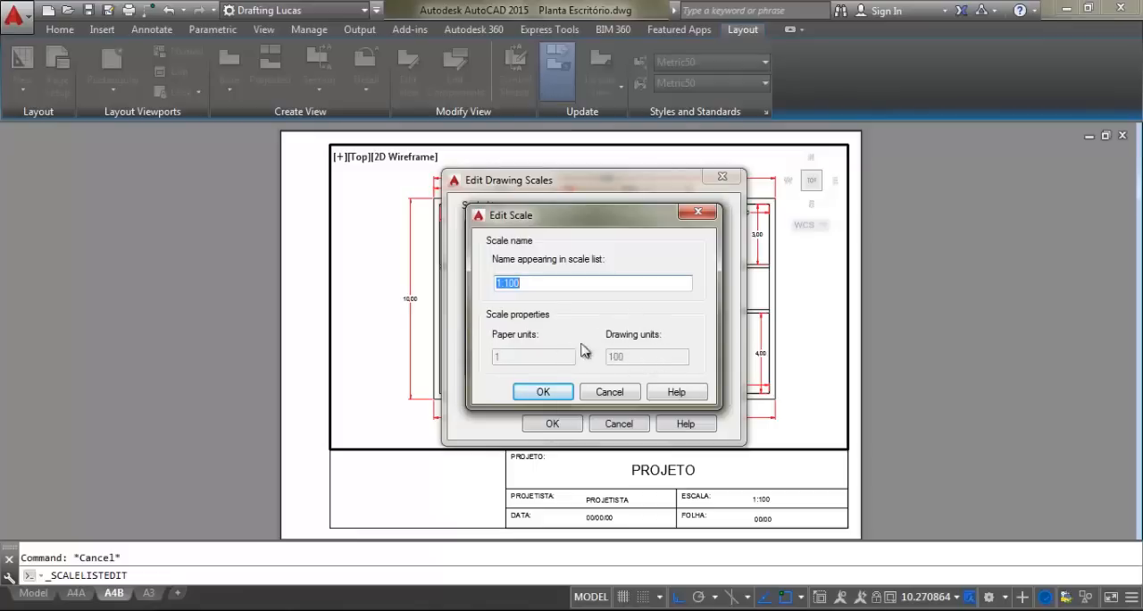
left_click(540, 392)
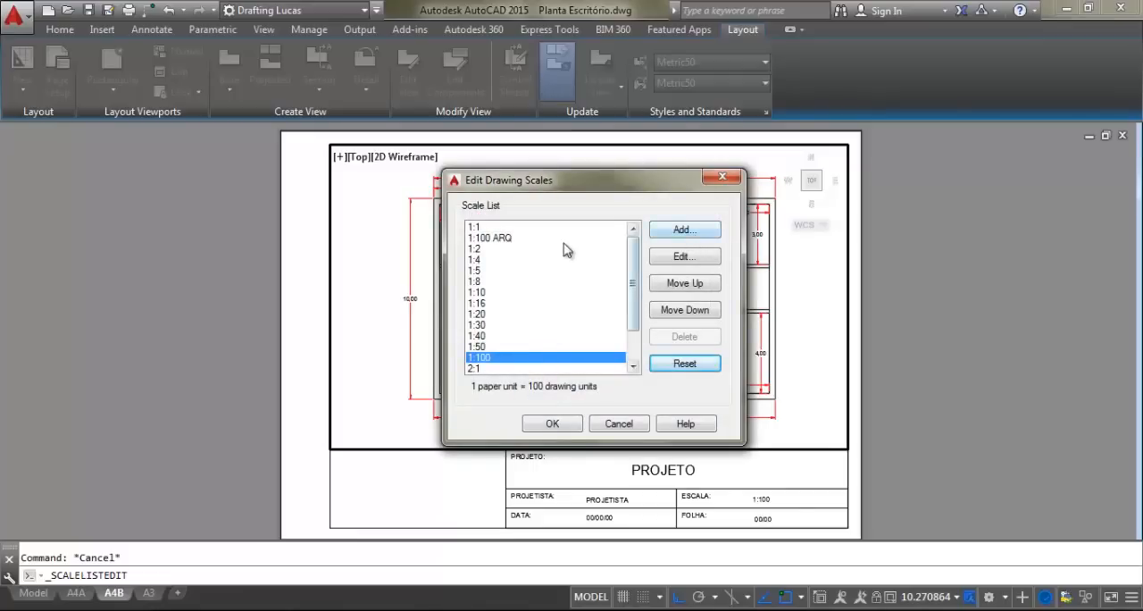
left_click(514, 240)
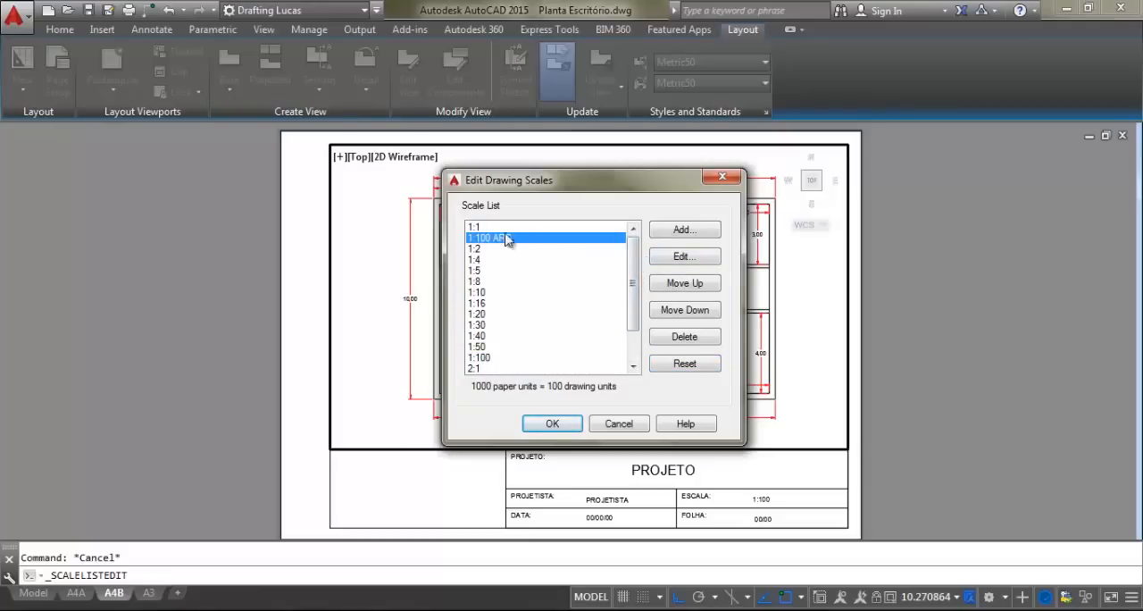
left_click(551, 424)
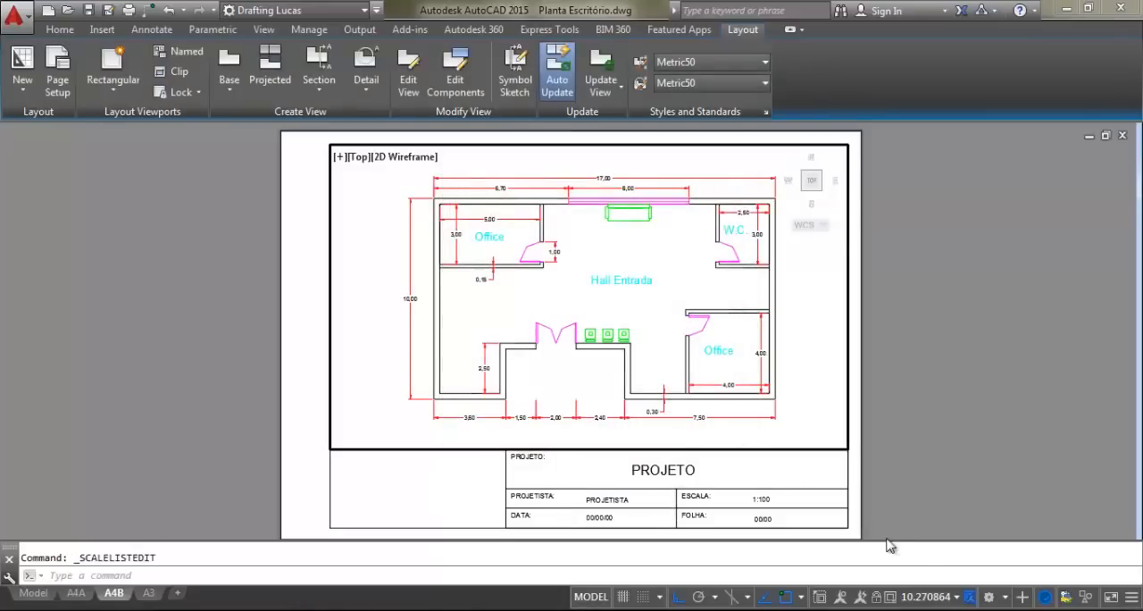
Apply the 1:100 ARQ scale to the viewport and centre the floor plan inside it
left_click(957, 598)
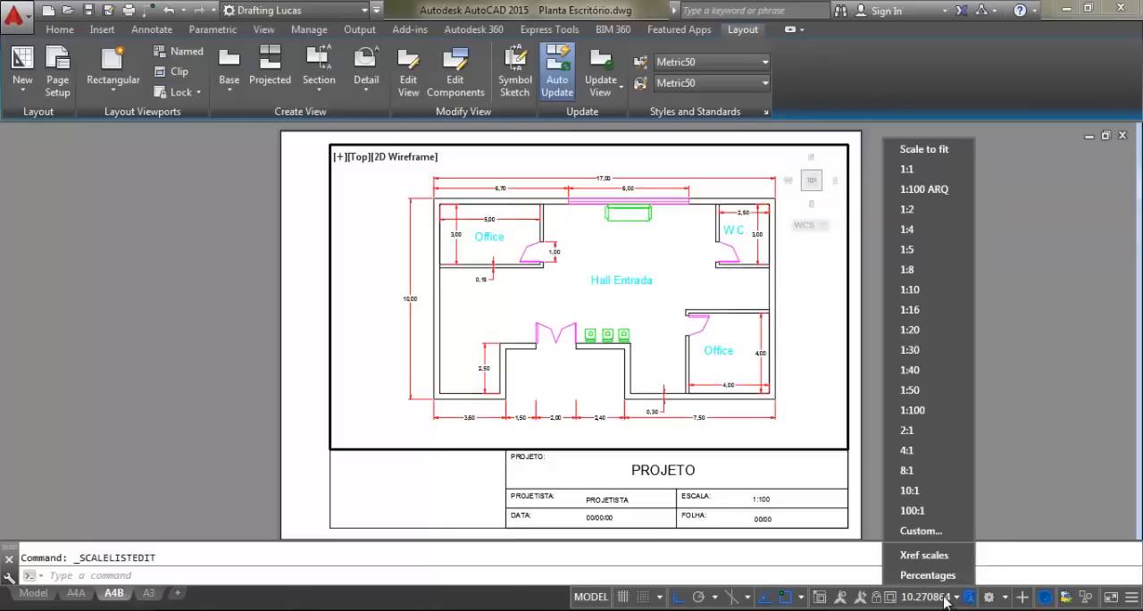
left_click(937, 200)
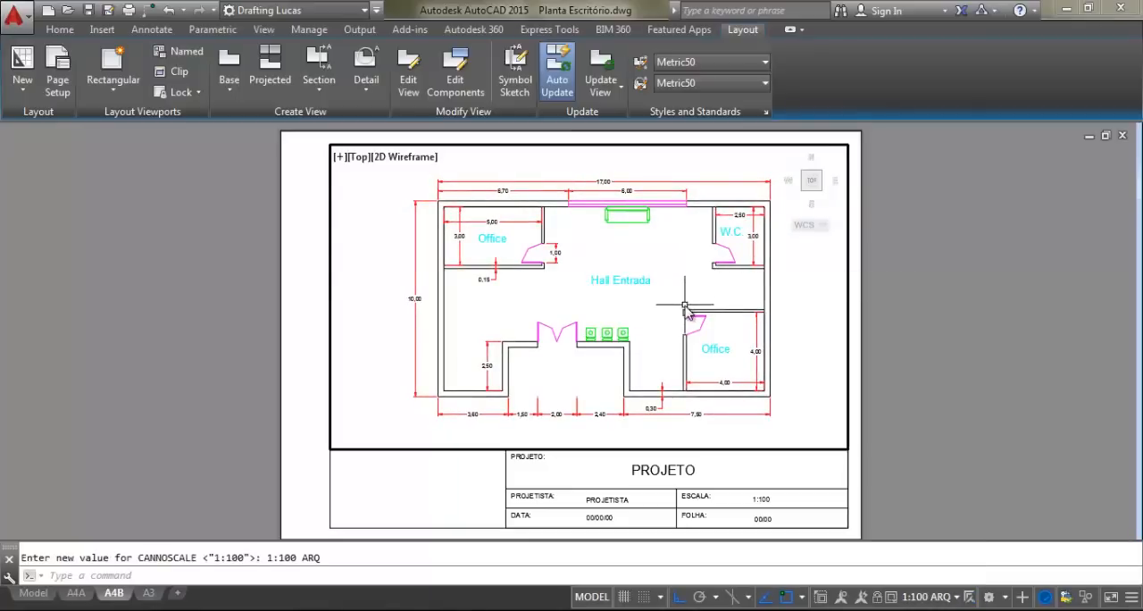
middle_click_drag(680, 296, 674, 300)
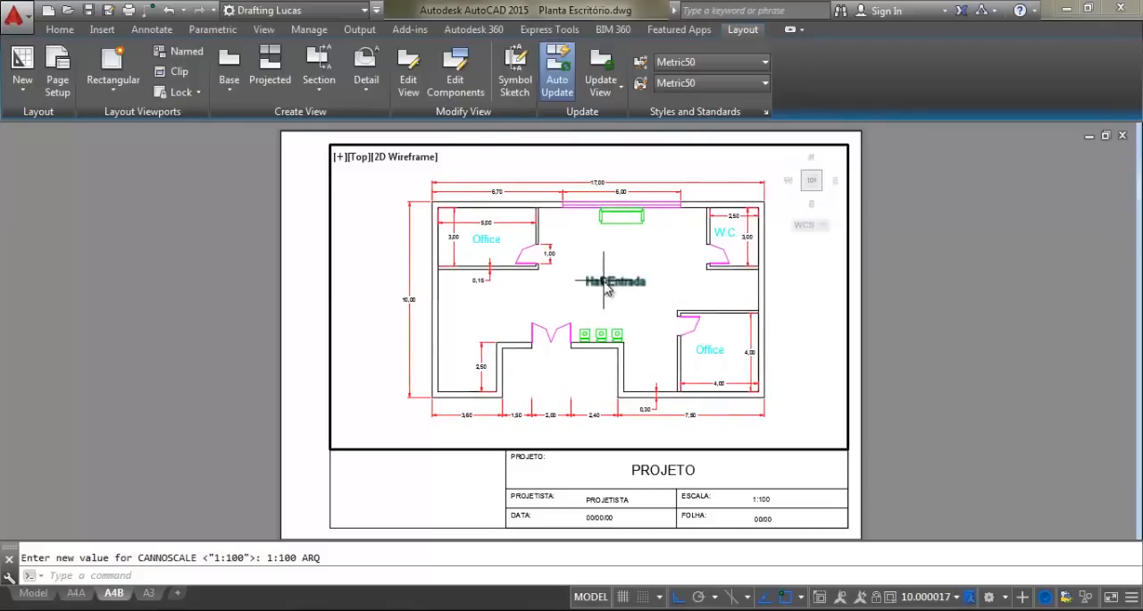
middle_click_drag(604, 283, 596, 279)
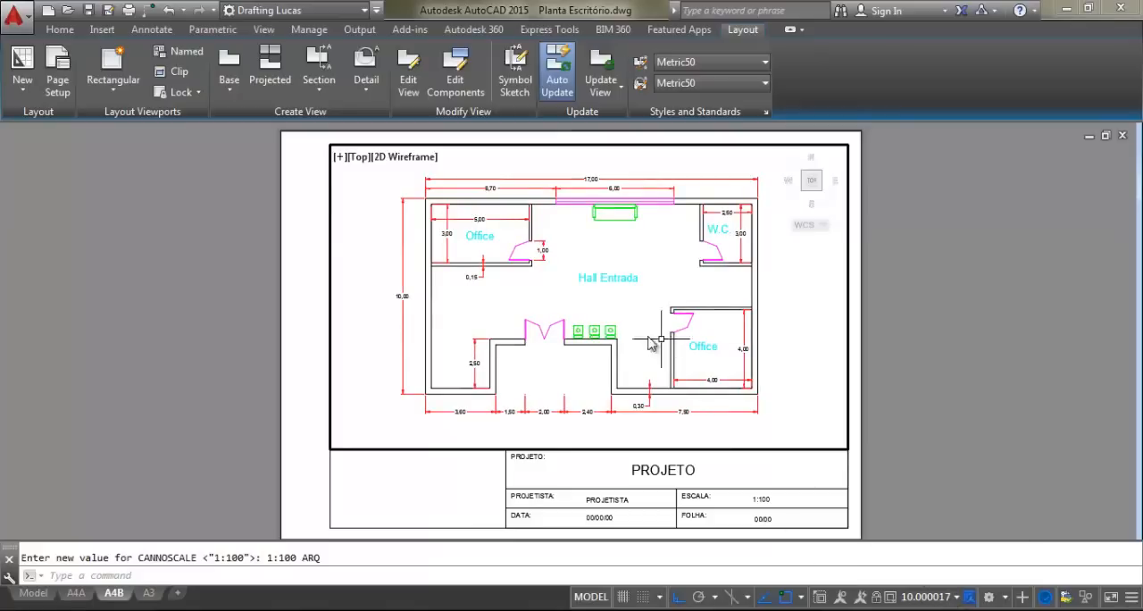
middle_click_drag(628, 329, 632, 328)
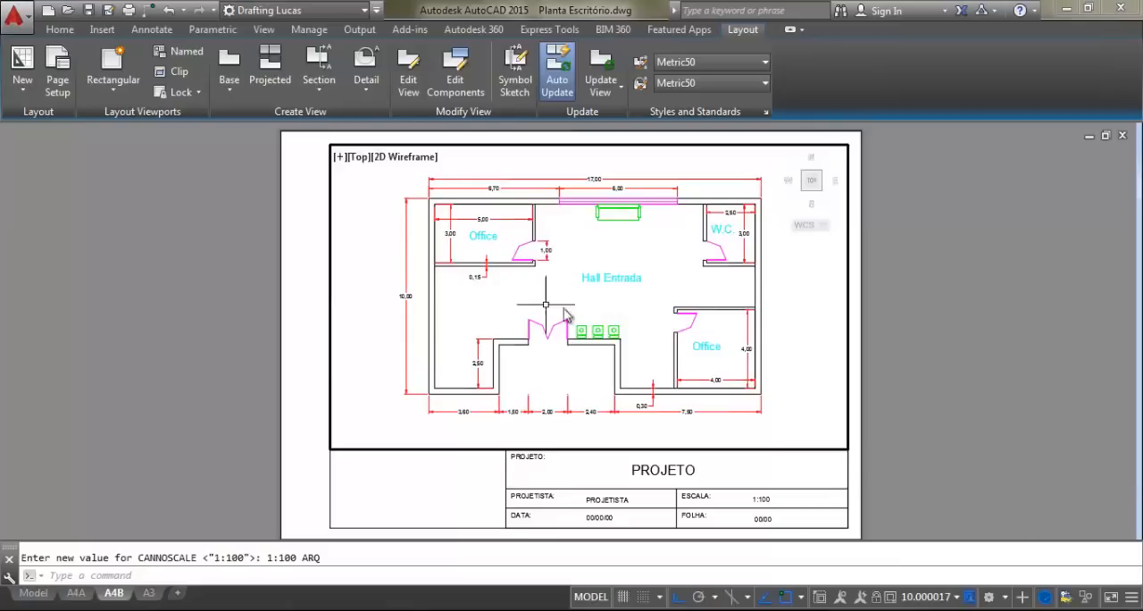
Reapply the 1:100 ARQ scale to the viewport and return to paper space to view the sheet
left_click(954, 598)
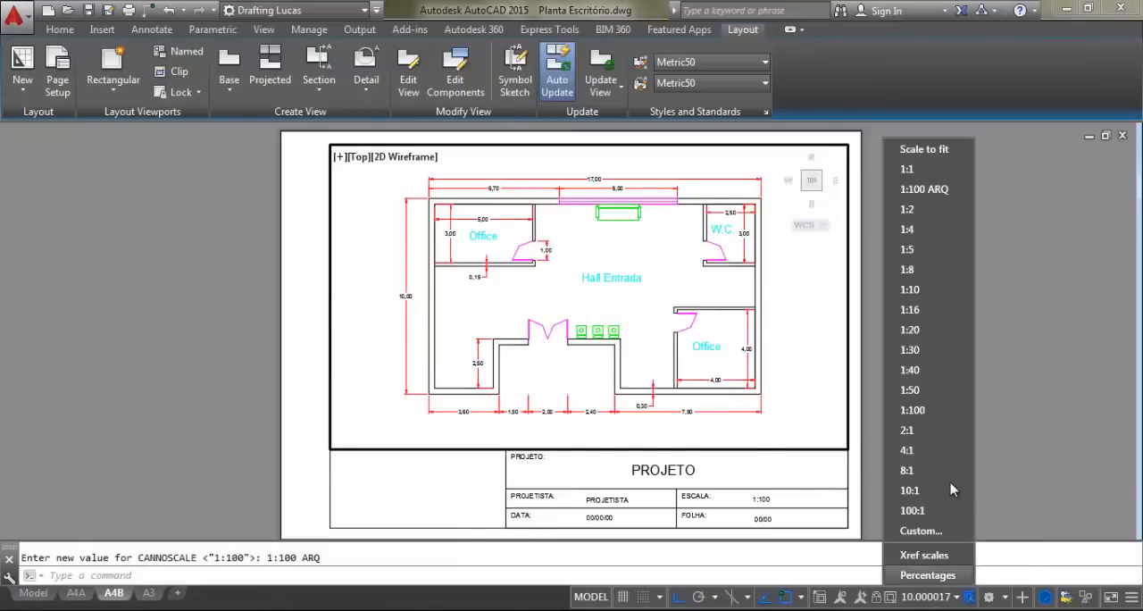
left_click(934, 189)
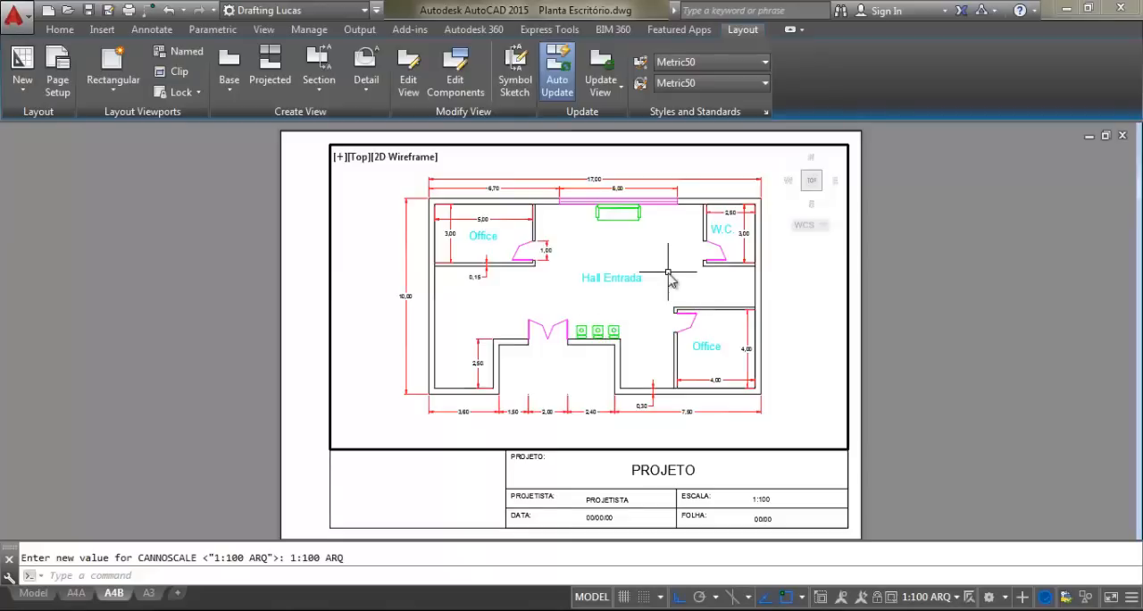
double_click(906, 284)
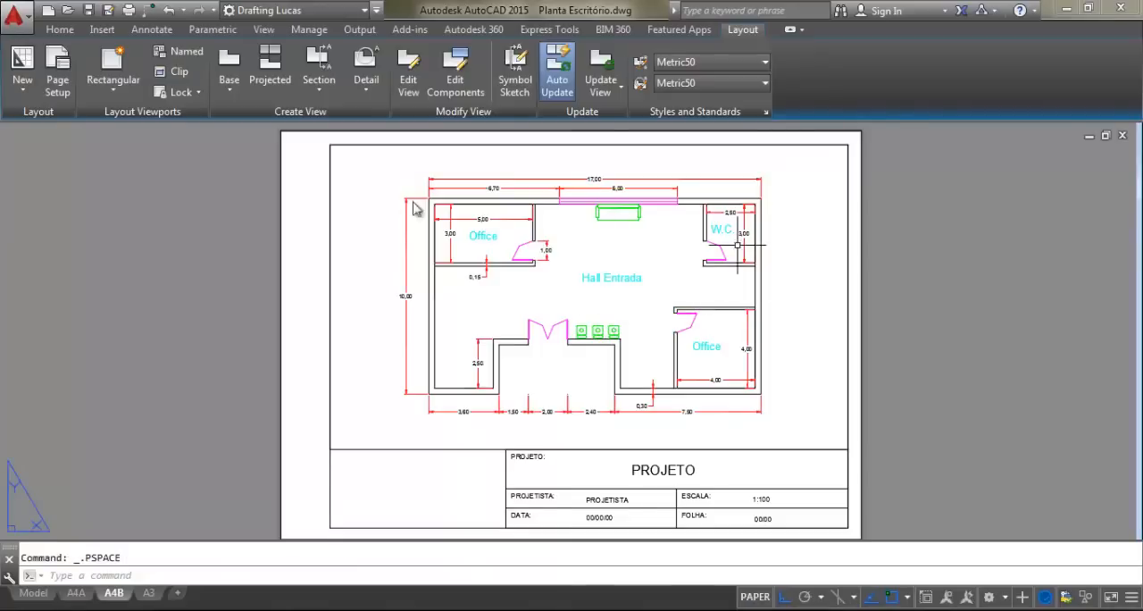
mouse_move(416, 233)
middle_mouse_down()
mouse_move(582, 242)
mouse_move(446, 223)
middle_mouse_up()
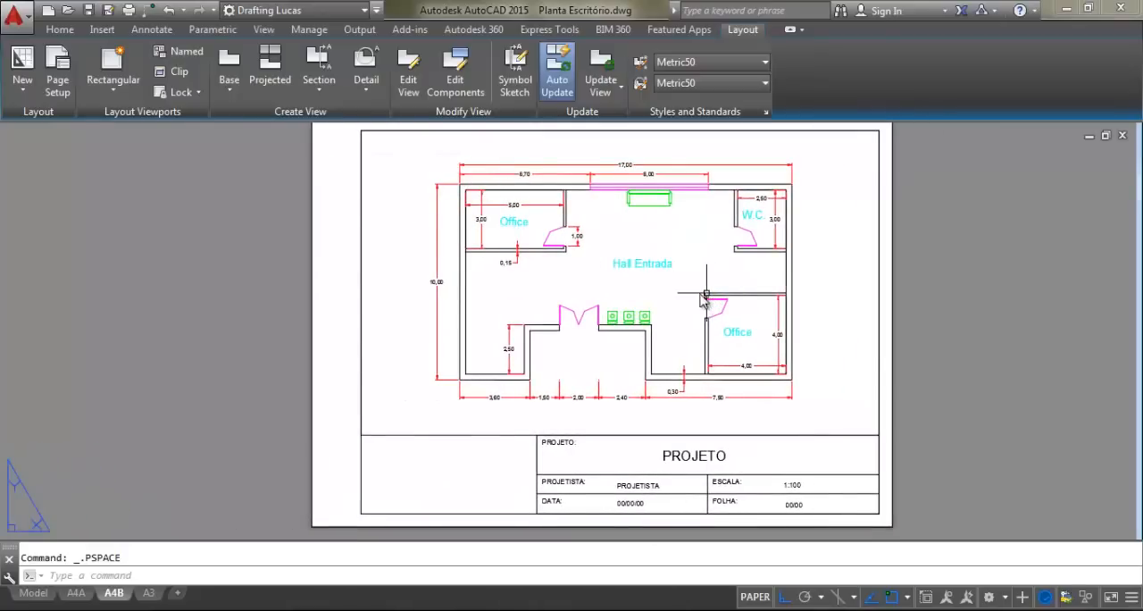
middle_click_drag(803, 293, 776, 300)
middle_click_drag(684, 297, 661, 300)
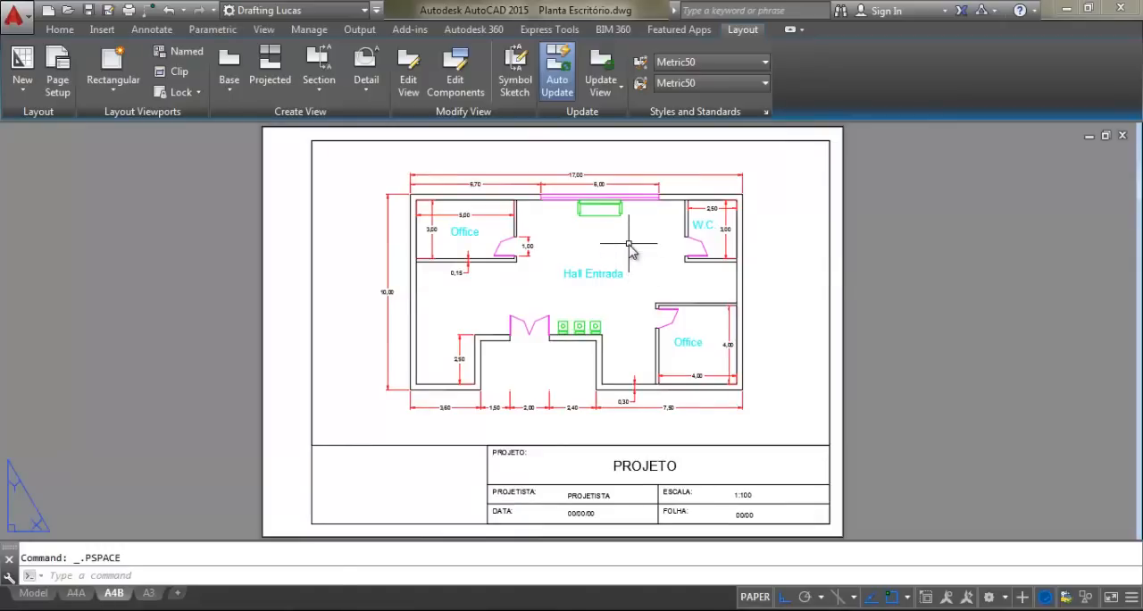
Reactivate the viewport, zoom the floor plan out and back in, and centre it in the frame again
double_click(630, 251)
scroll(621, 257, "down", 2)
scroll(604, 268, "up", 2)
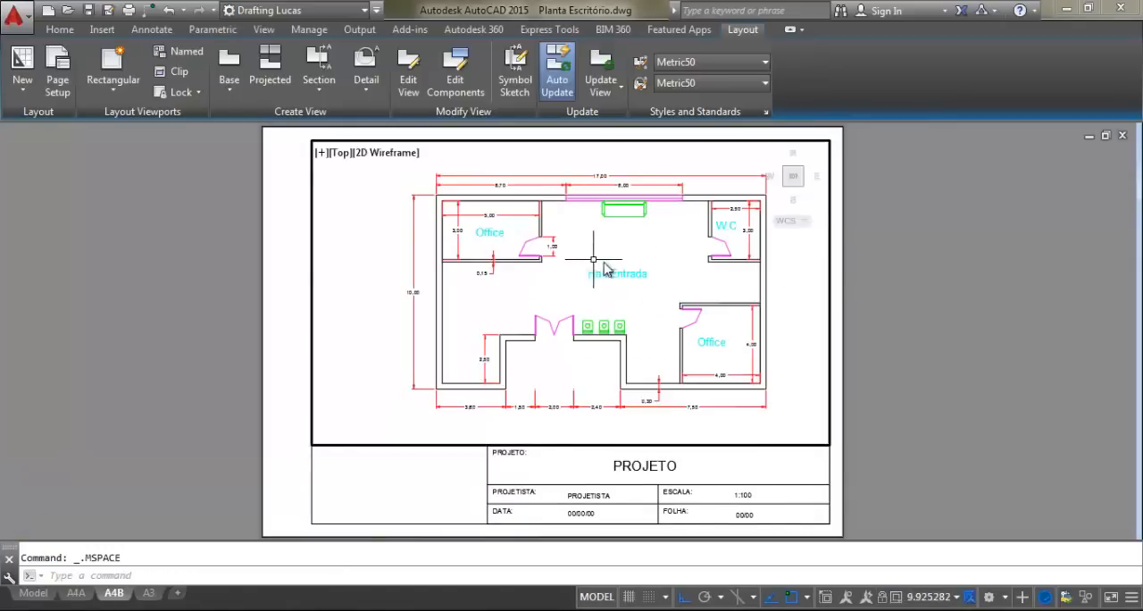
middle_click_drag(611, 289, 571, 314)
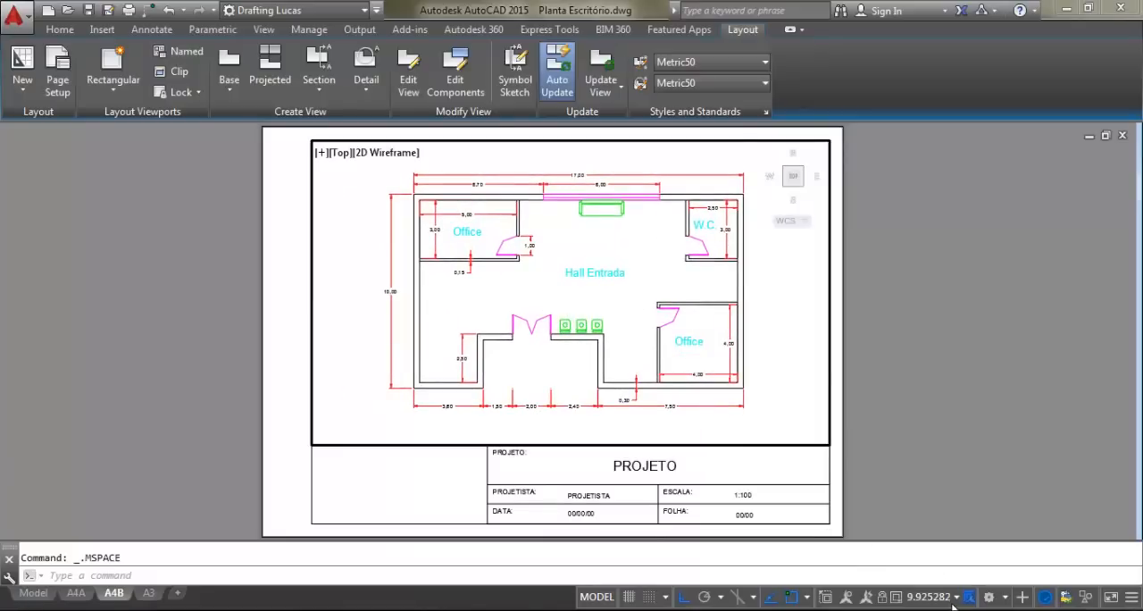
middle_click_drag(597, 286, 593, 288)
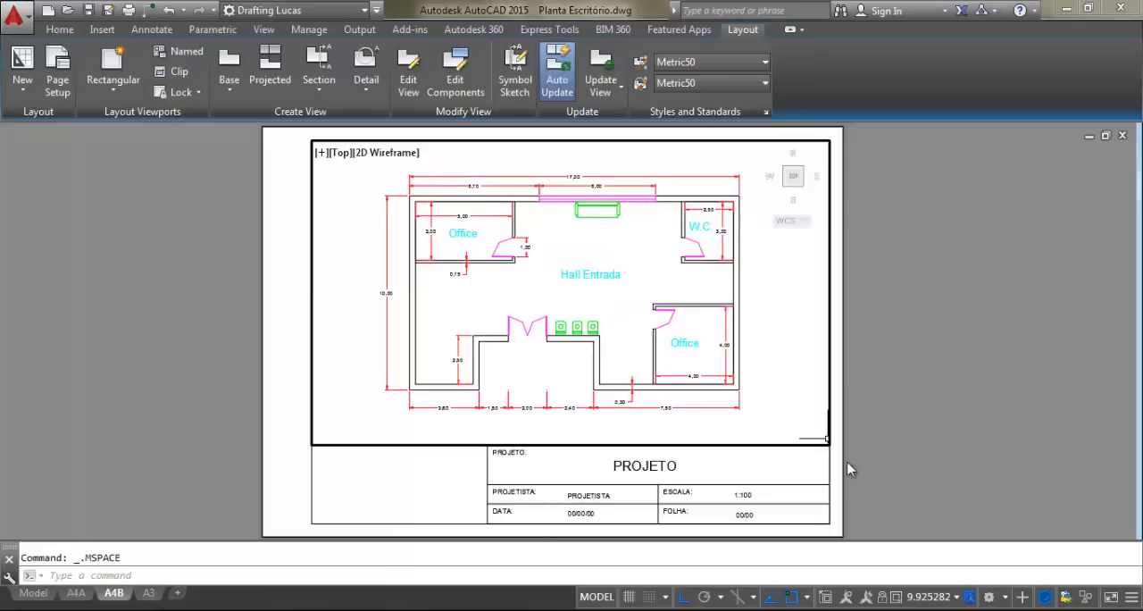
Restore the viewport to the 1:100 ARQ scale, lock it, and test the lock by panning inside it
left_click(955, 599)
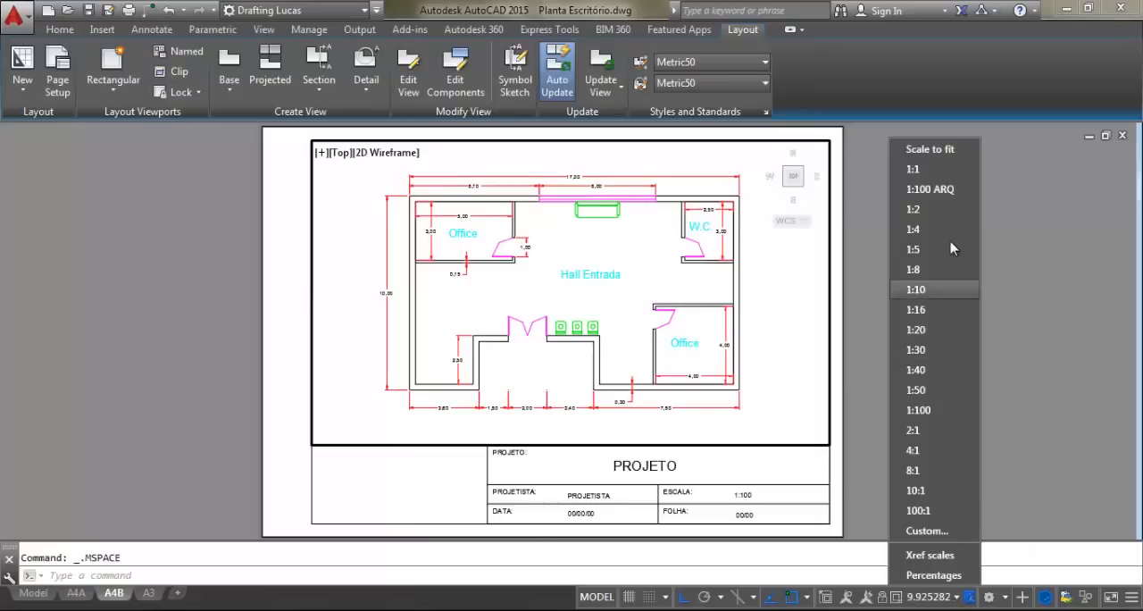
left_click(947, 195)
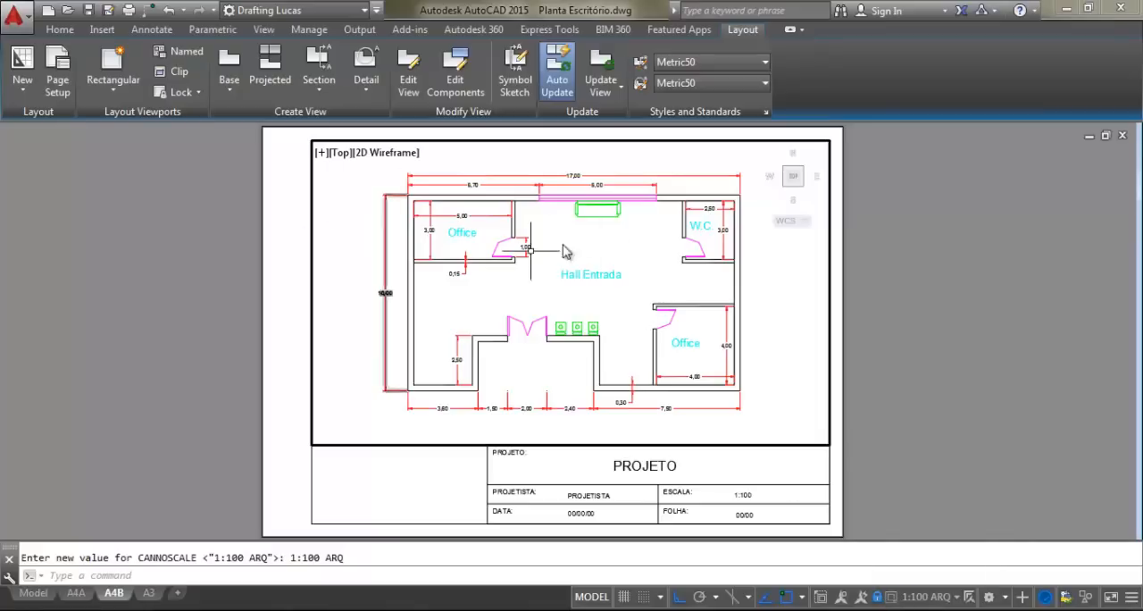
middle_click_drag(575, 283, 587, 273)
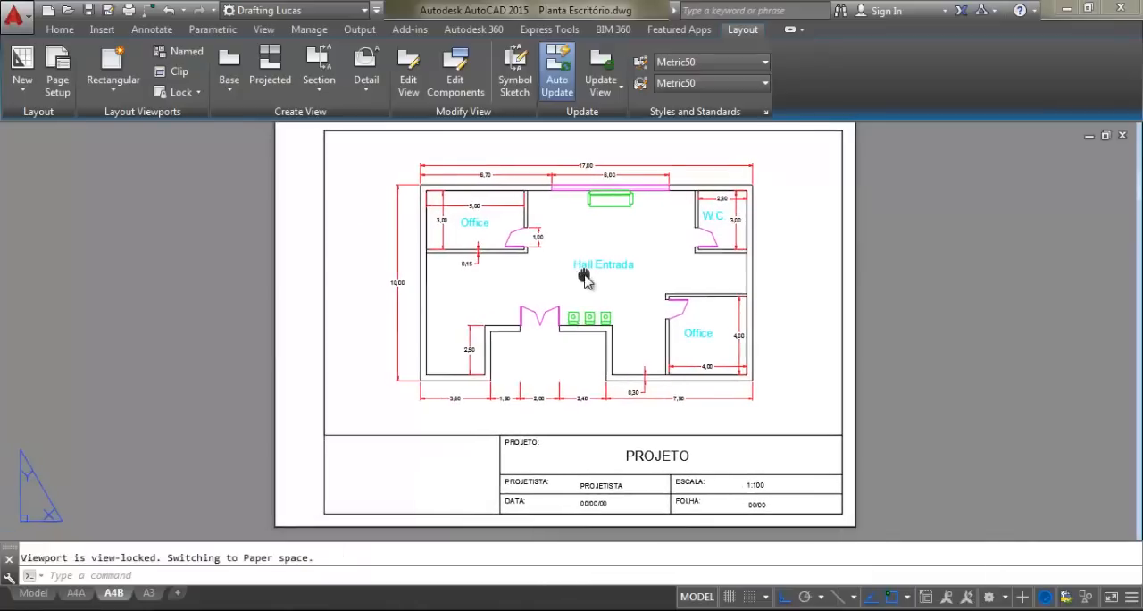
Test the viewport lock by panning and zooming over the floor plan inside the viewport, and return to paper space
left_click(639, 236)
left_click(638, 236)
middle_click_drag(630, 240, 604, 266)
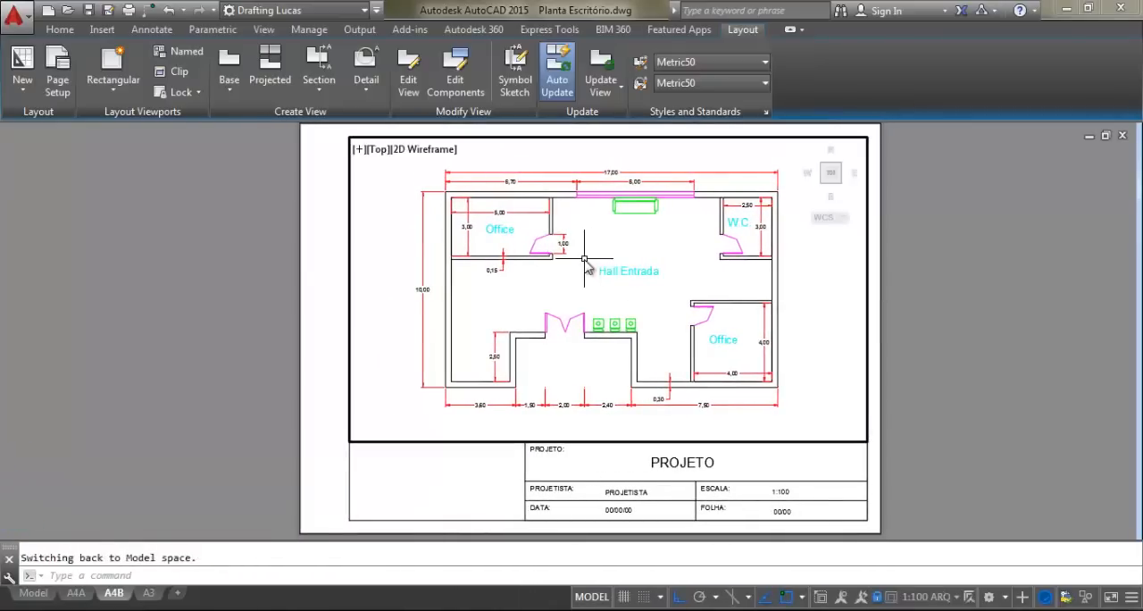
scroll(604, 268, "down", 3)
scroll(603, 266, "up", 2)
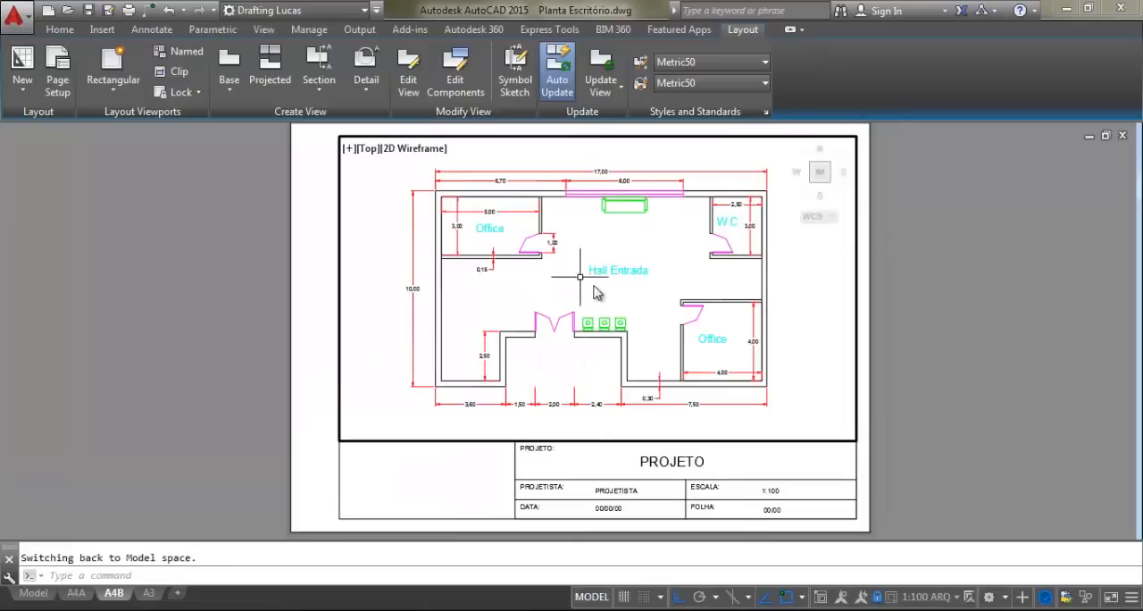
scroll(604, 295, "down", 2)
scroll(602, 295, "down", 3)
scroll(602, 290, "up", 3)
double_click(602, 288)
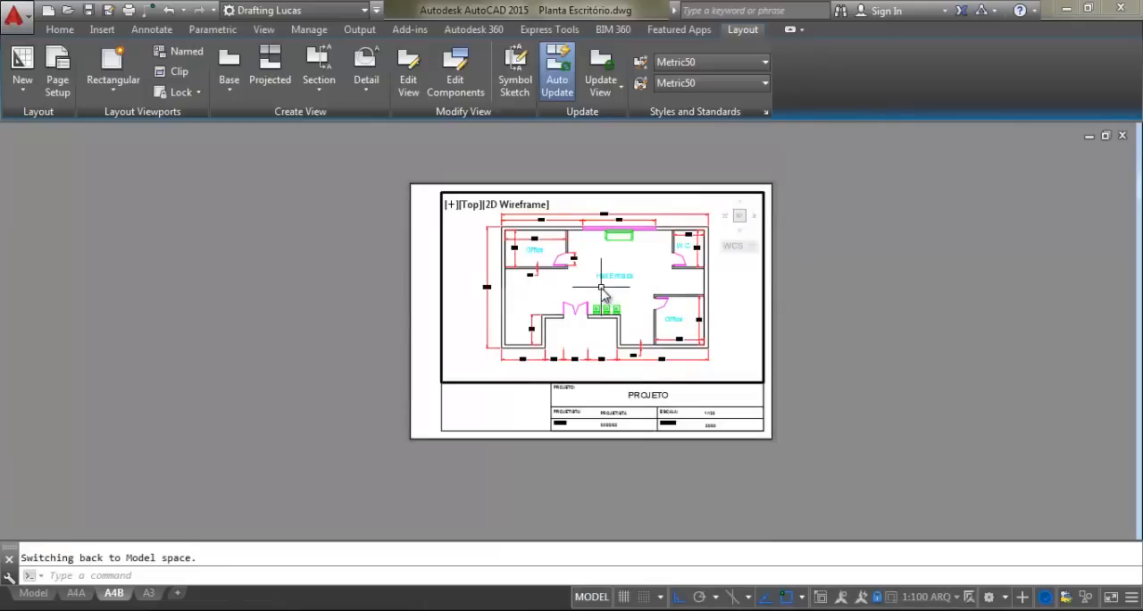
scroll(603, 293, "up", 2)
middle_click_drag(650, 281, 634, 281)
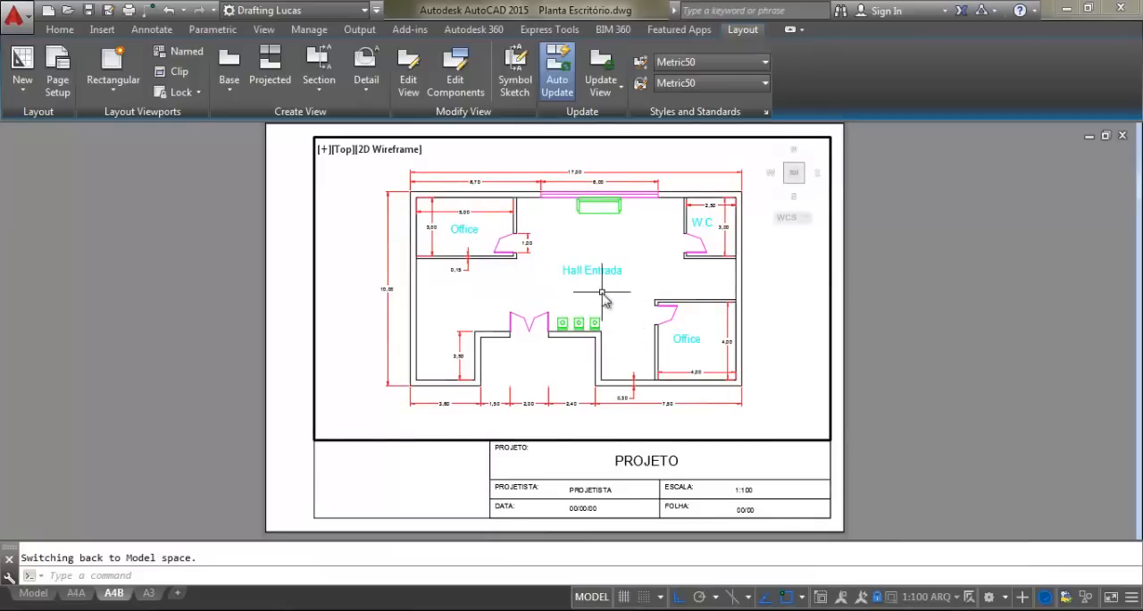
double_click(943, 273)
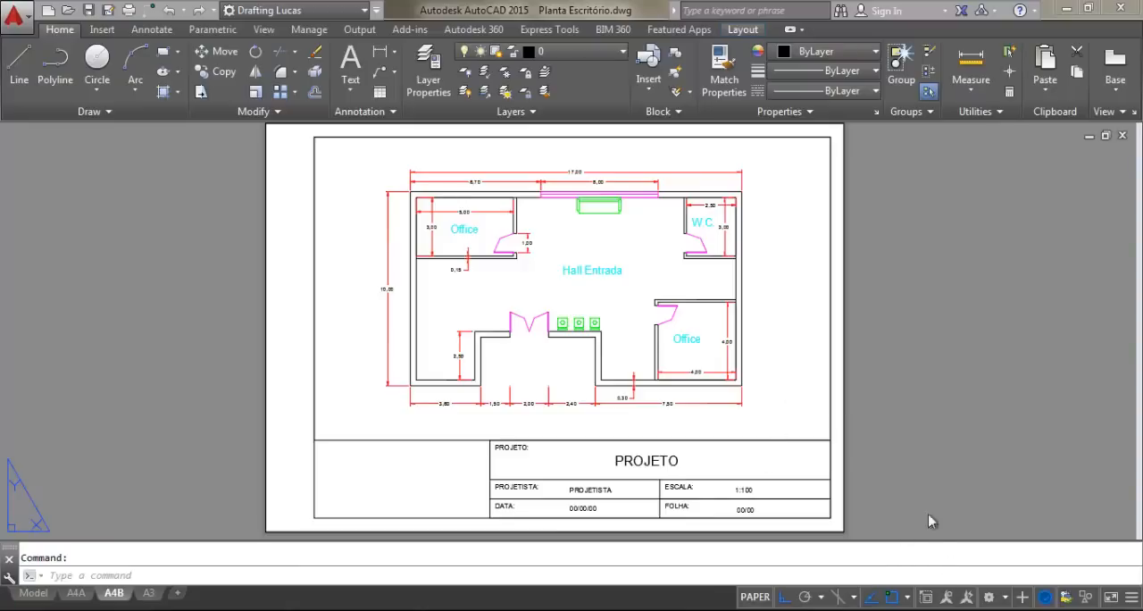
Reactivate the viewport, view its scale list with the lock released, and lock it again before returning to paper space
double_click(800, 404)
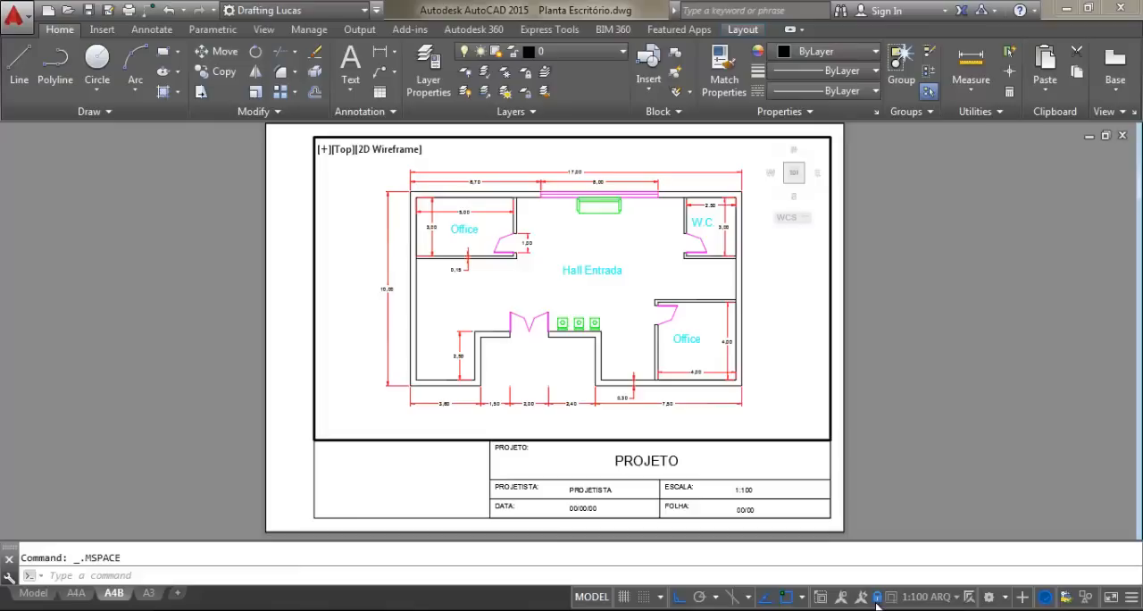
left_click(957, 599)
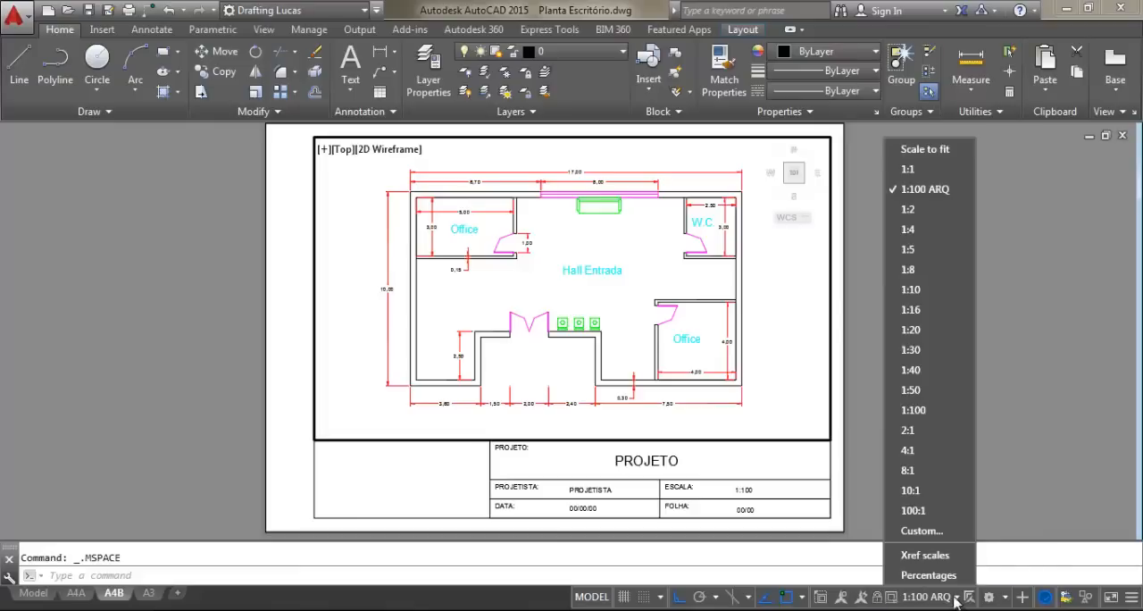
left_click(875, 385)
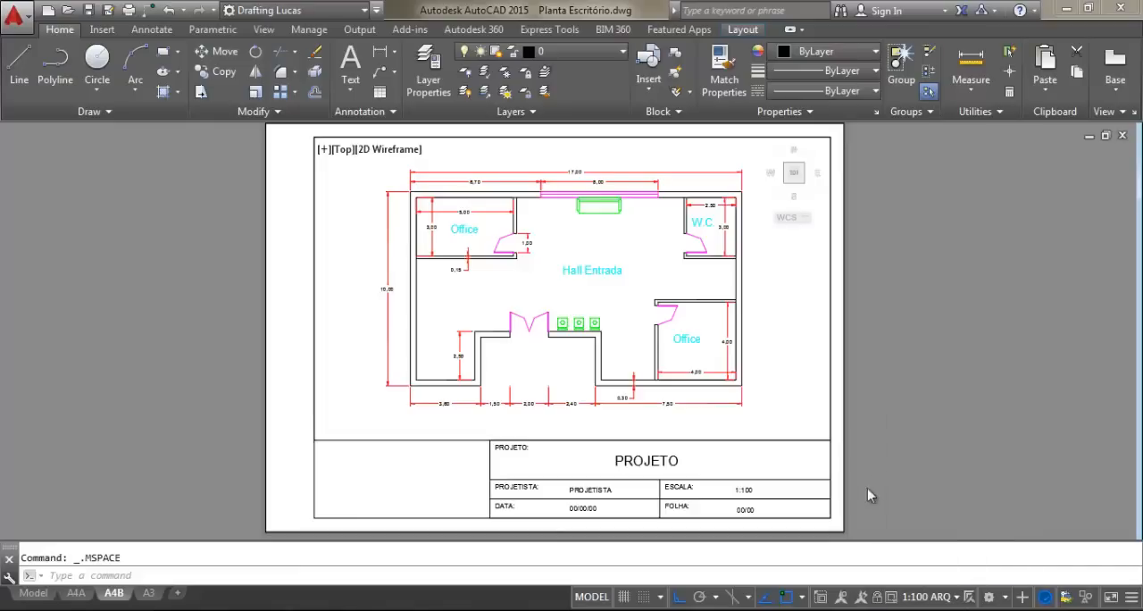
left_click(879, 598)
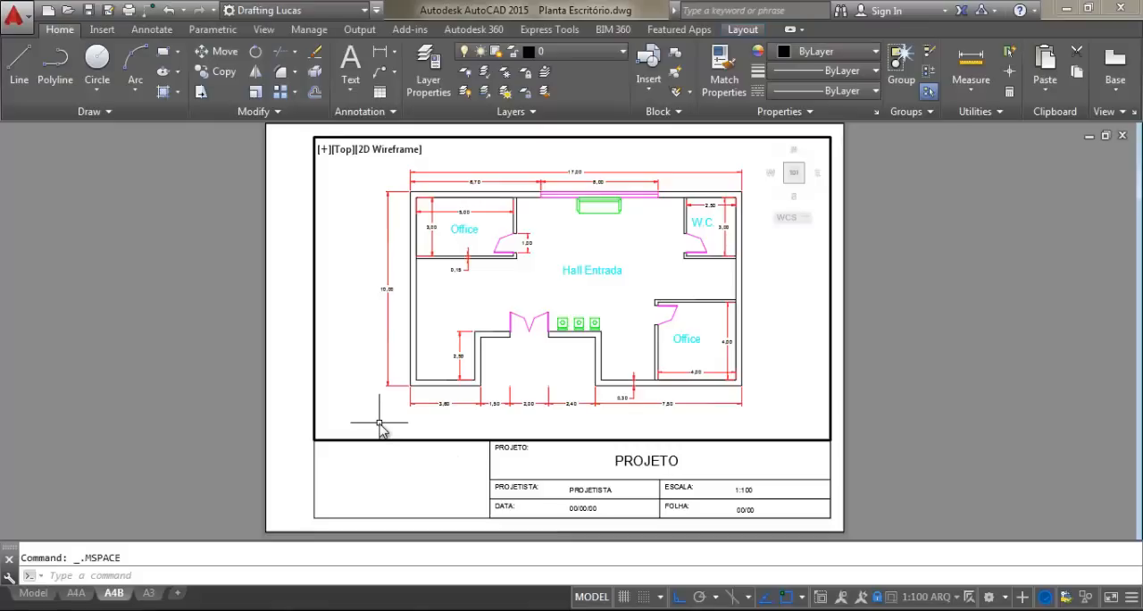
double_click(416, 464)
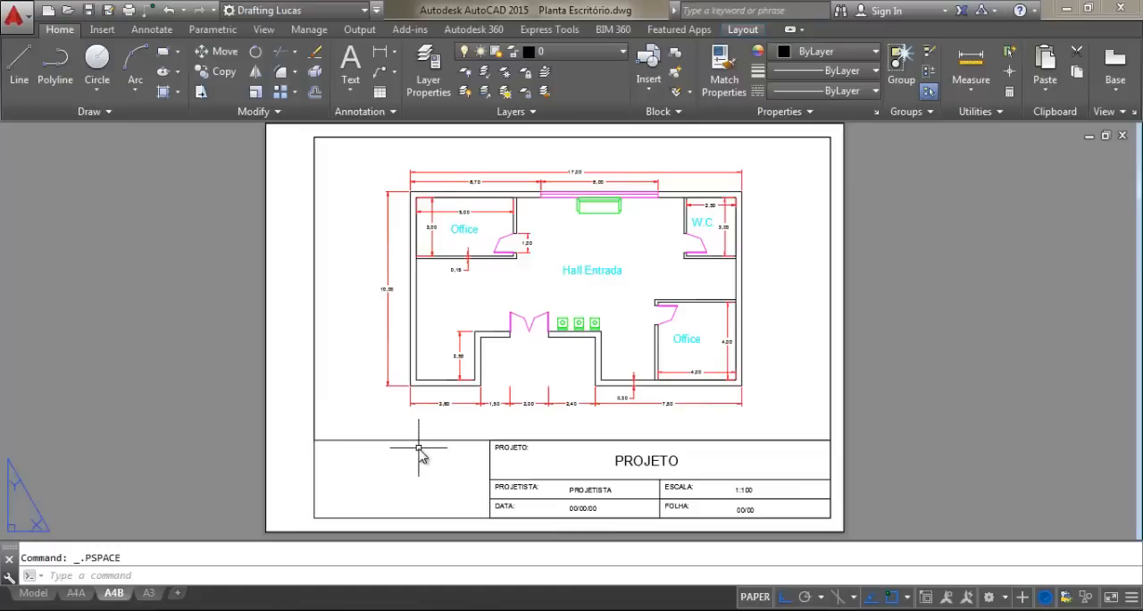
Create a new layer named impressão and set its colour to blue
left_click(427, 84)
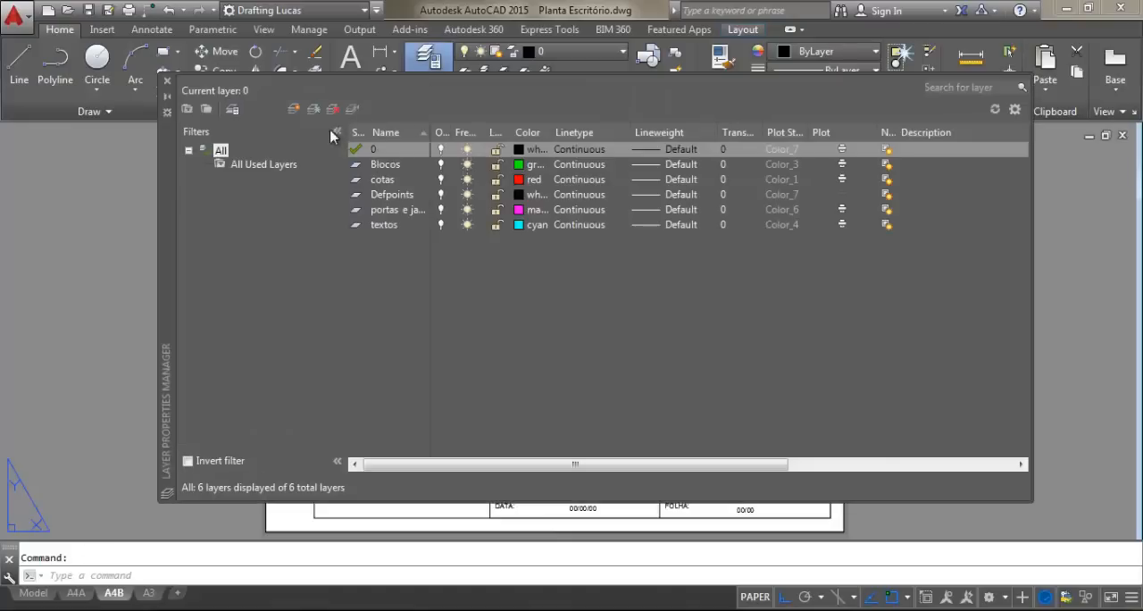
left_click(300, 111)
type("impressão")
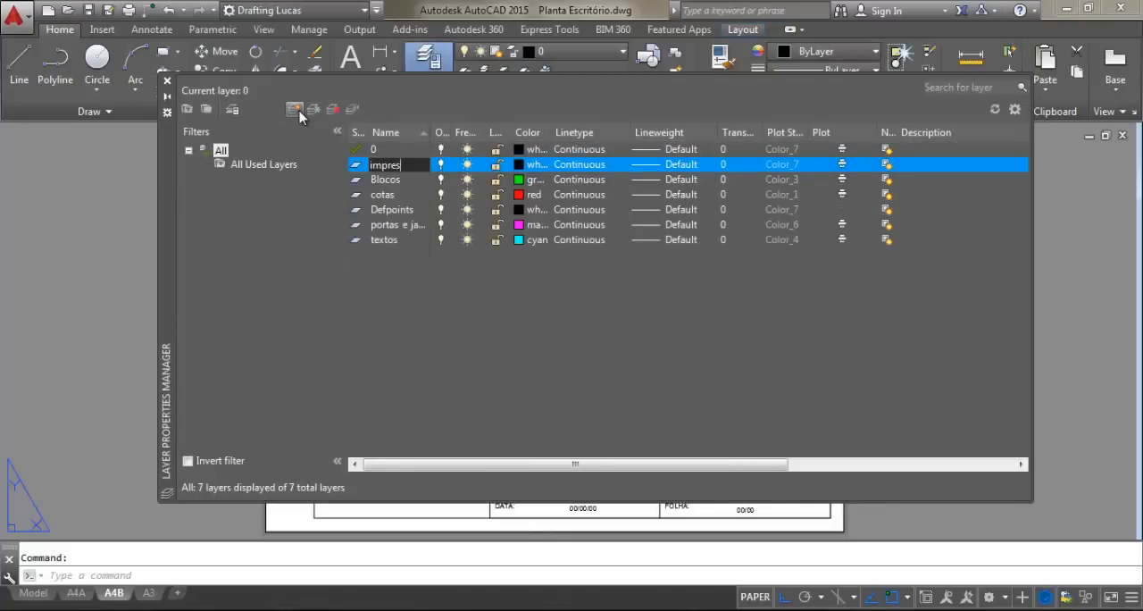
left_click(534, 167)
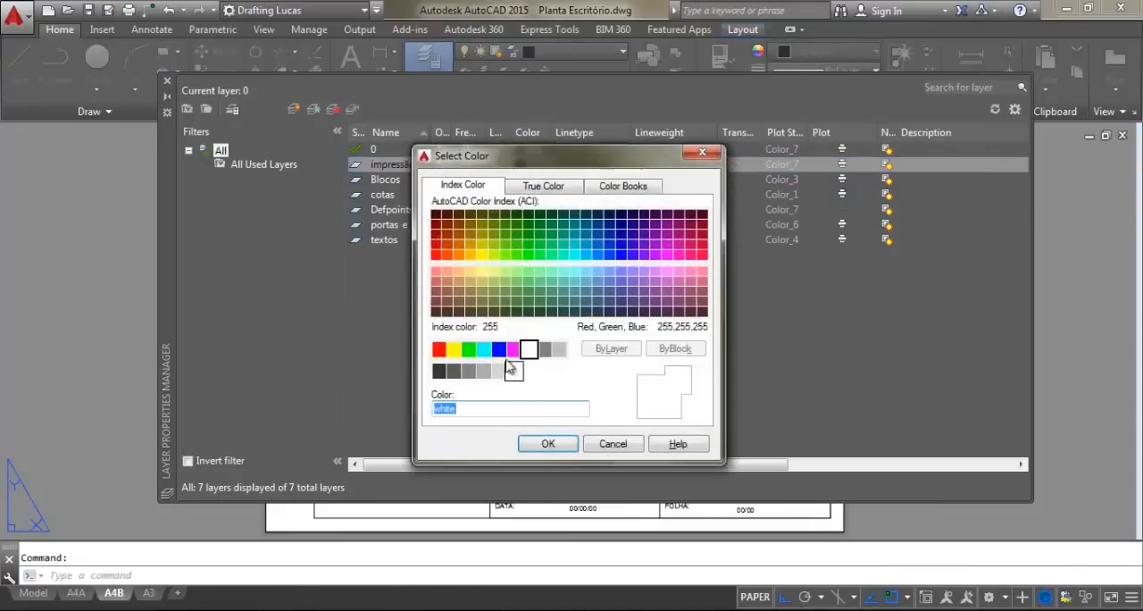
left_click(498, 349)
left_click(549, 443)
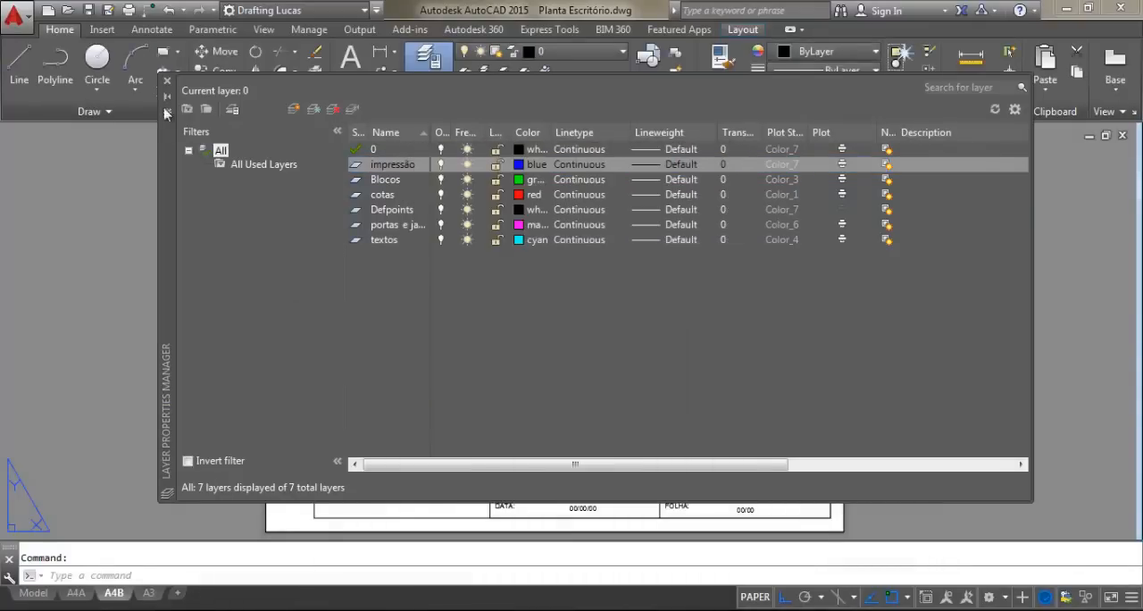
left_click(167, 82)
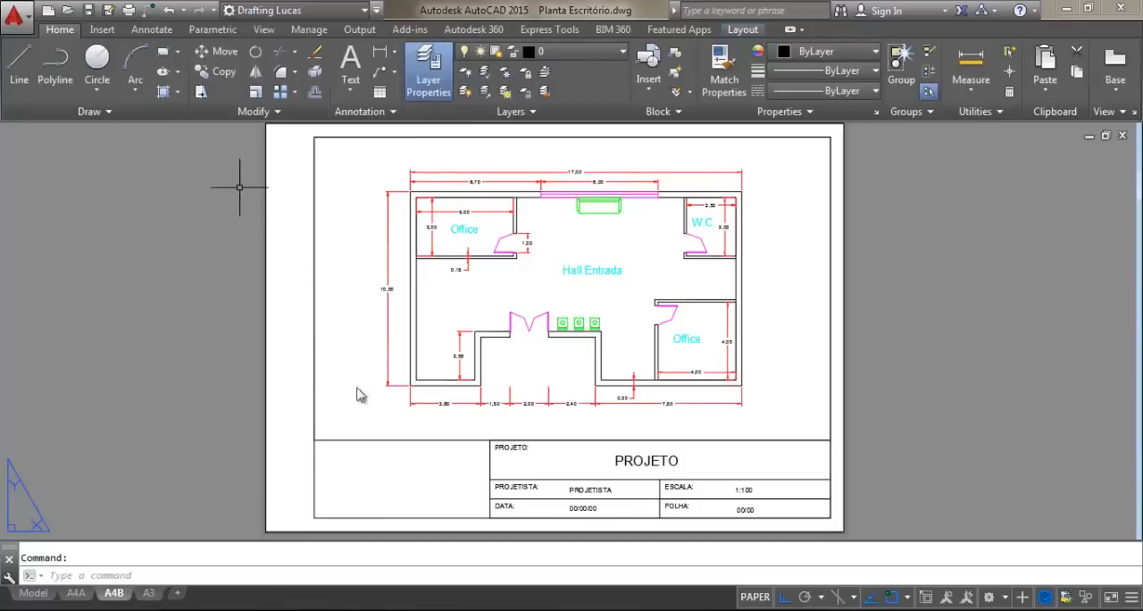
Move the viewport frame around the floor plan to the impressão layer
left_click(421, 439)
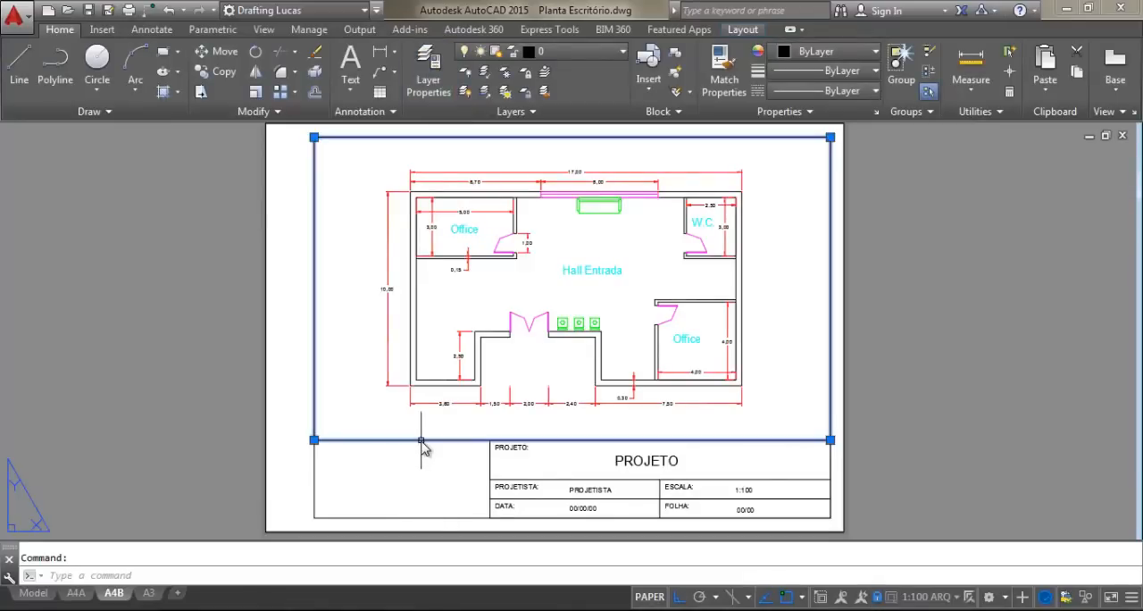
left_click(569, 56)
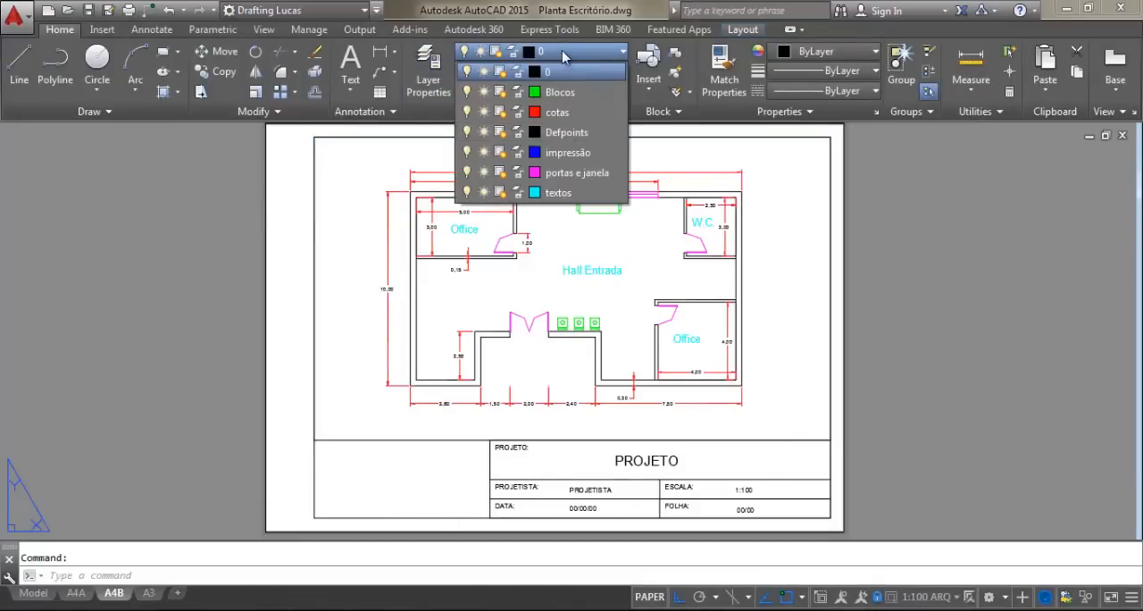
left_click(568, 153)
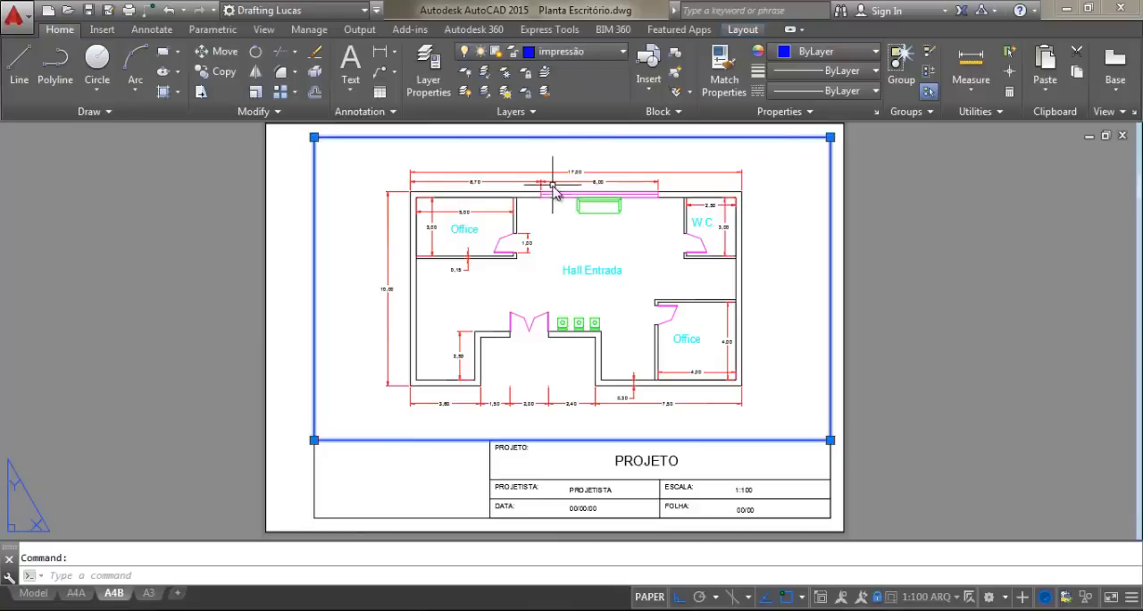
key("Escape")
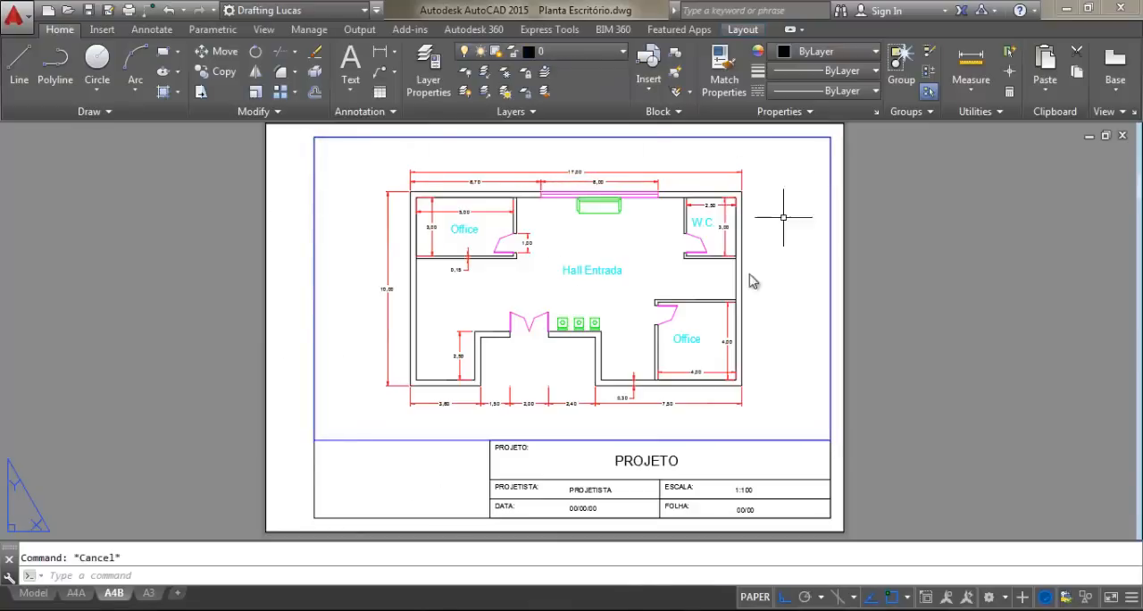
Preview the A4B layout's plot to check how the viewport frame prints, and leave without plotting
middle_click_drag(584, 367, 595, 380)
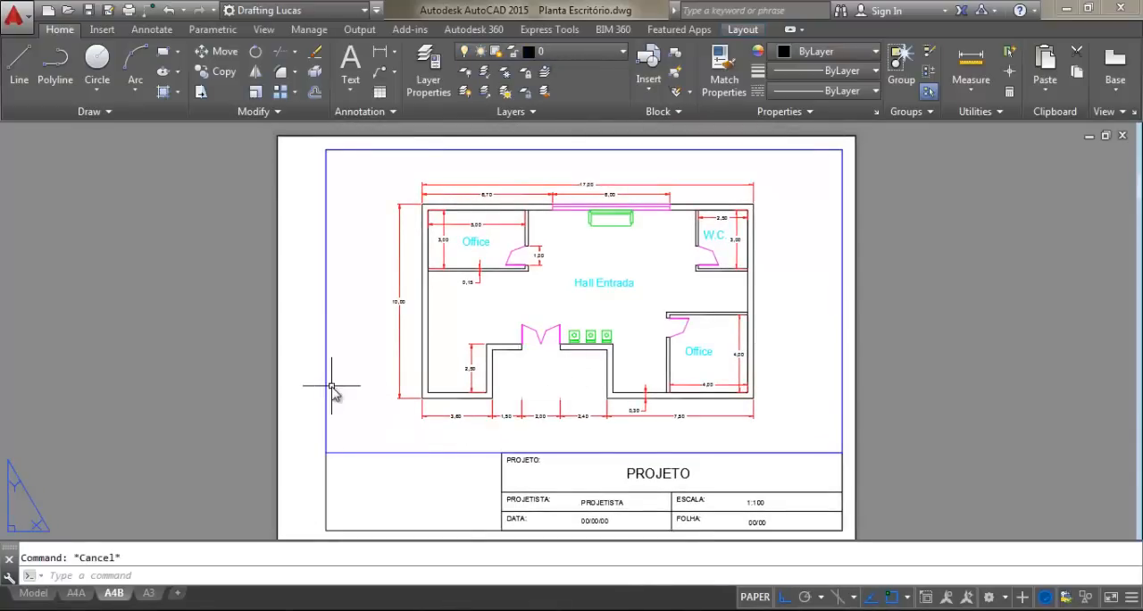
middle_click_drag(422, 377, 434, 381)
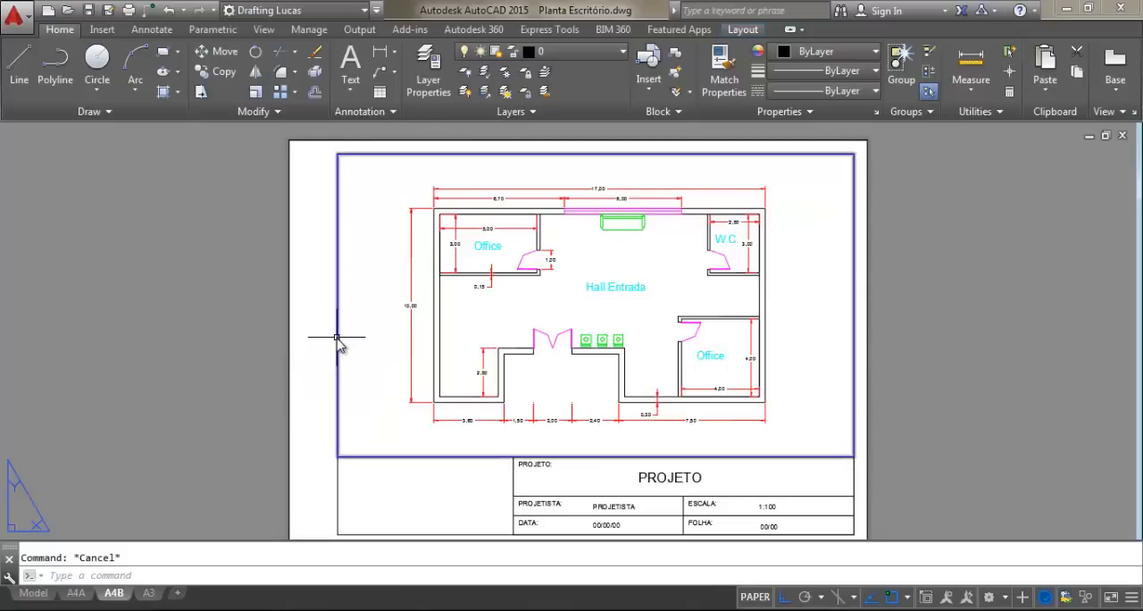
mouse_move(336, 337)
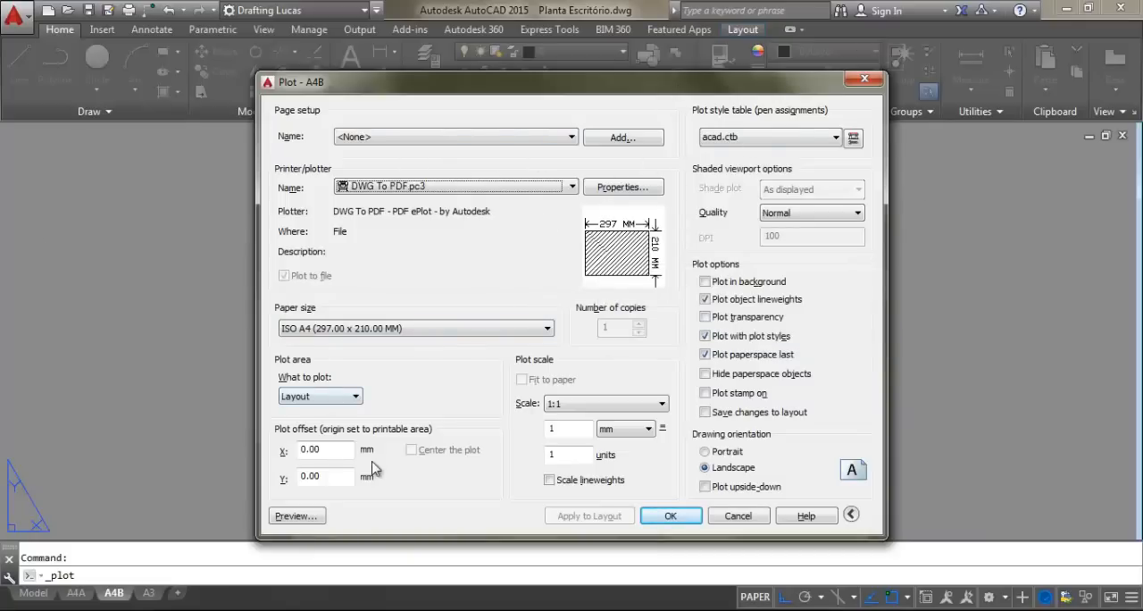
left_click(302, 517)
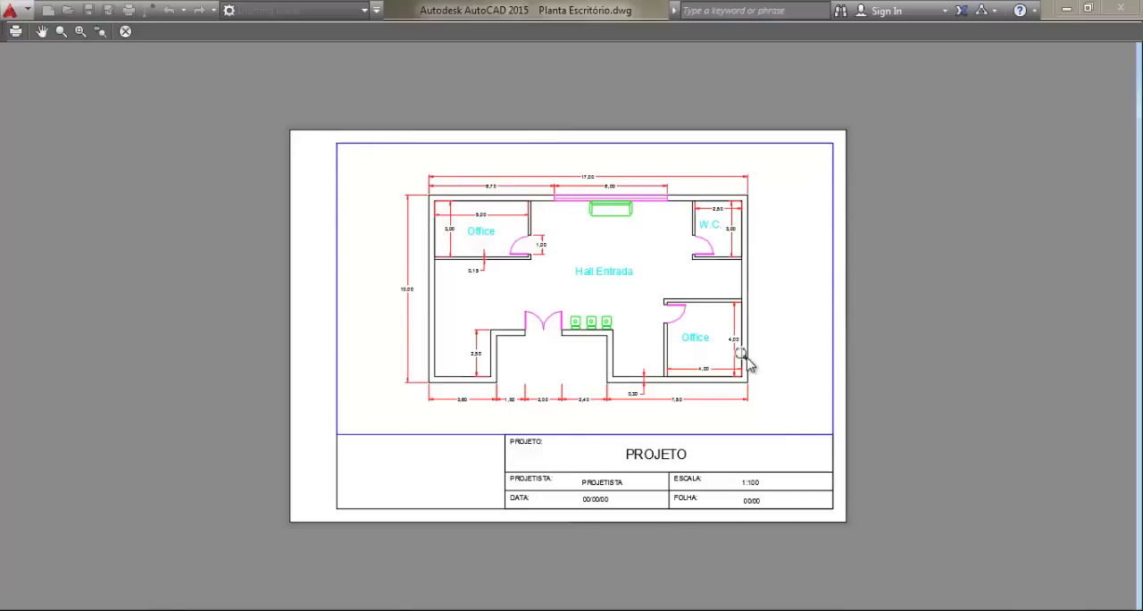
key("Escape")
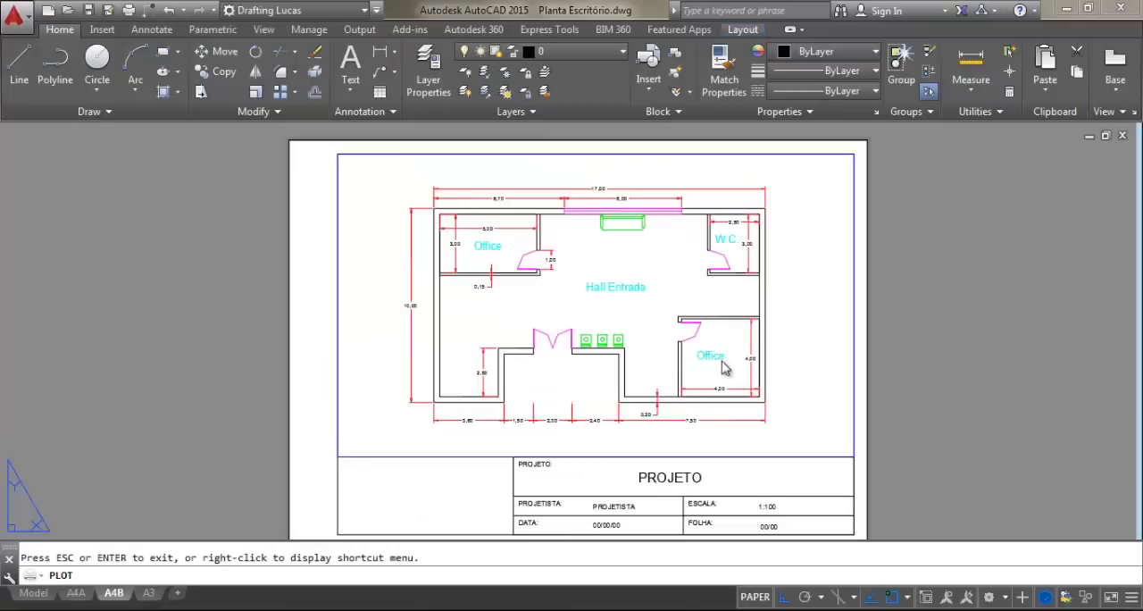
key("Escape")
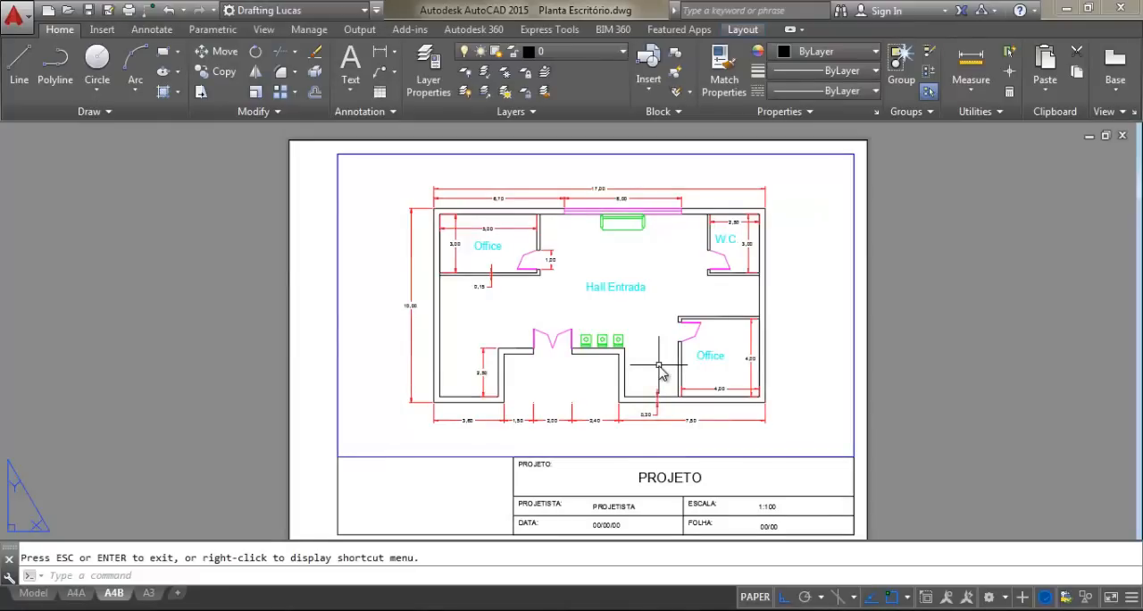
Turn off plotting for the impressão layer in the layer properties
left_click(426, 79)
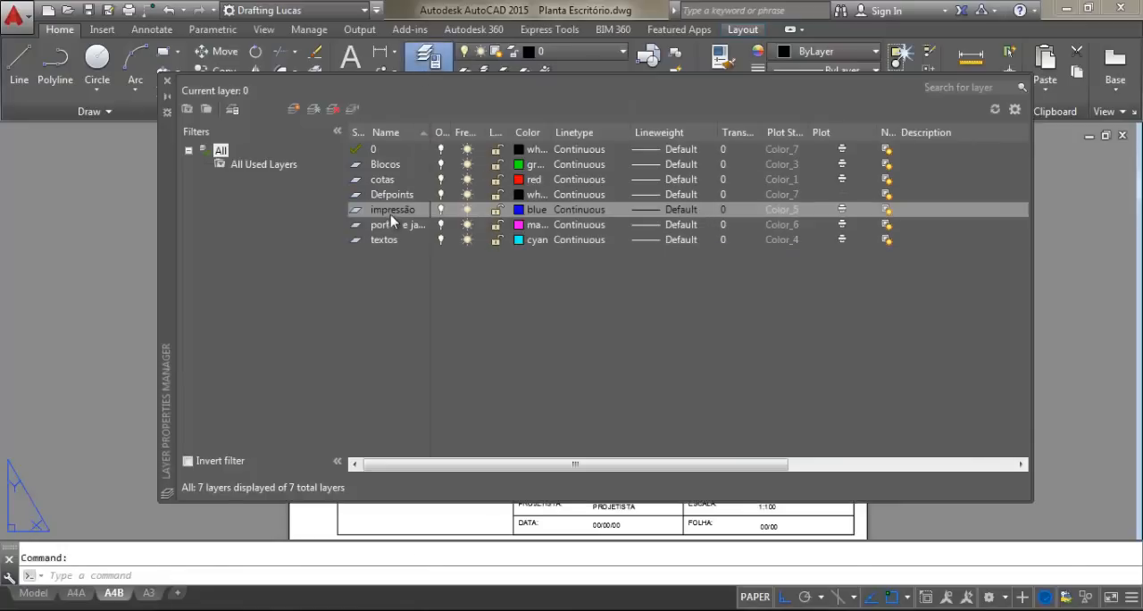
left_click(391, 212)
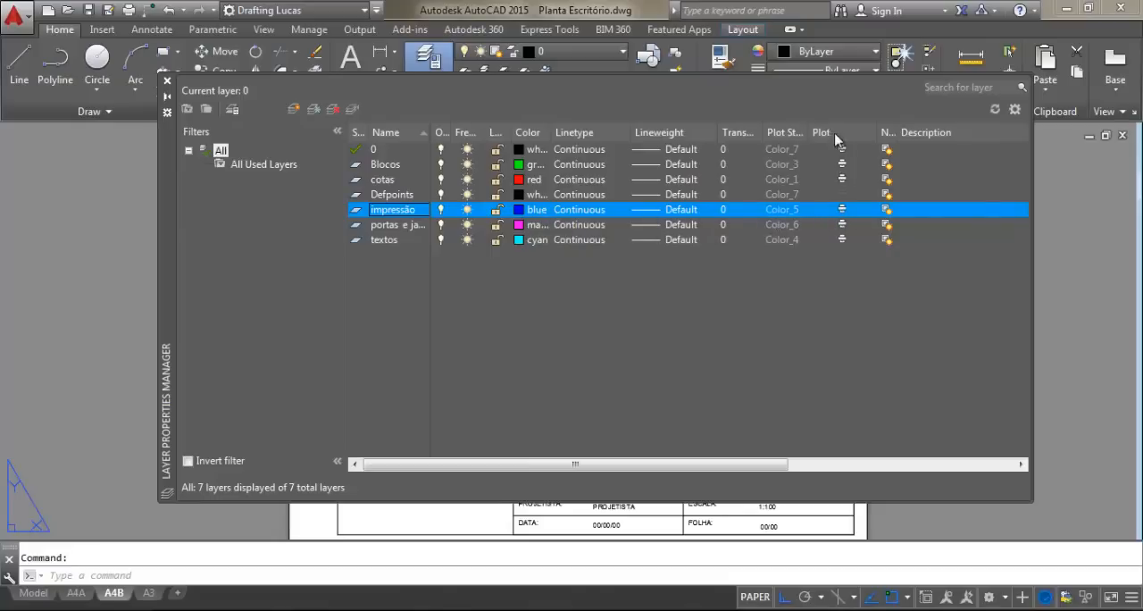
left_click(843, 211)
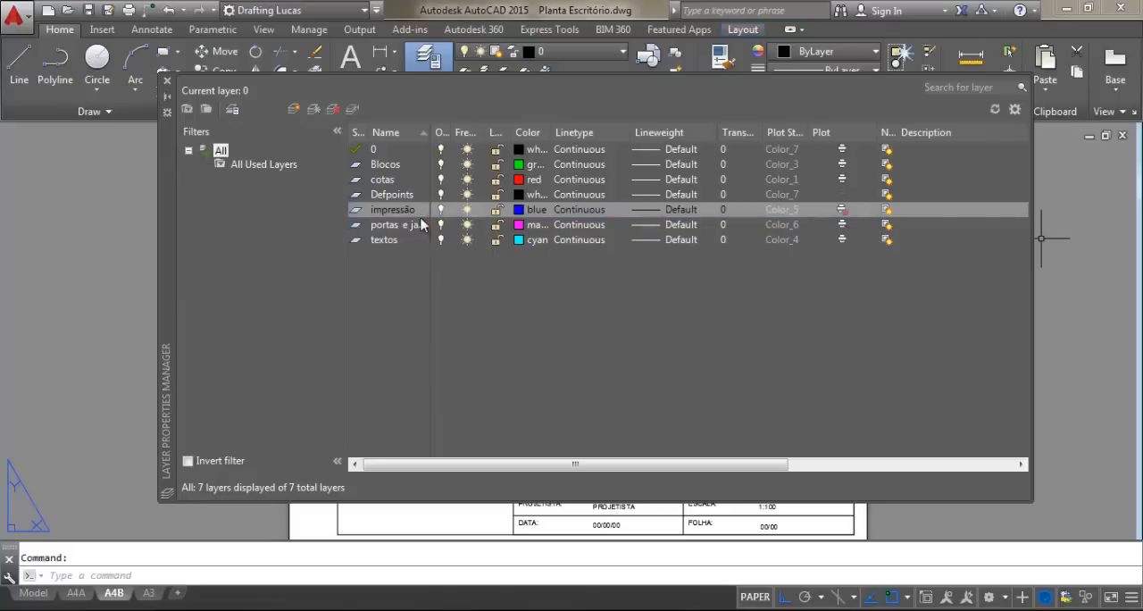
left_click(169, 83)
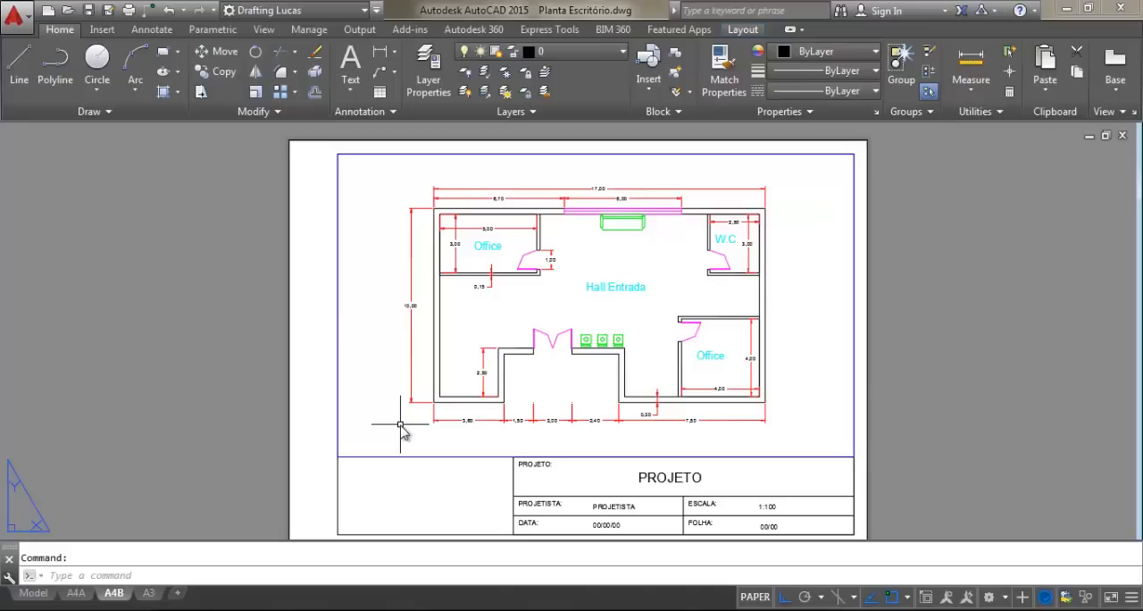
Preview the A4B plot again and examine the whole sheet for the viewport frame
key("ctrl+p")
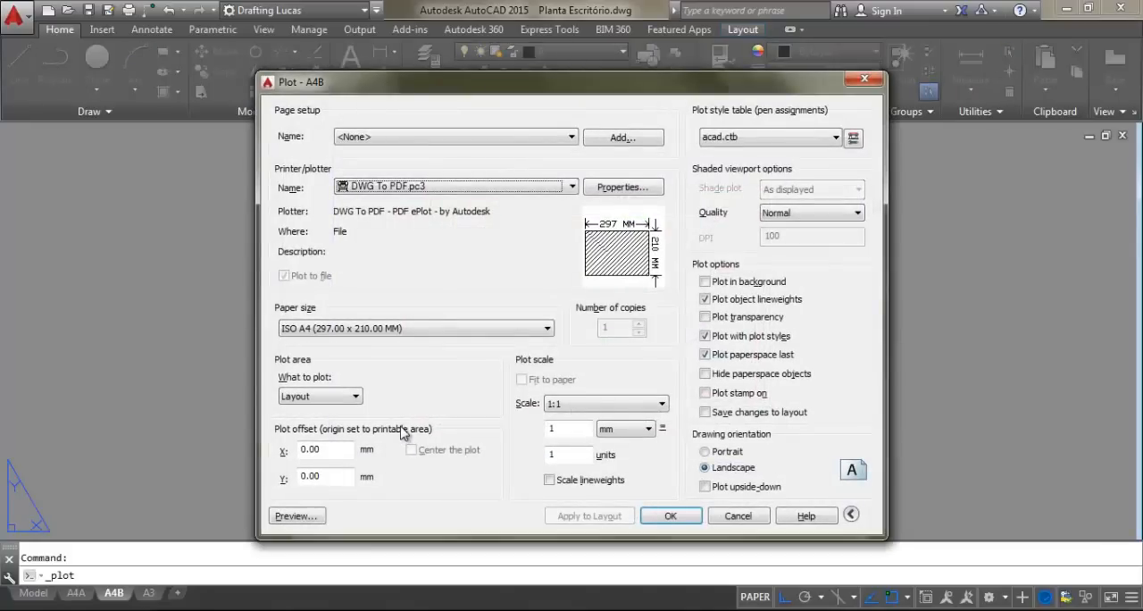
left_click(315, 517)
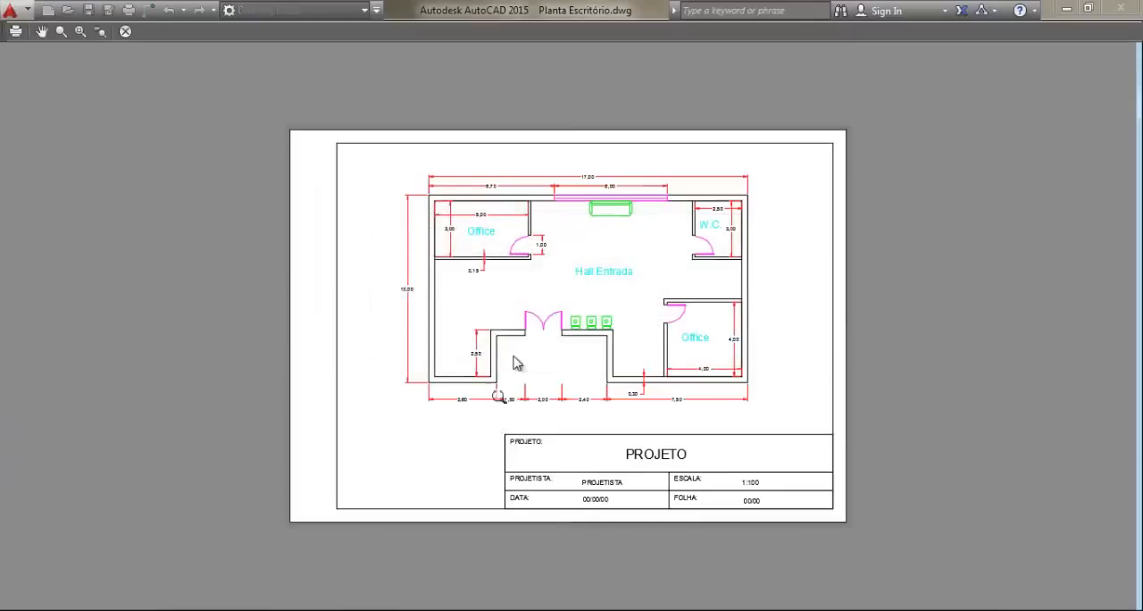
scroll(617, 320, "up", 2)
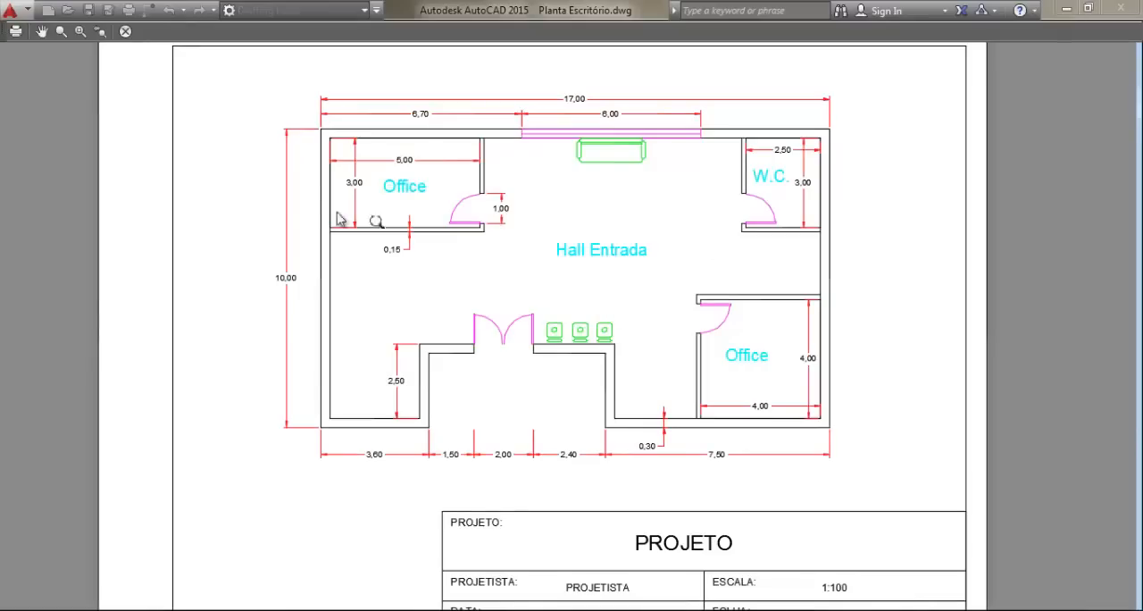
scroll(286, 186, "down", 2)
middle_click_drag(413, 249, 430, 266)
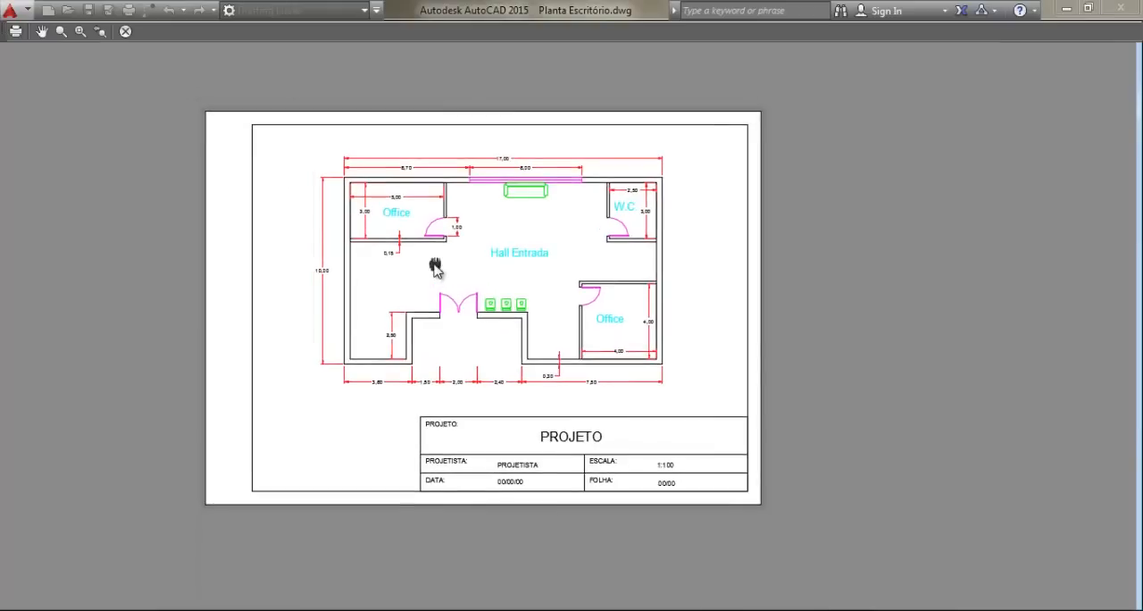
left_click_drag(398, 218, 429, 237)
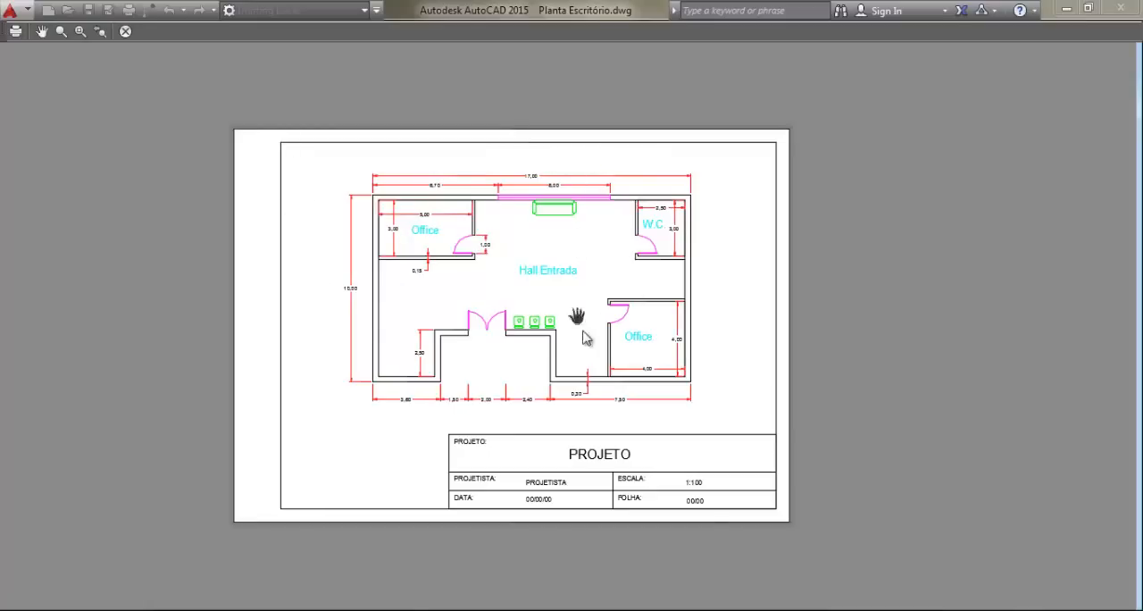
left_click_drag(639, 320, 677, 334)
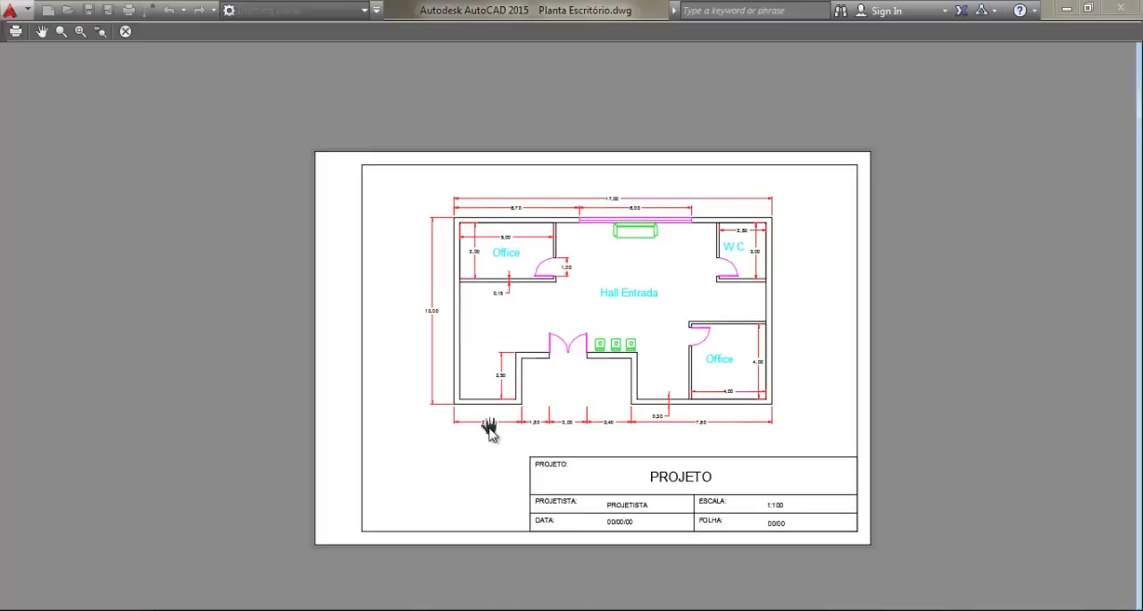
Leave the preview and plot the A4B layout with DWG To PDF.pc3, saving it to the desktop as Planta Escritório-A4B.pdf
key("Escape")
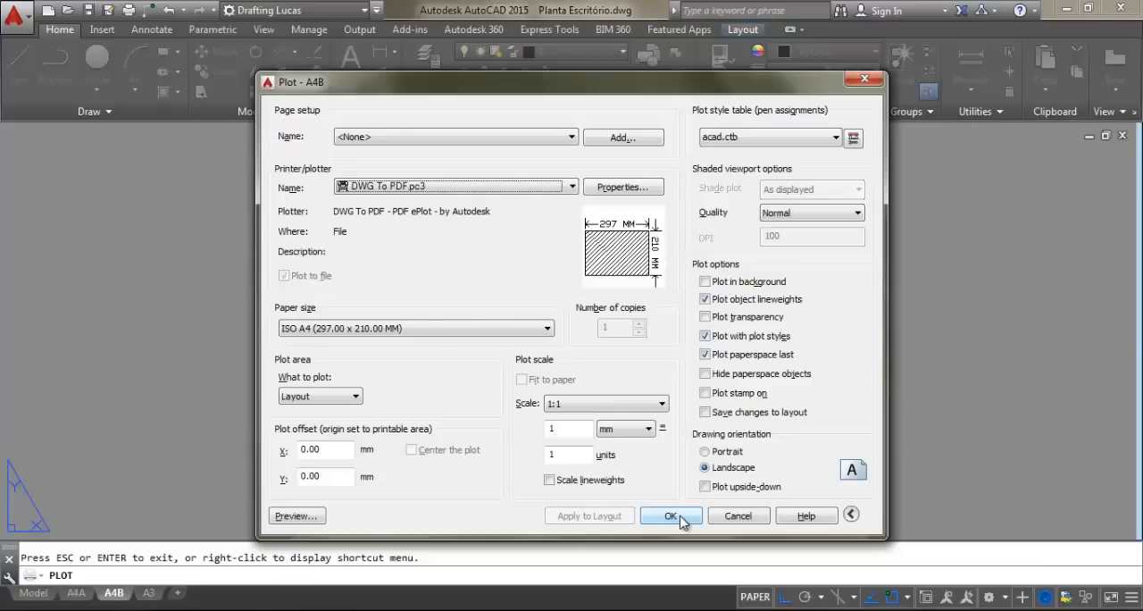
left_click(449, 189)
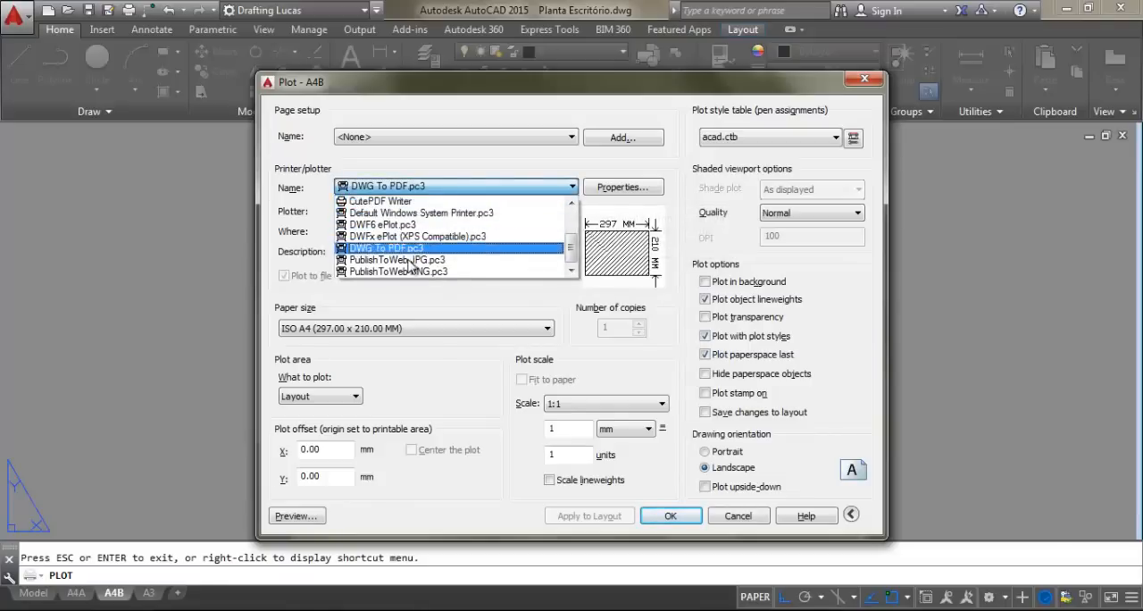
left_click(437, 188)
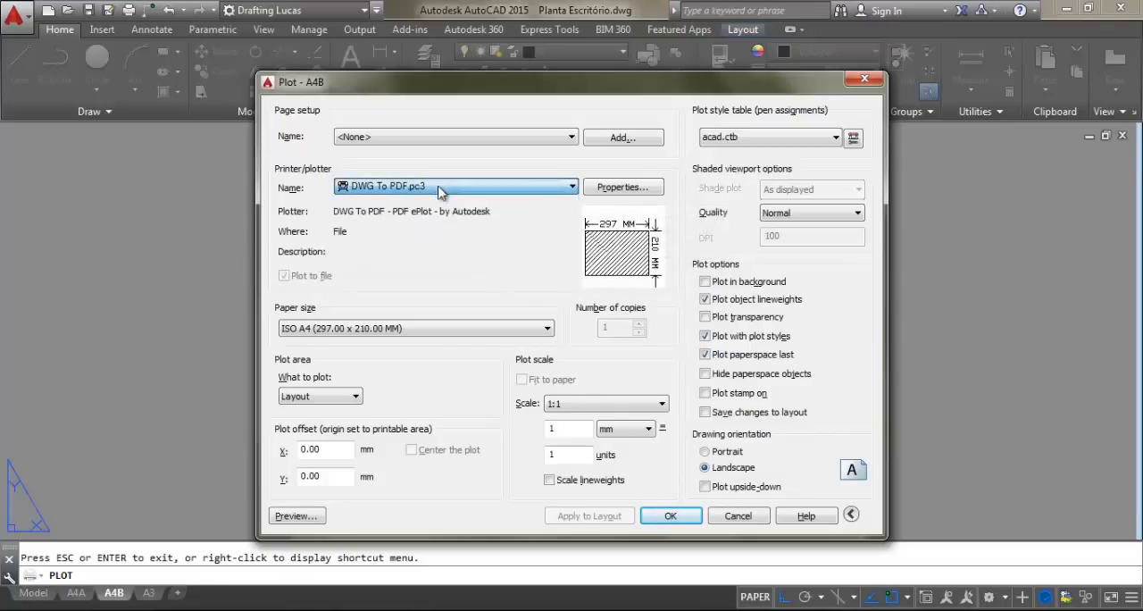
left_click(679, 519)
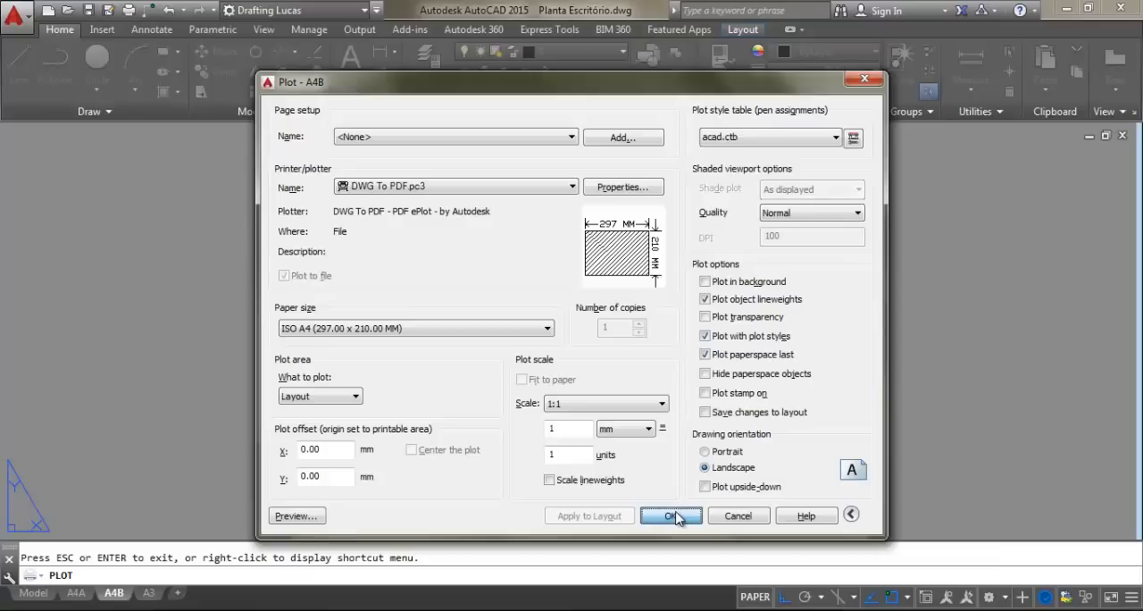
left_click(670, 515)
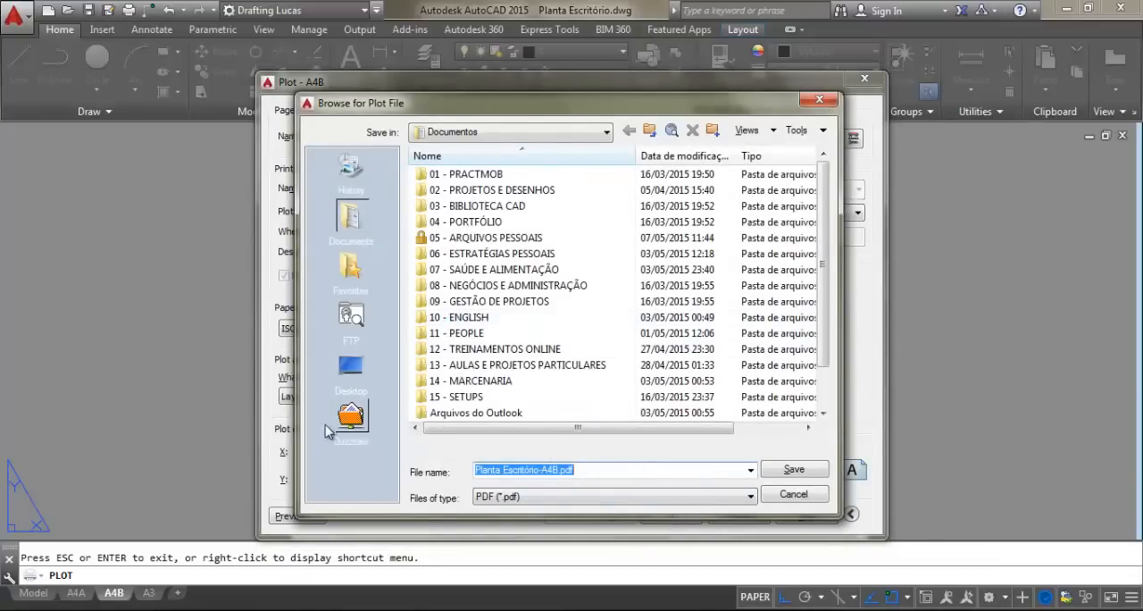
left_click(361, 370)
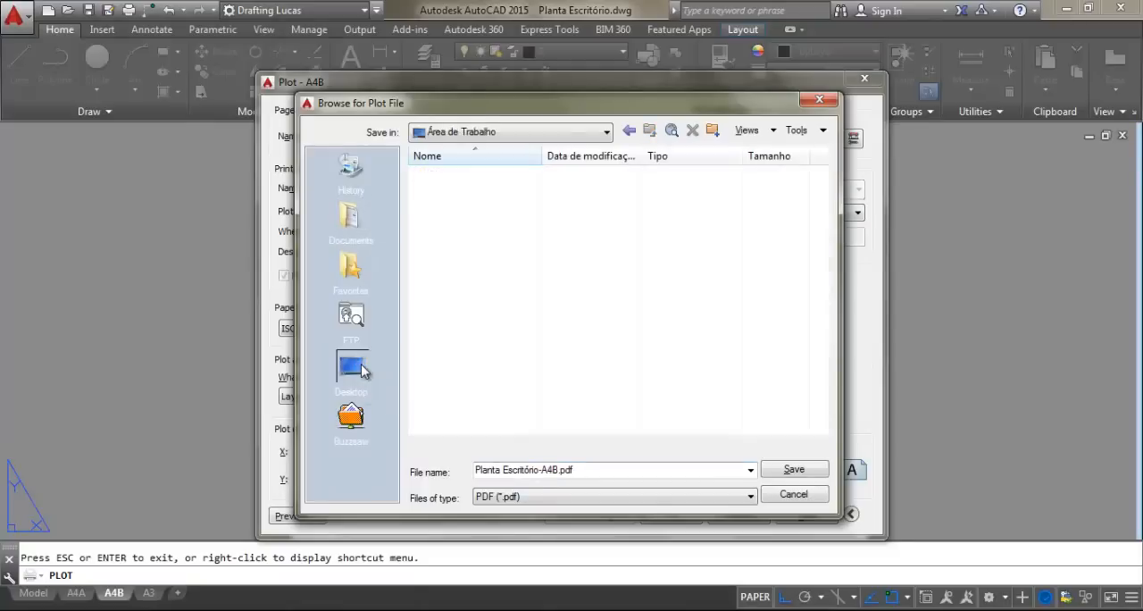
left_click(594, 469)
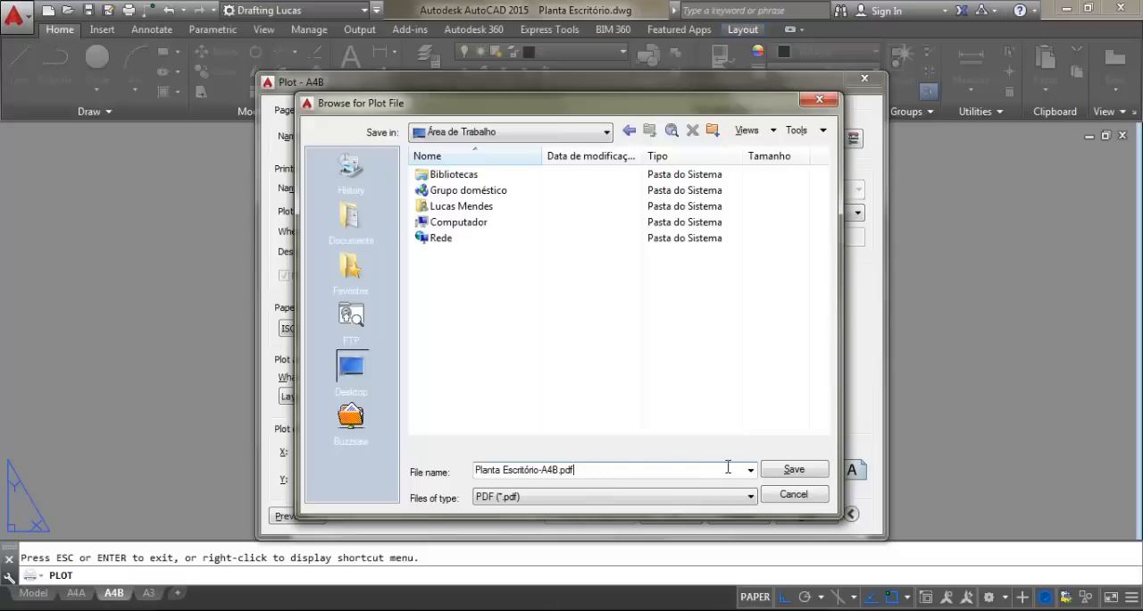
left_click(801, 474)
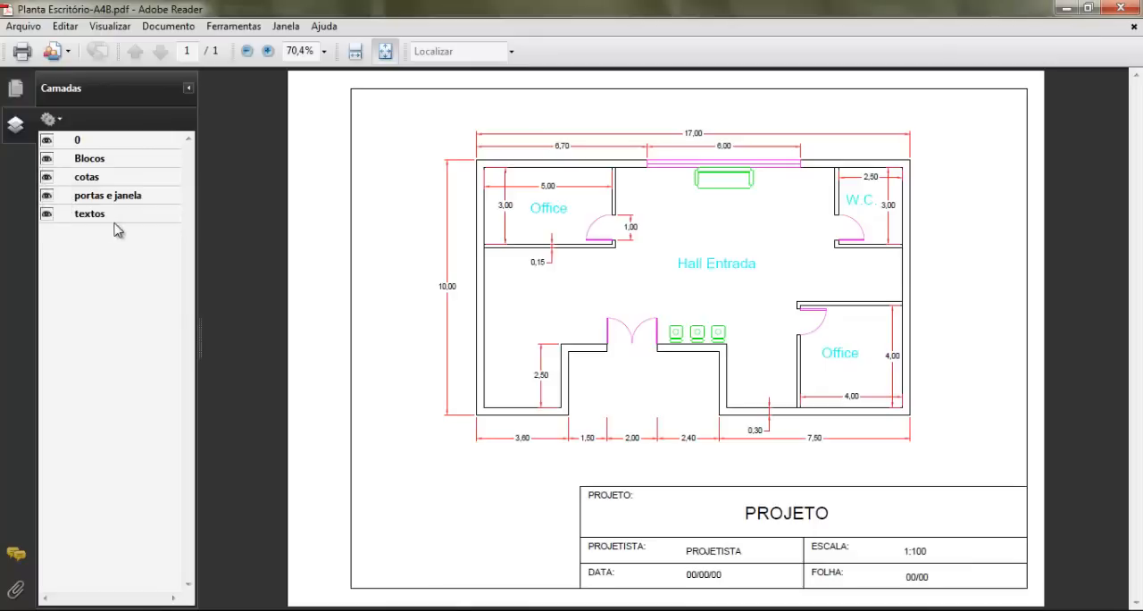
Check the PDF in Adobe Reader by hiding and reshowing its Blocos, cotas, portas e janela and textos layers, and return to AutoCAD
left_click(46, 159)
left_click(46, 177)
left_click(46, 195)
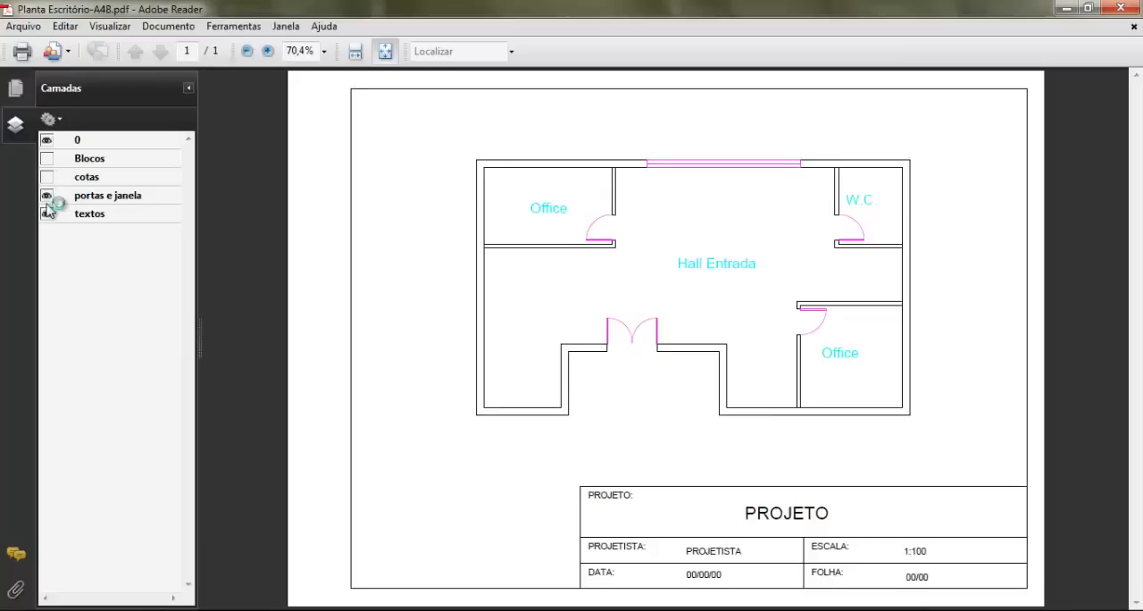
left_click(47, 214)
left_click(47, 195)
left_click(47, 213)
left_click(47, 177)
left_click(47, 158)
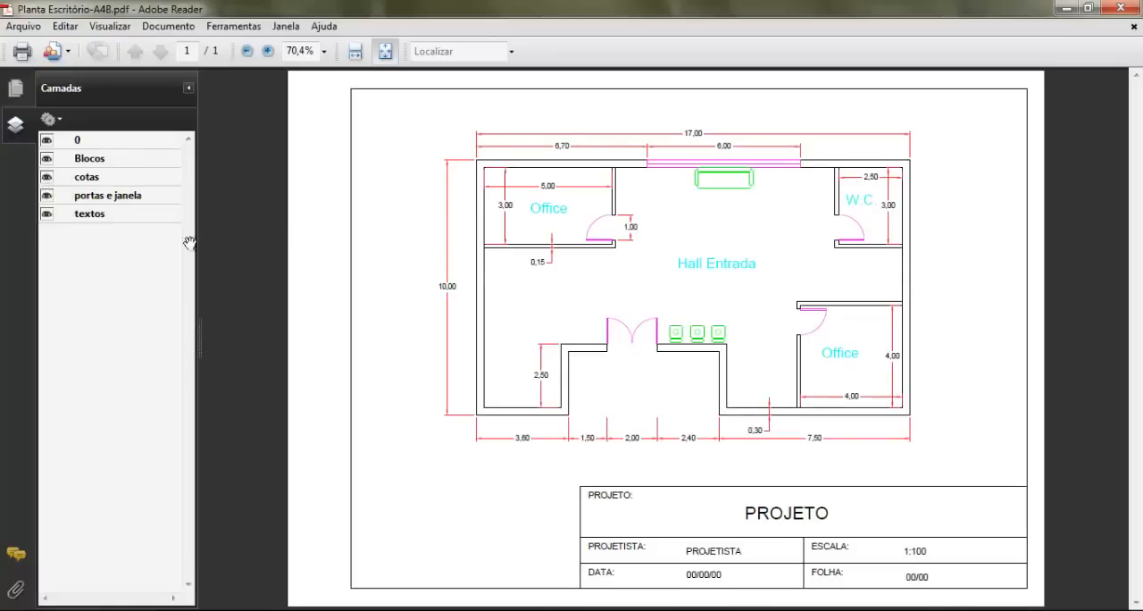
left_click(1118, 11)
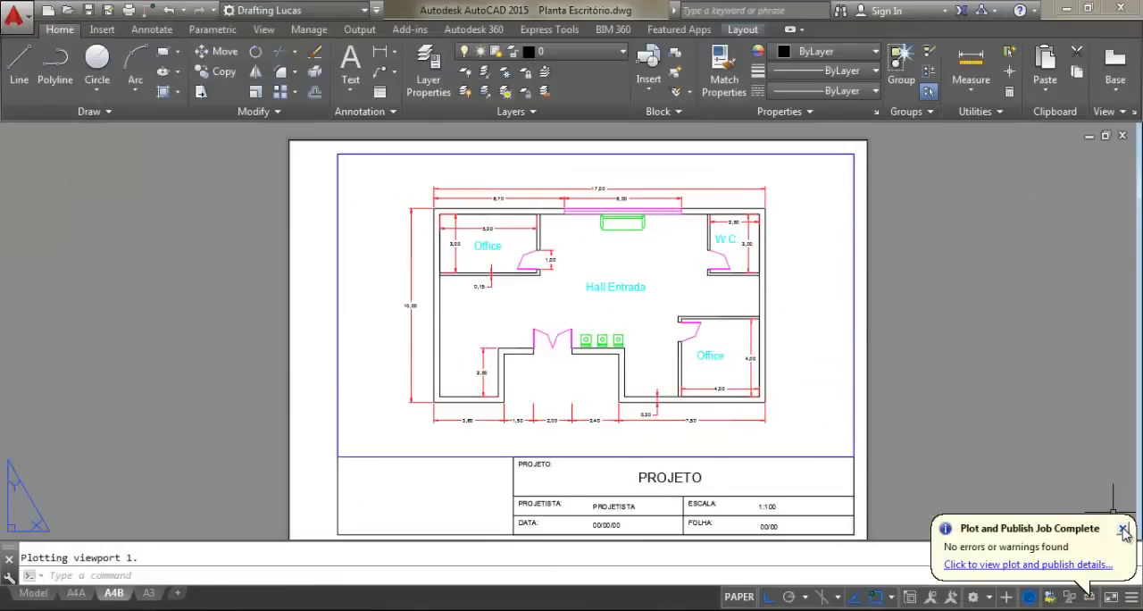
left_click(1123, 531)
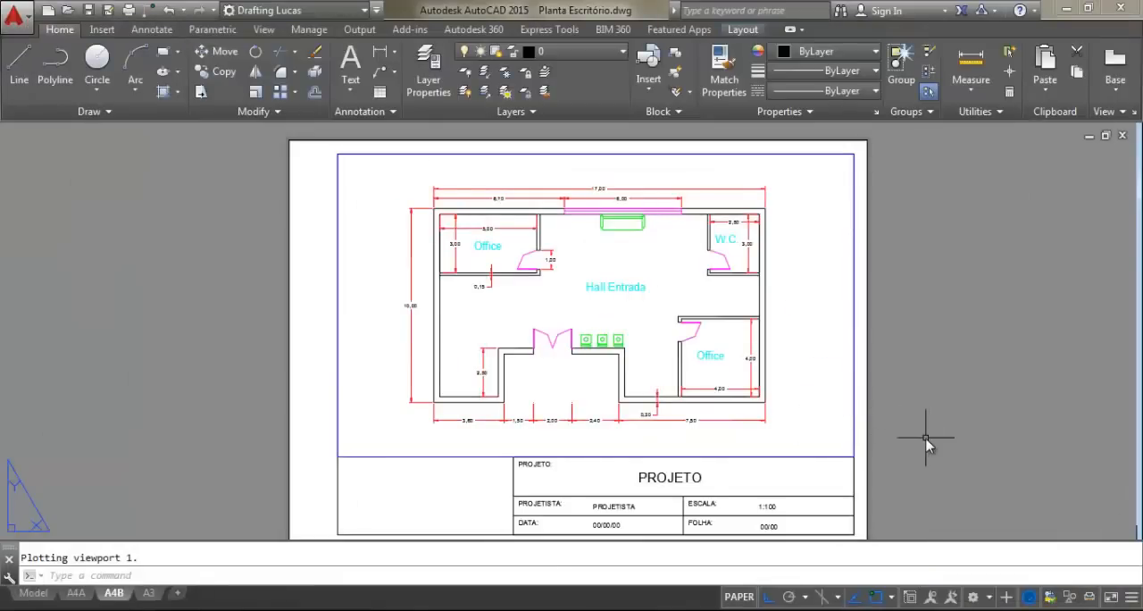
middle_click_drag(915, 454, 924, 420)
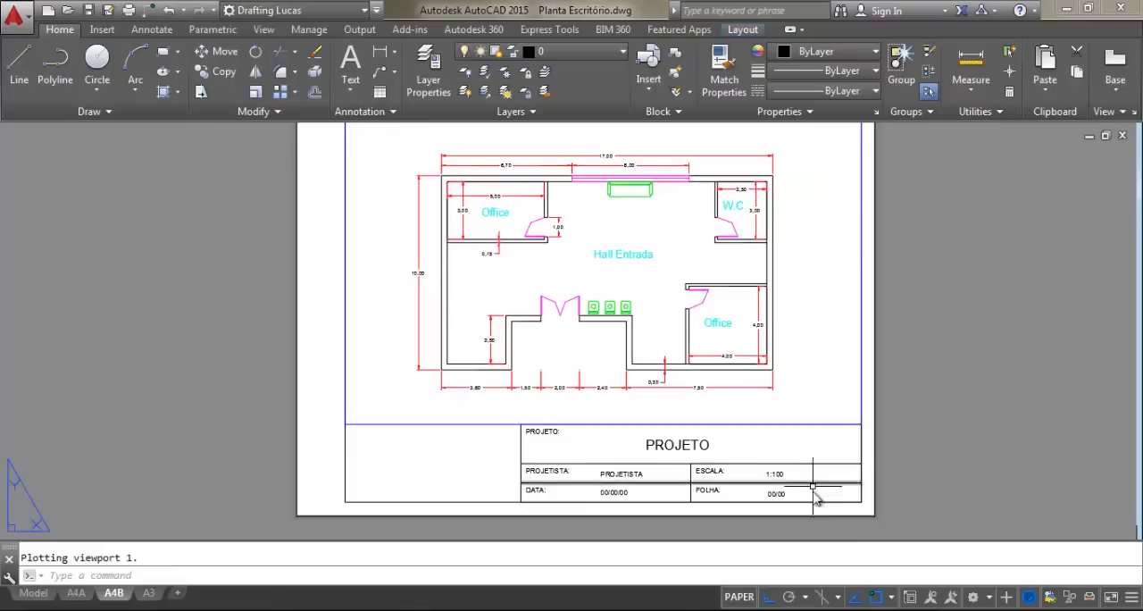
scroll(688, 482, "up", 2)
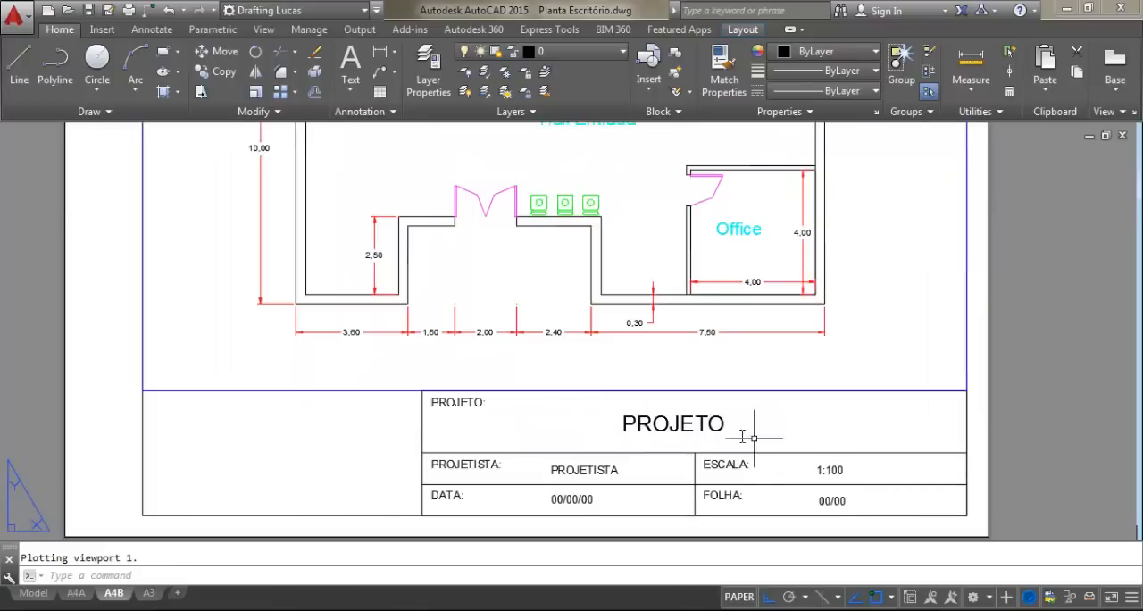
scroll(786, 473, "up", 2)
middle_click_drag(820, 477, 720, 401)
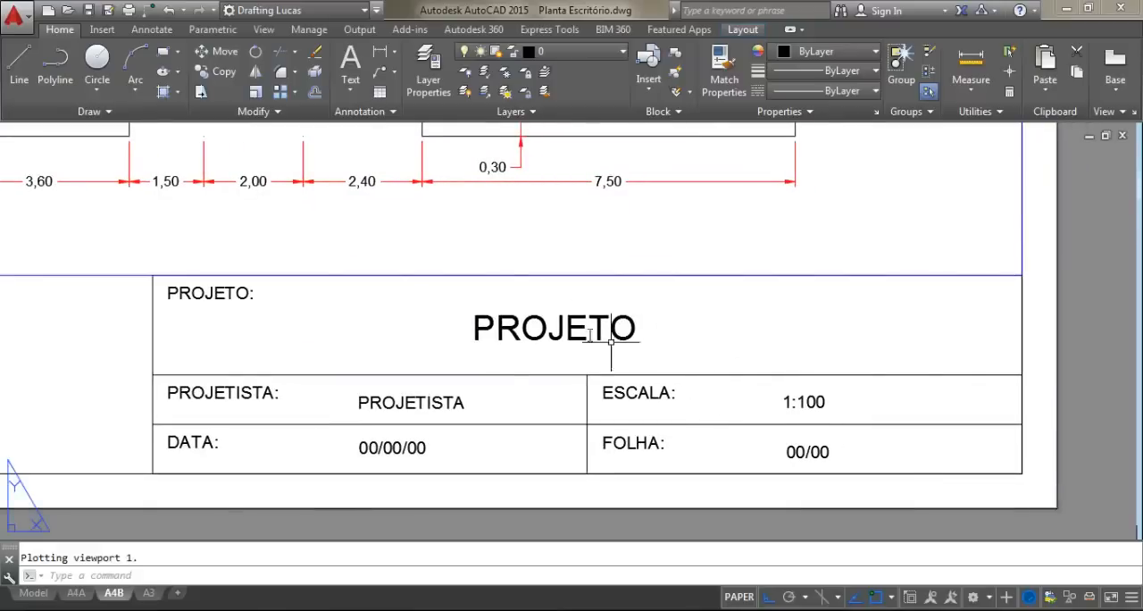
scroll(669, 322, "down", 2)
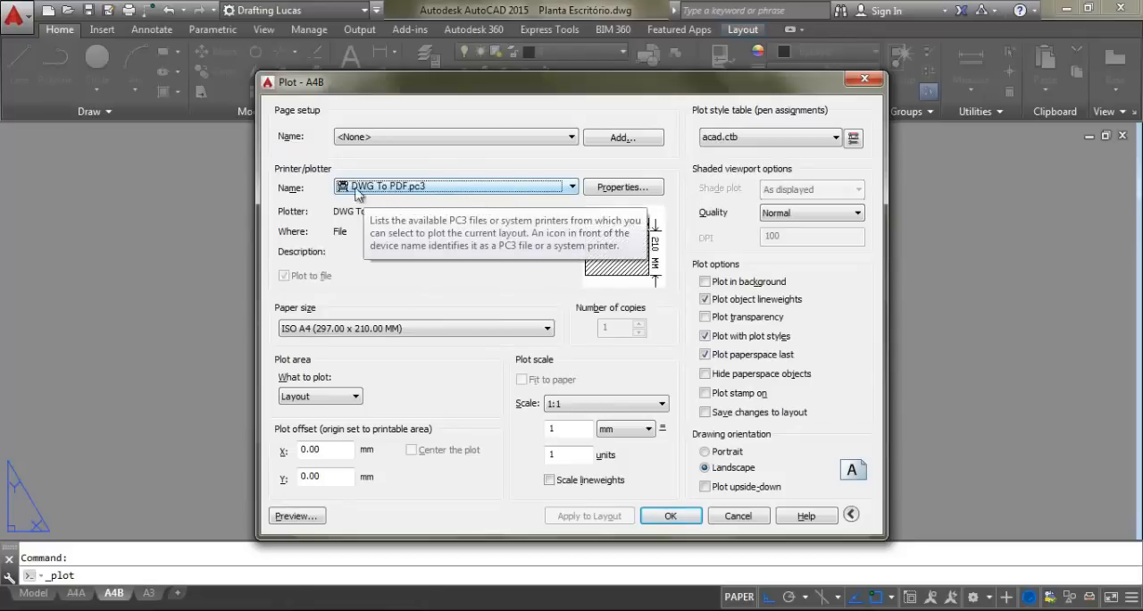
Review the available printers and plotters for the A4B layout's plot, including CutePDF Writer, and leave without plotting
left_click(429, 189)
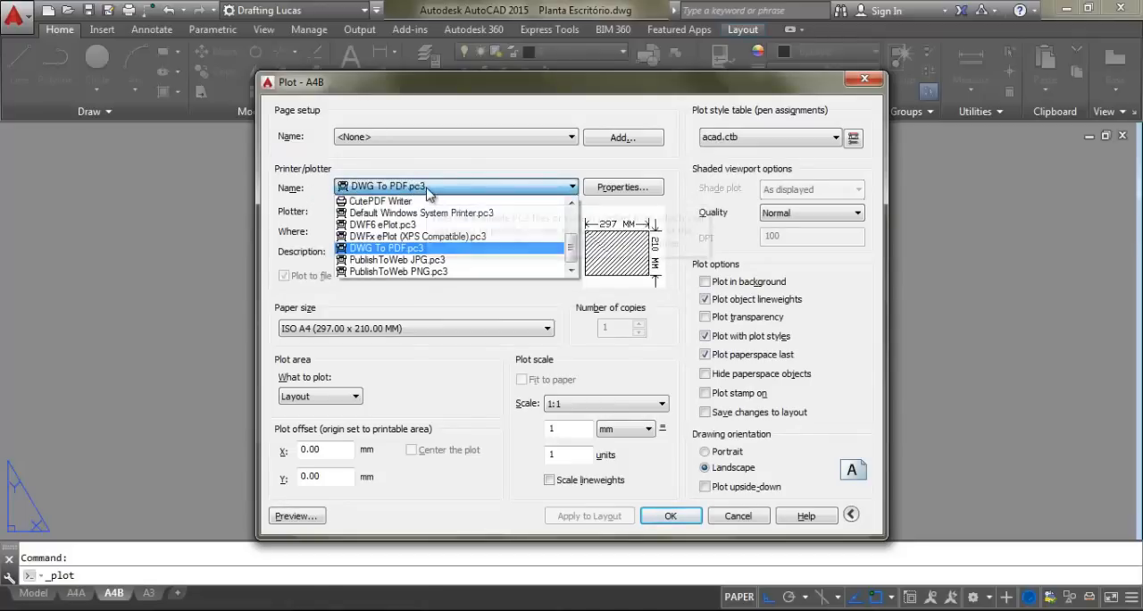
left_click(440, 188)
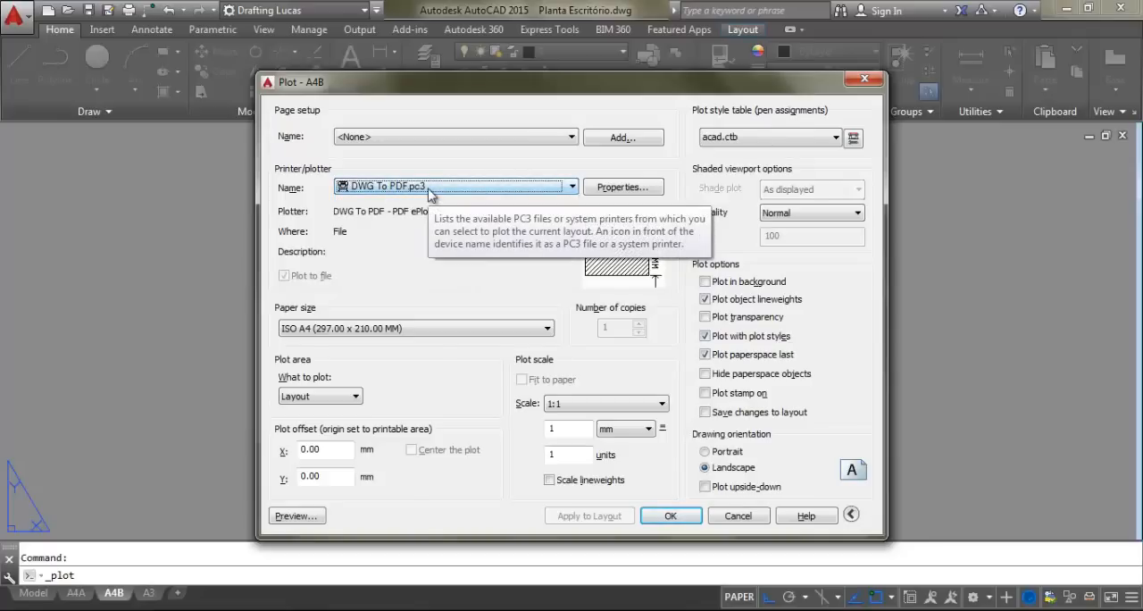
left_click(429, 189)
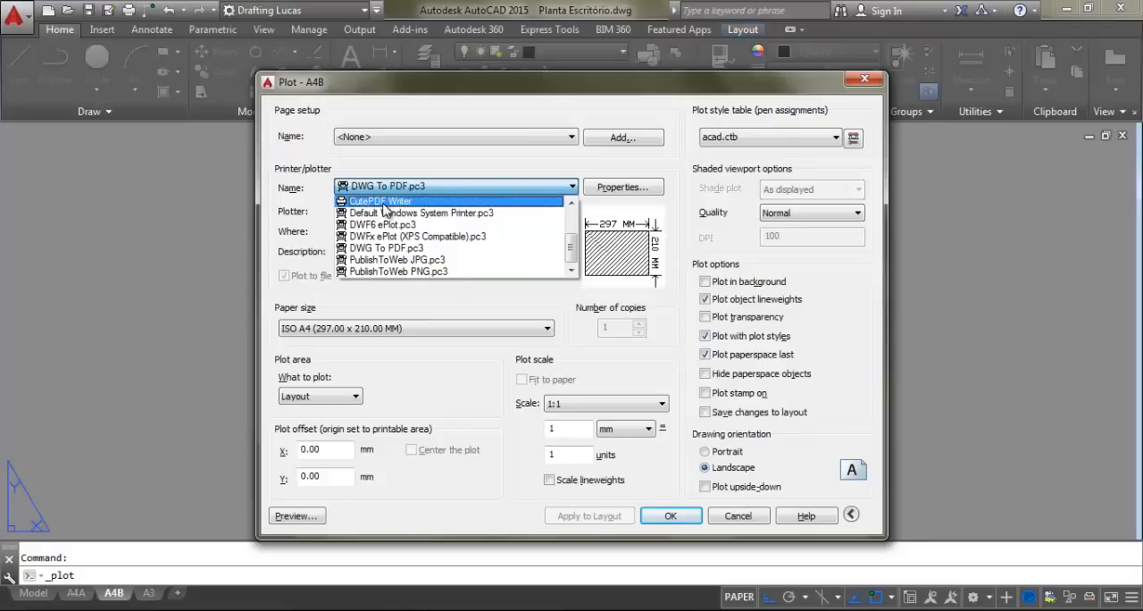
left_click(443, 169)
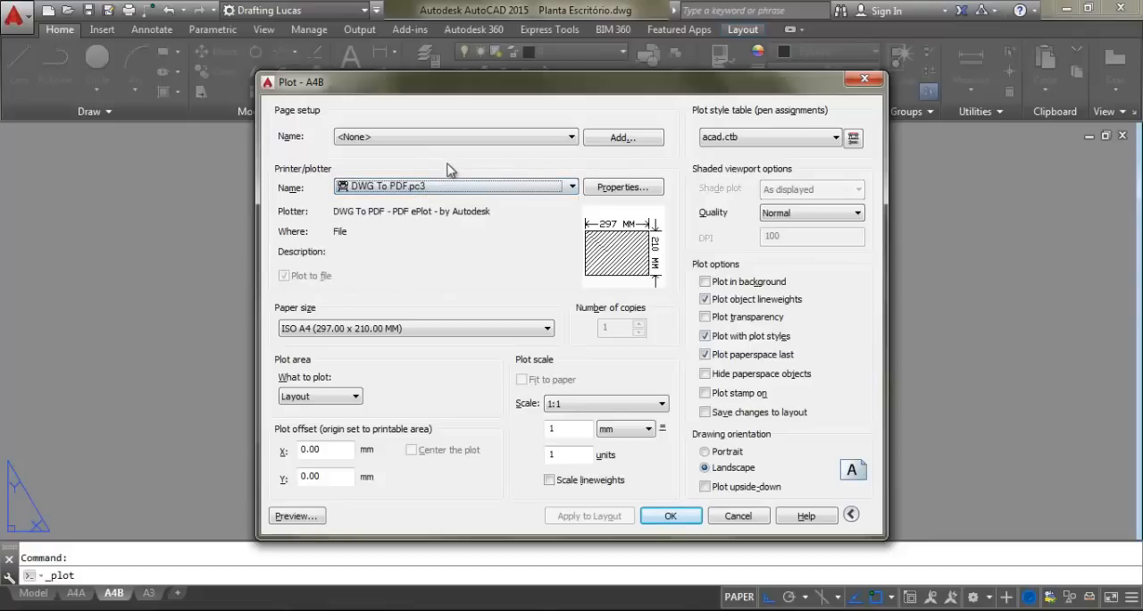
left_click(506, 189)
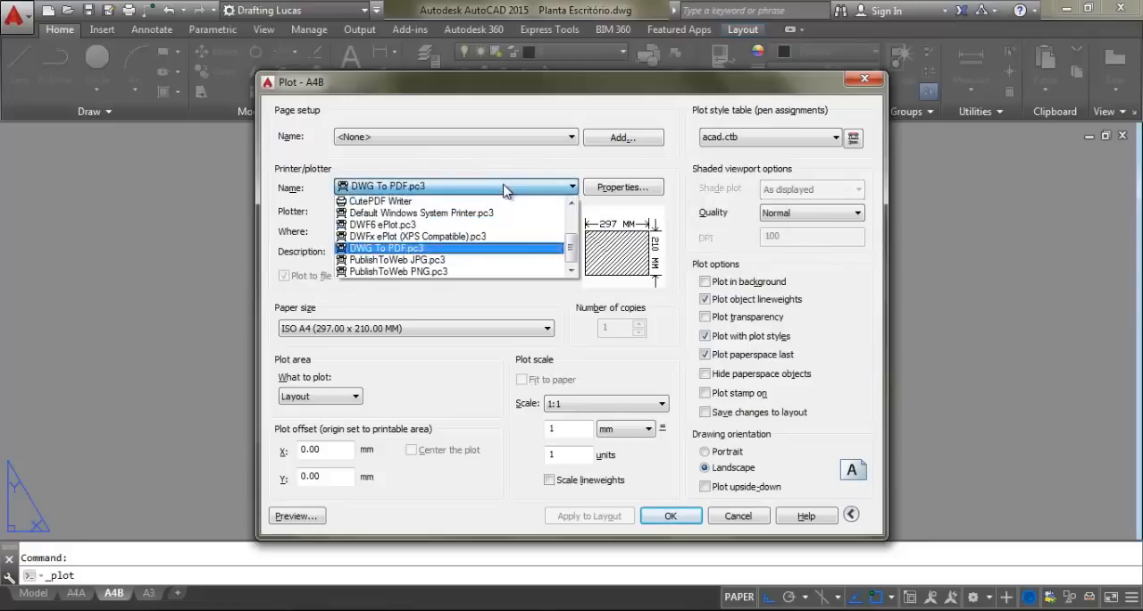
left_click(435, 186)
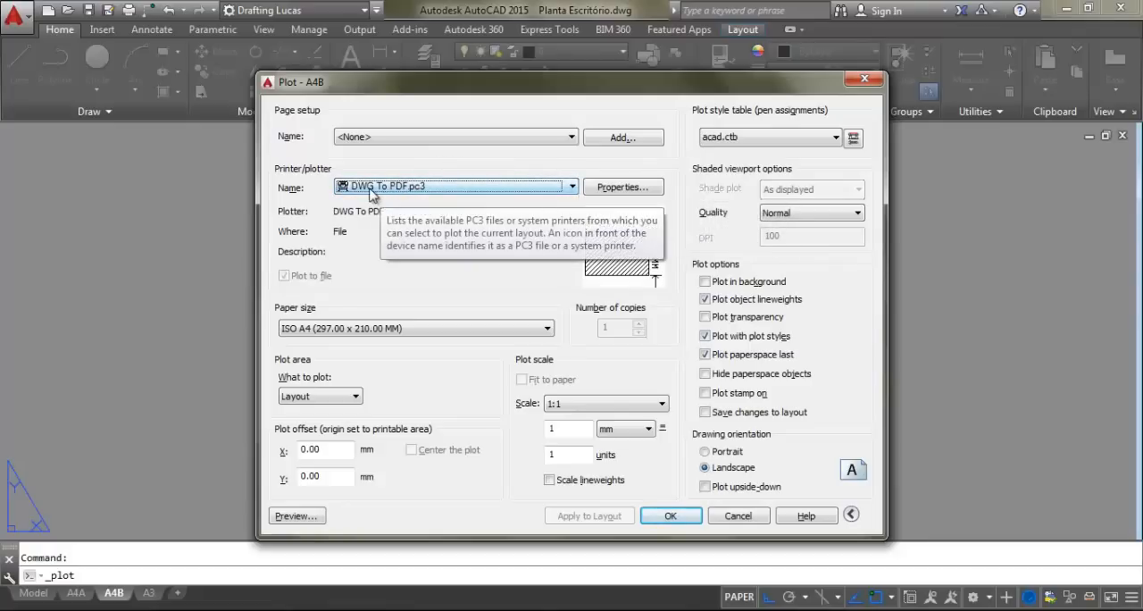
left_click(466, 190)
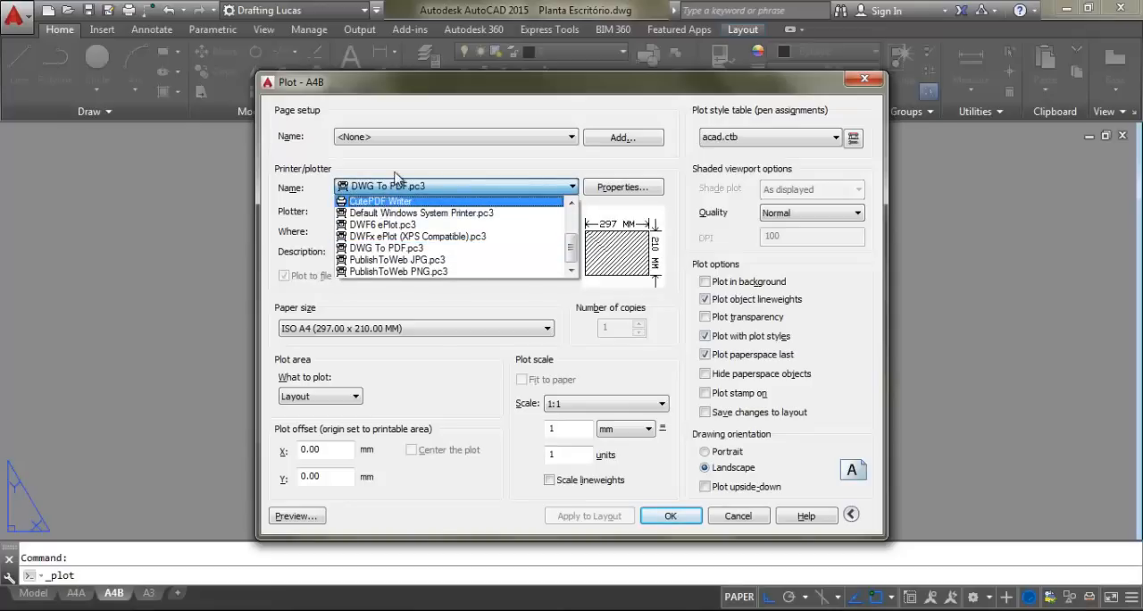
left_click(396, 178)
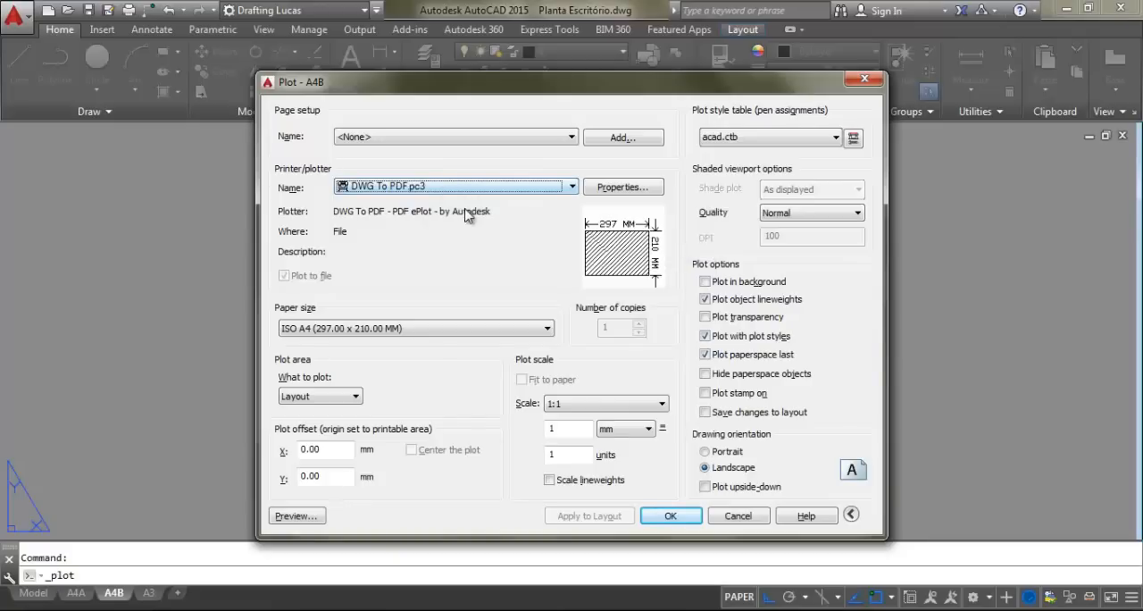
left_click(447, 187)
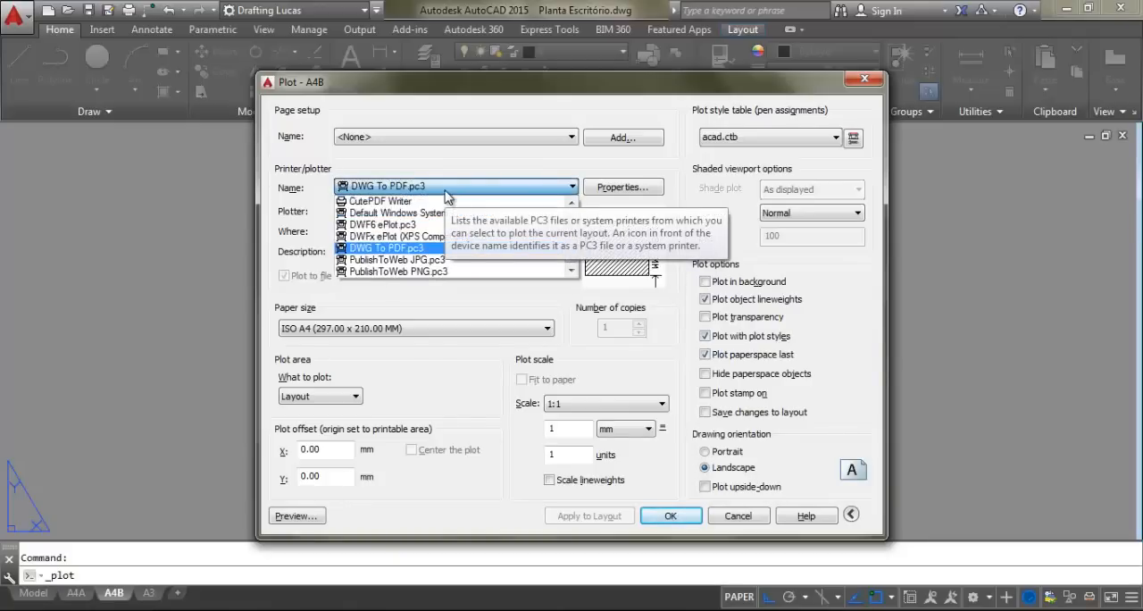
left_click(446, 191)
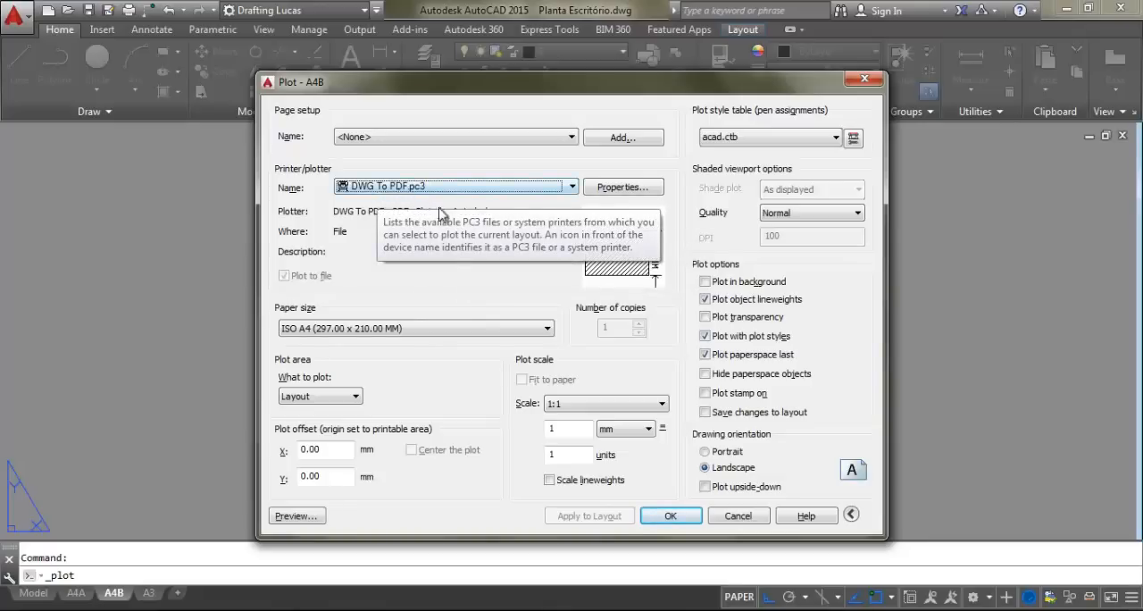
key("Escape")
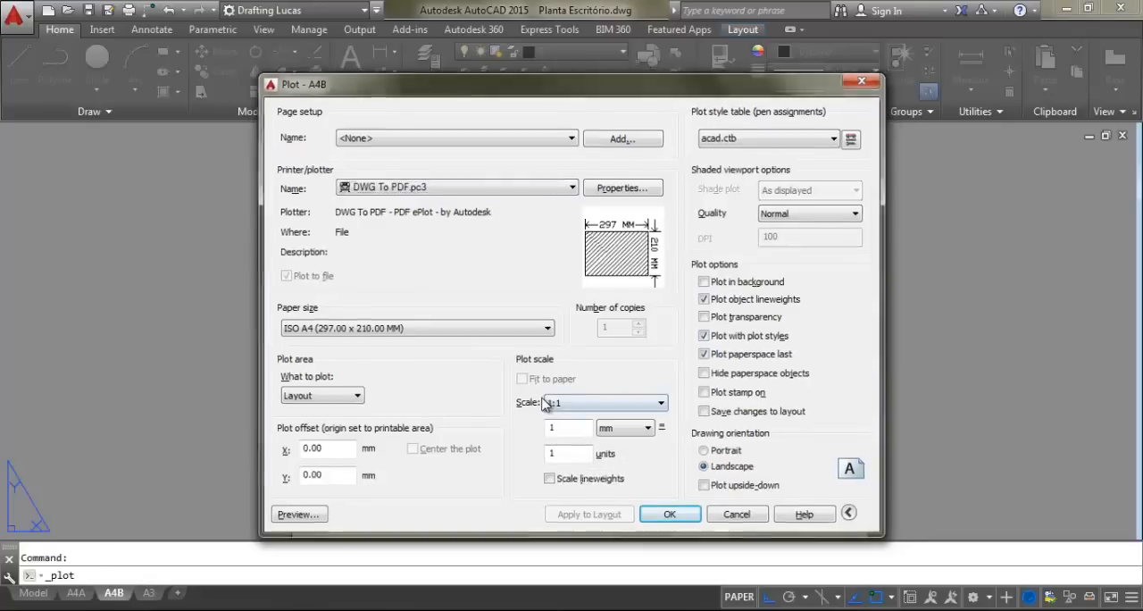